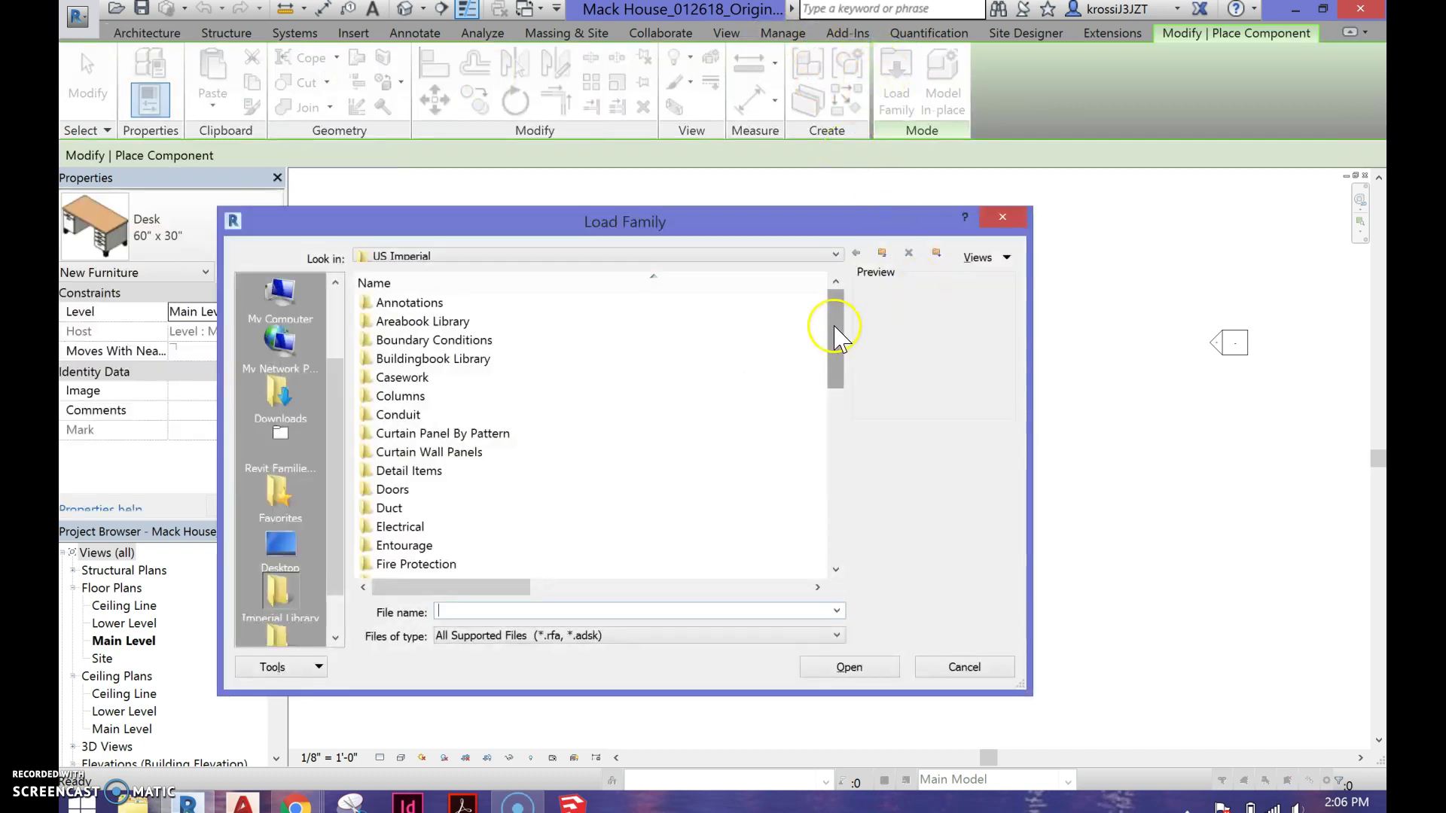
- Browse from the US Imperial library to the Revit Families folder on the Desktop for loading a family
drag(838, 338, 840, 527)
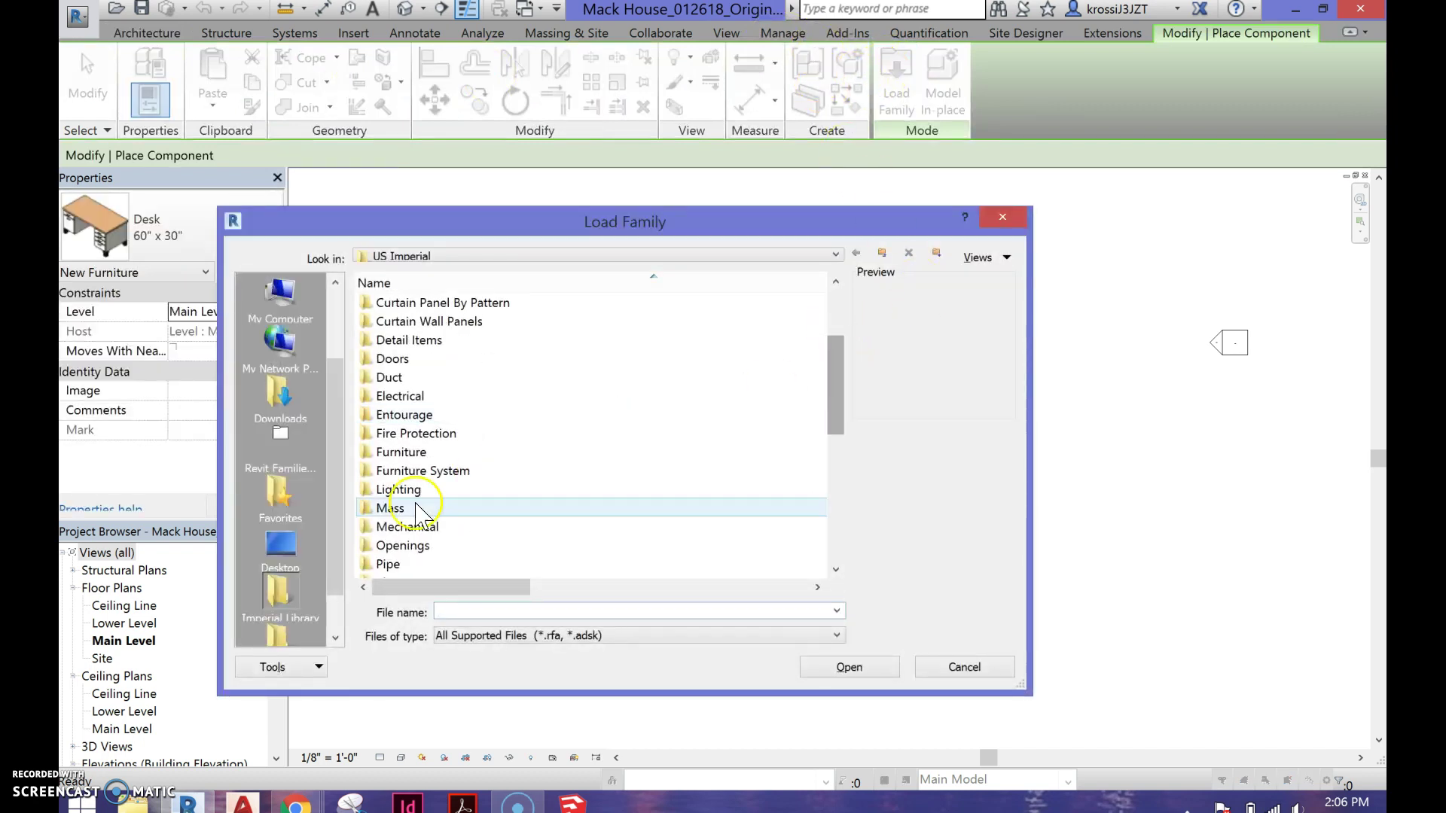
click(280, 546)
drag(838, 362, 841, 435)
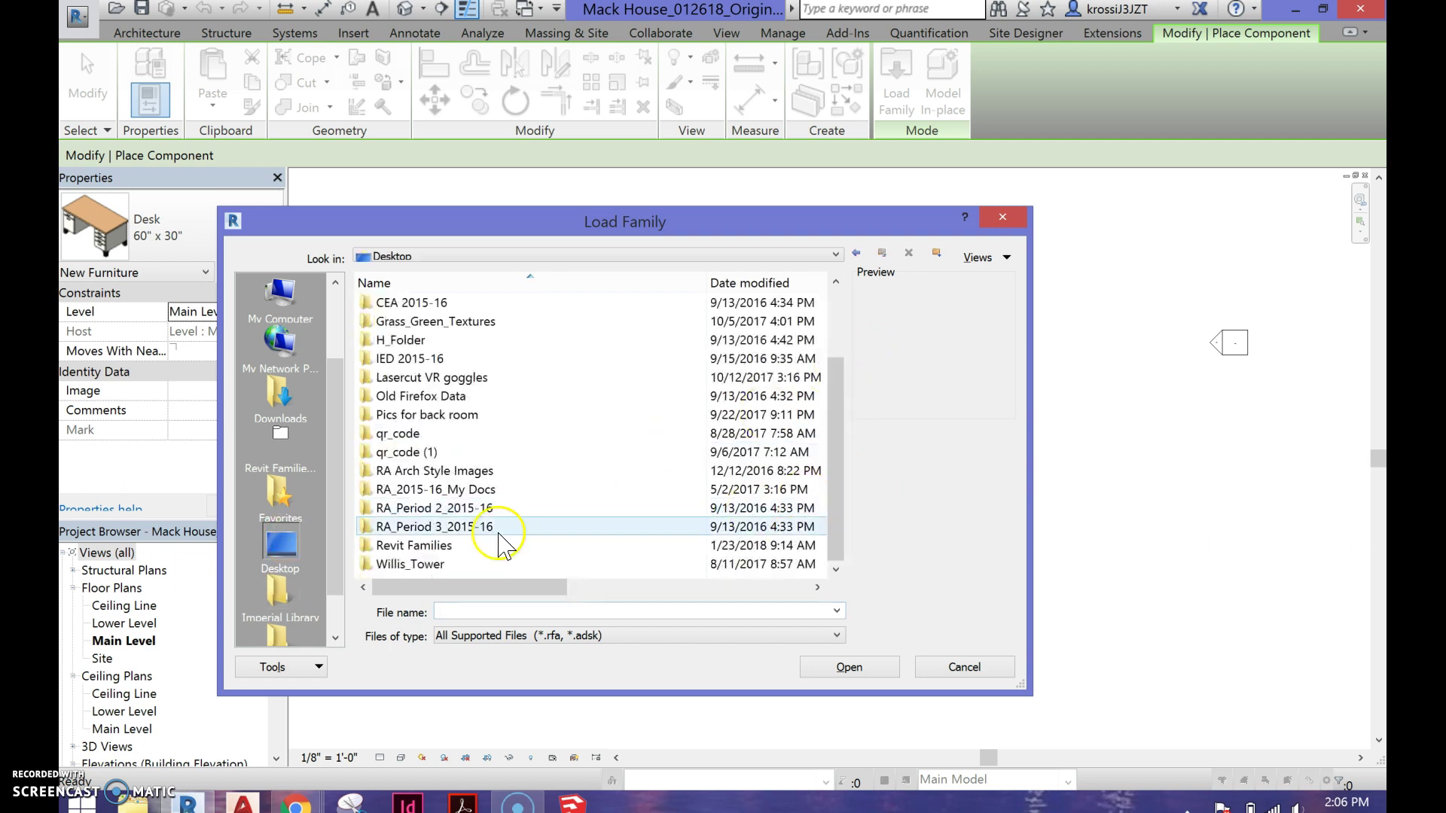
click(446, 548)
click(448, 548)
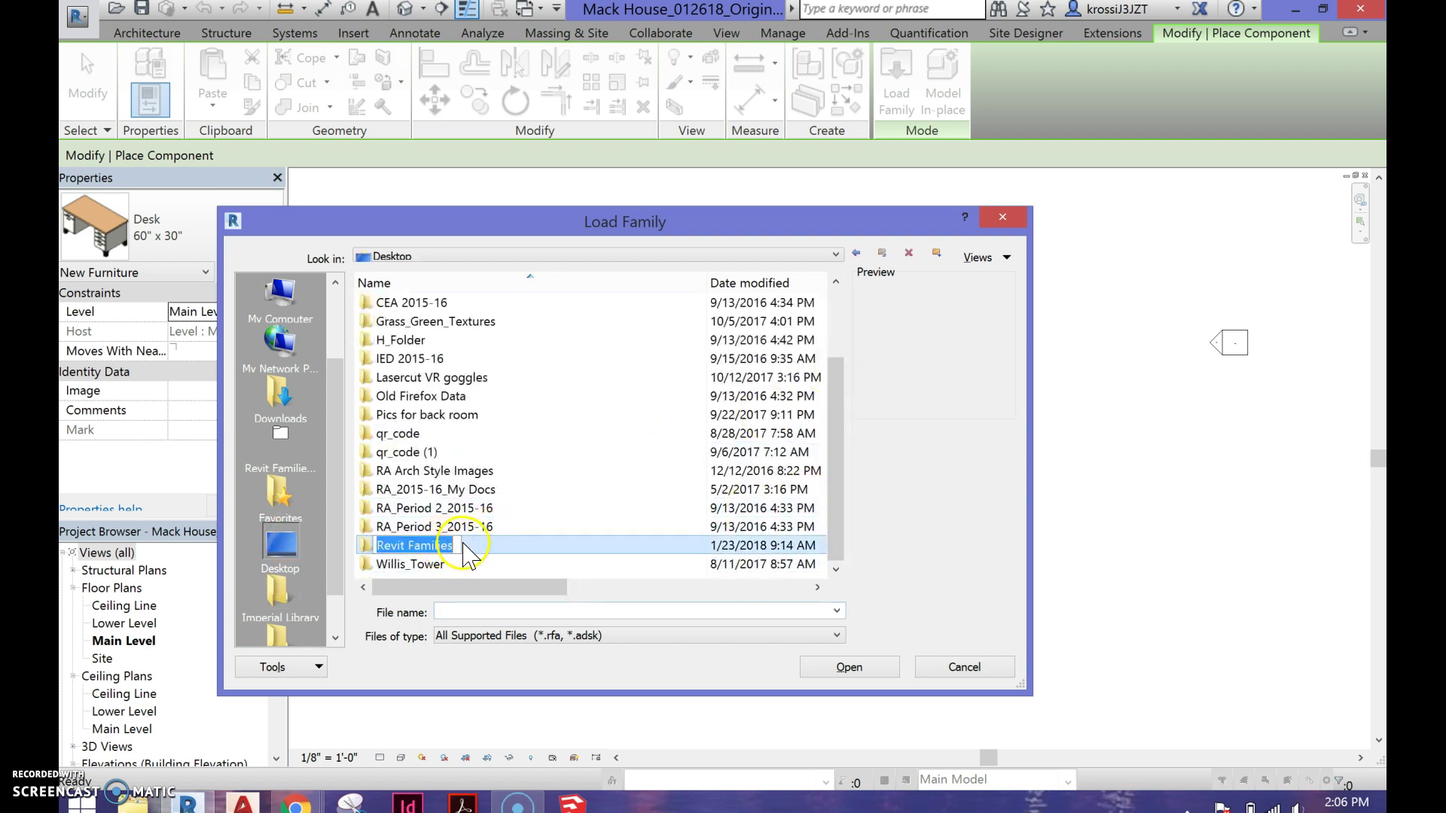
double_click(369, 544)
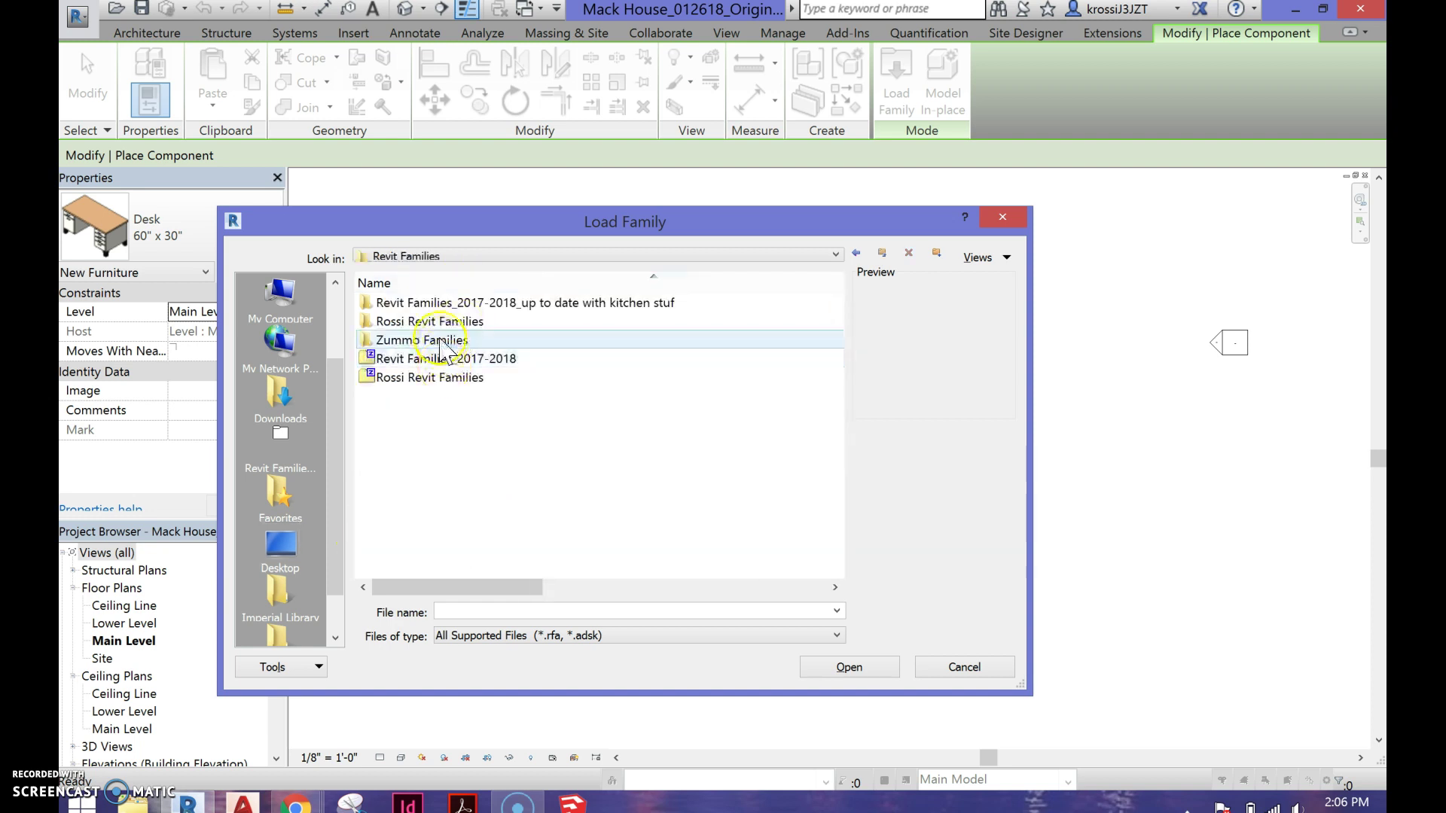
- Open the 2017-2018 kitchen families down to Kitchen, Cabinets, 11_Merillat_Marlin Door Style_NEW, Base Cabinets
double_click(429, 302)
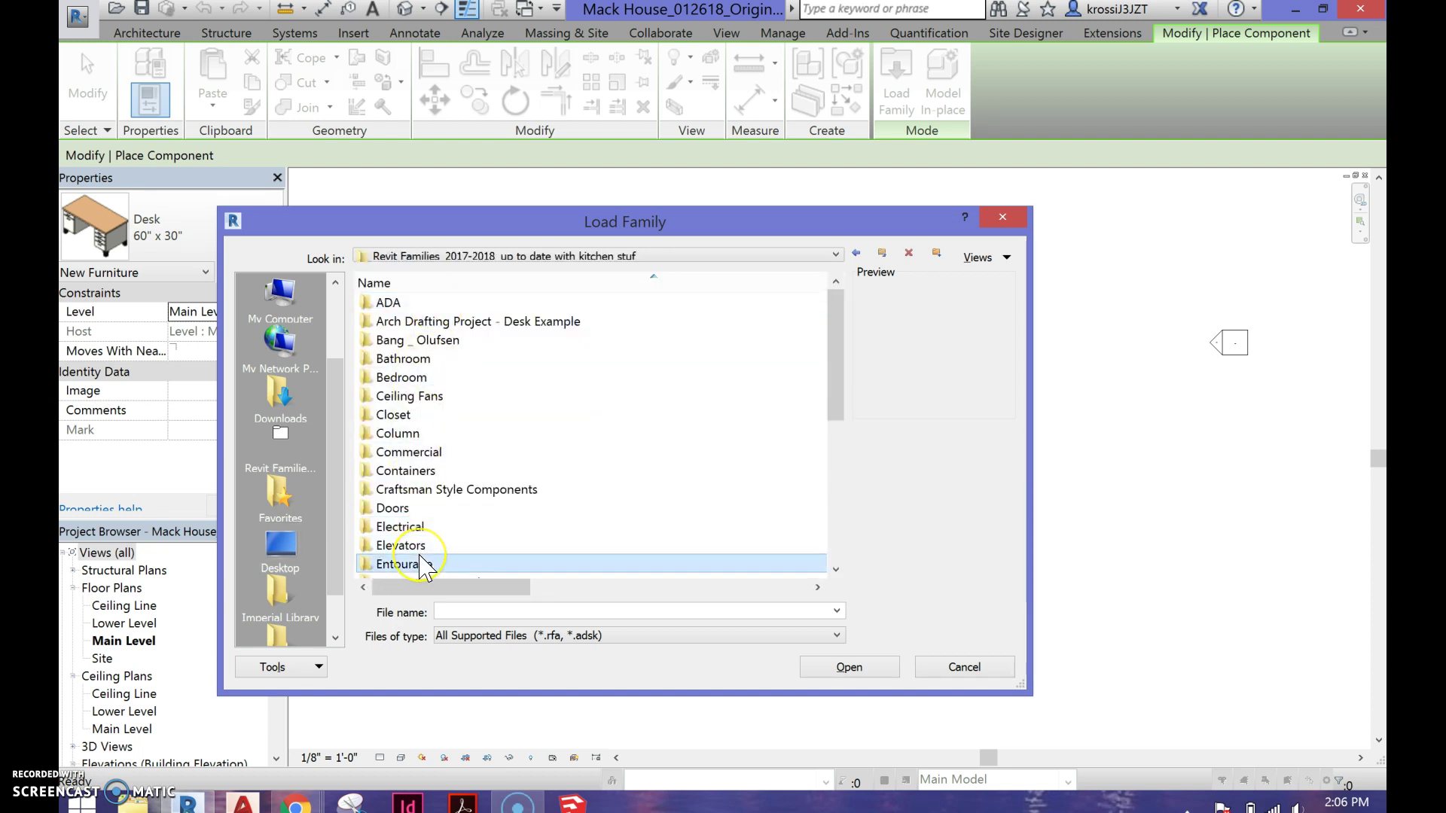
scroll(422, 565, down, 3)
double_click(411, 503)
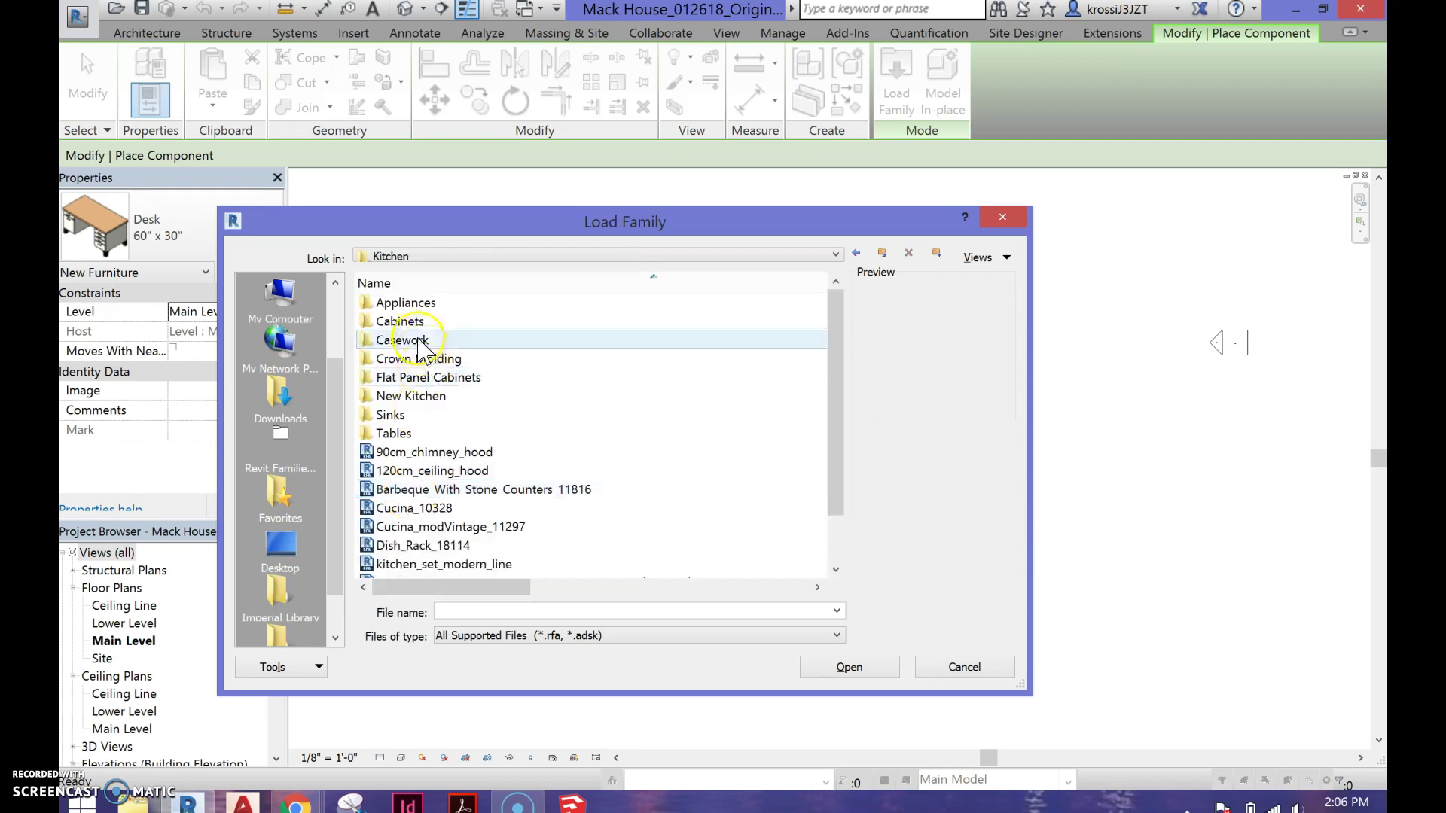
double_click(410, 322)
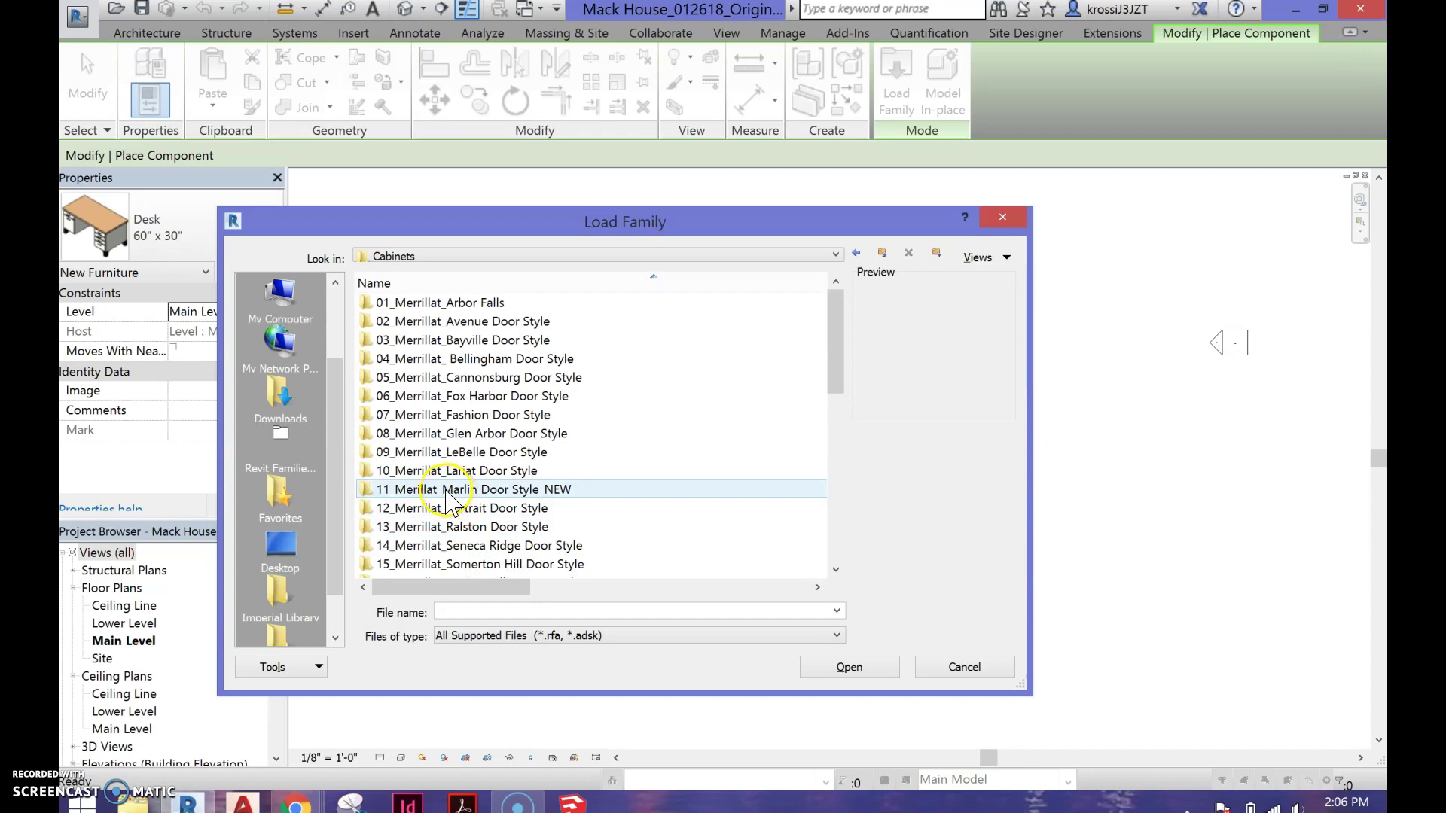
double_click(446, 491)
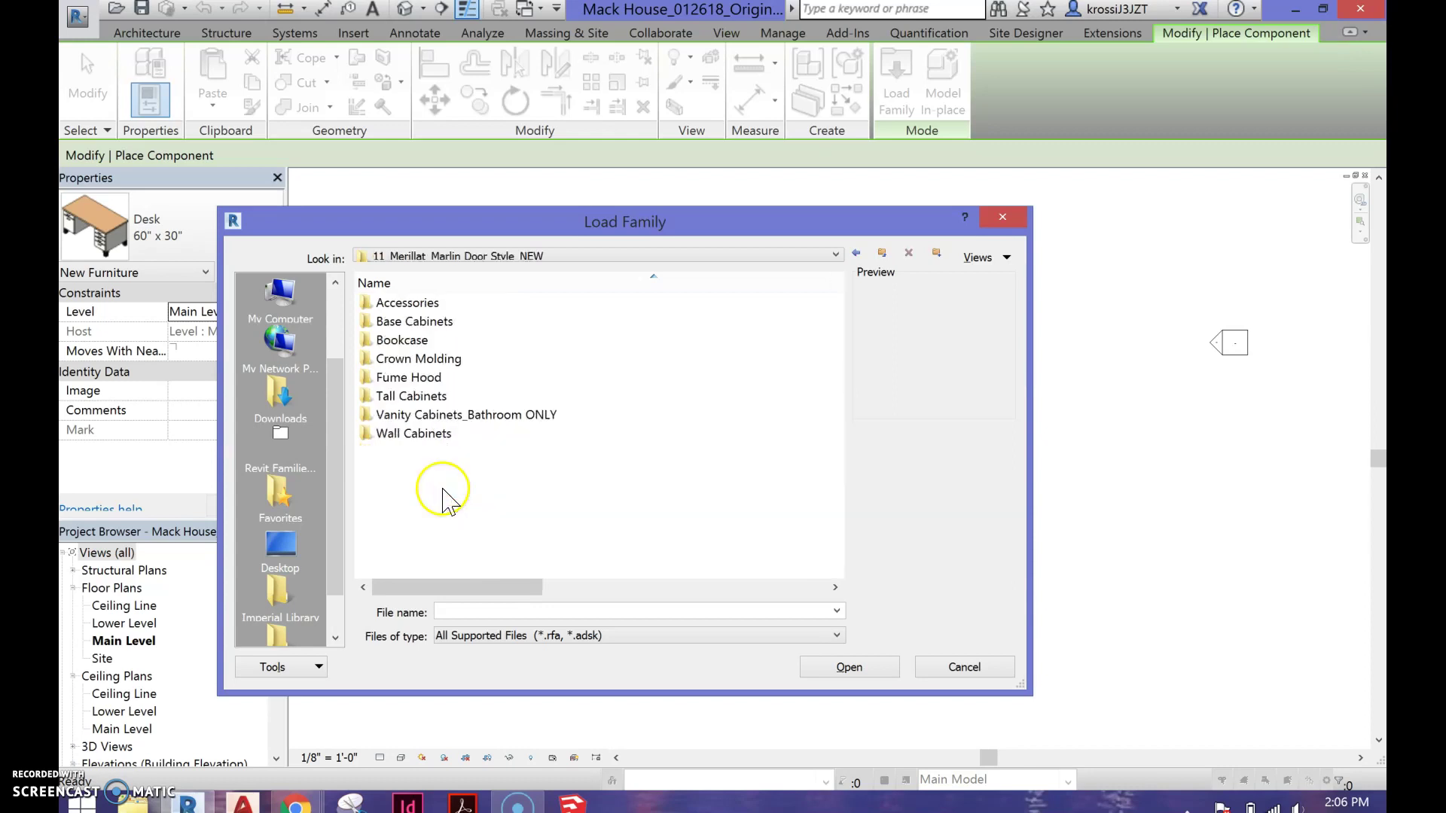
double_click(446, 323)
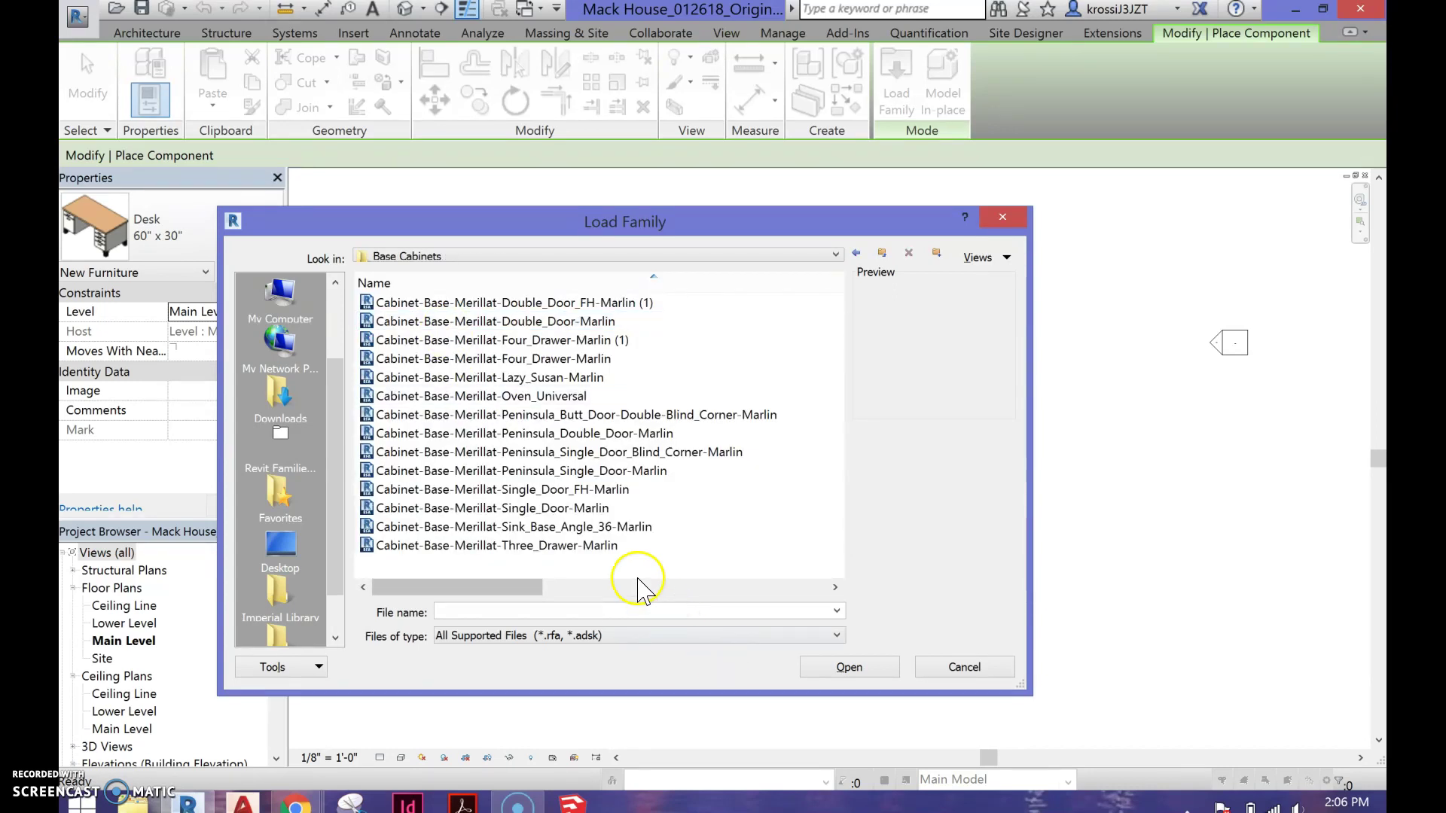
- Select all the Merillat Marlin families in the Base Cabinets folder and load them into the project
drag(637, 578, 407, 297)
click(857, 668)
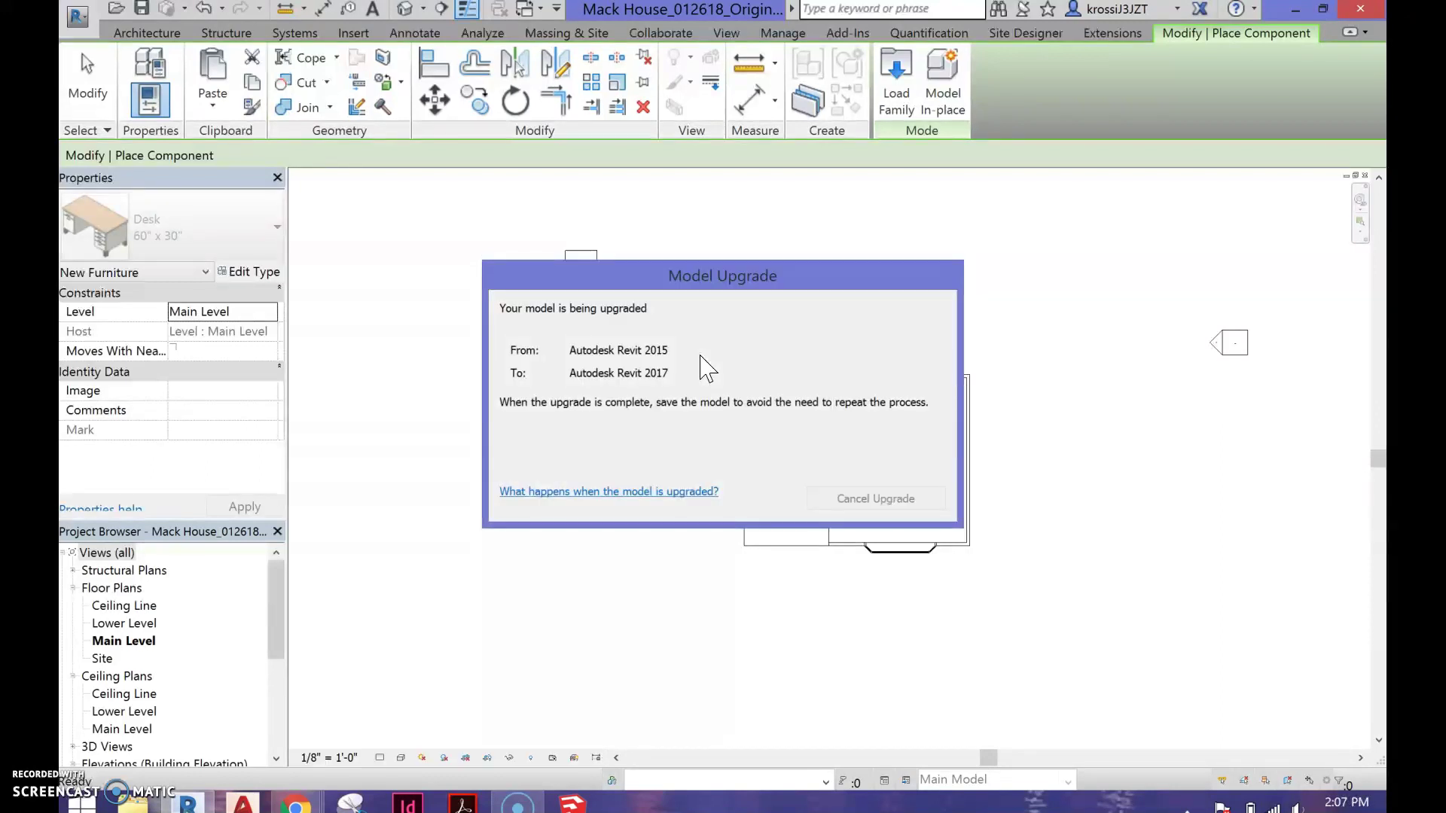
click(518, 804)
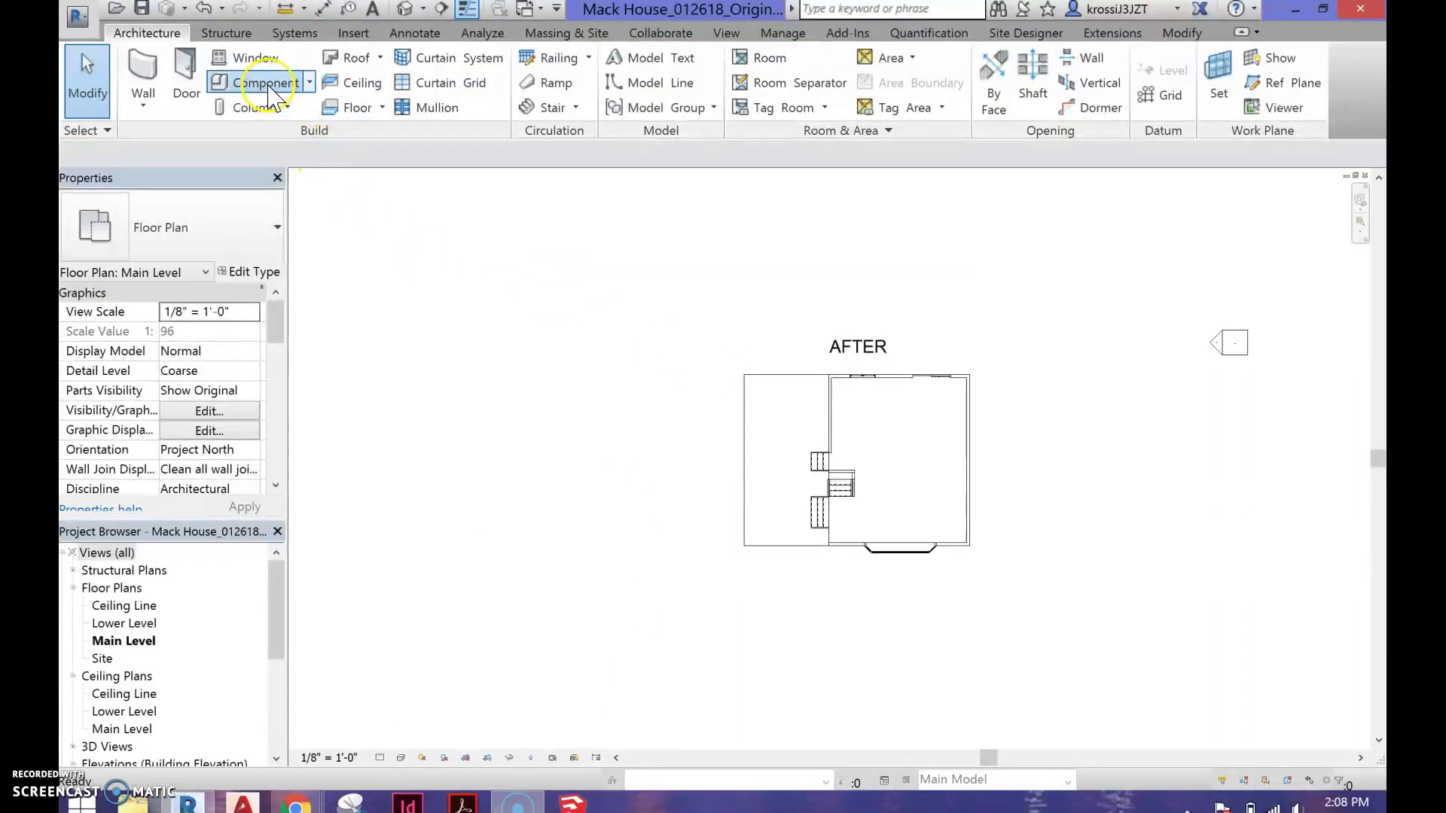
- Place a 15" Base Cabinet-2 Bin component in the empty area above the AFTER floor plan
click(265, 83)
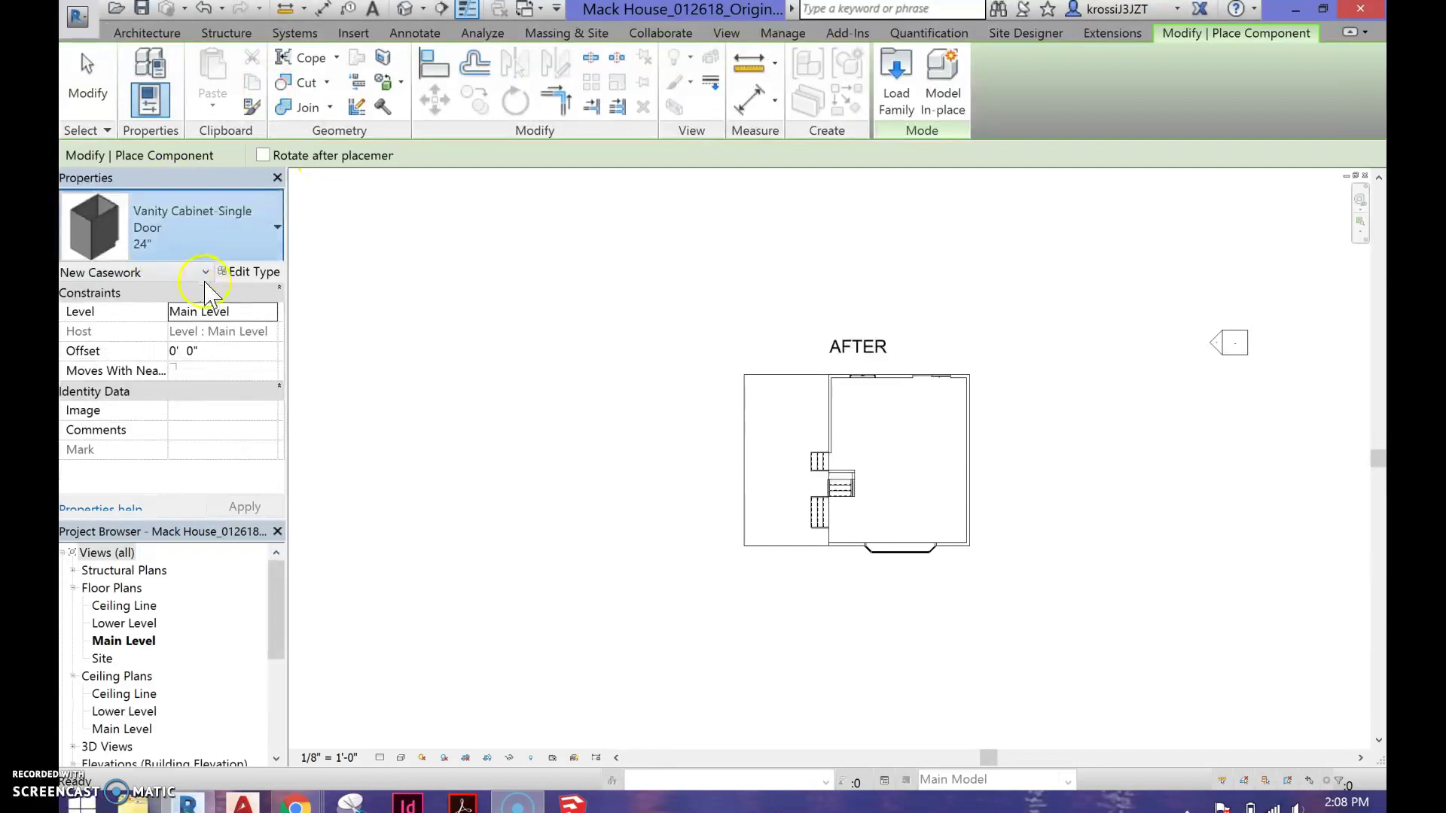
click(210, 248)
scroll(291, 429, up, 10)
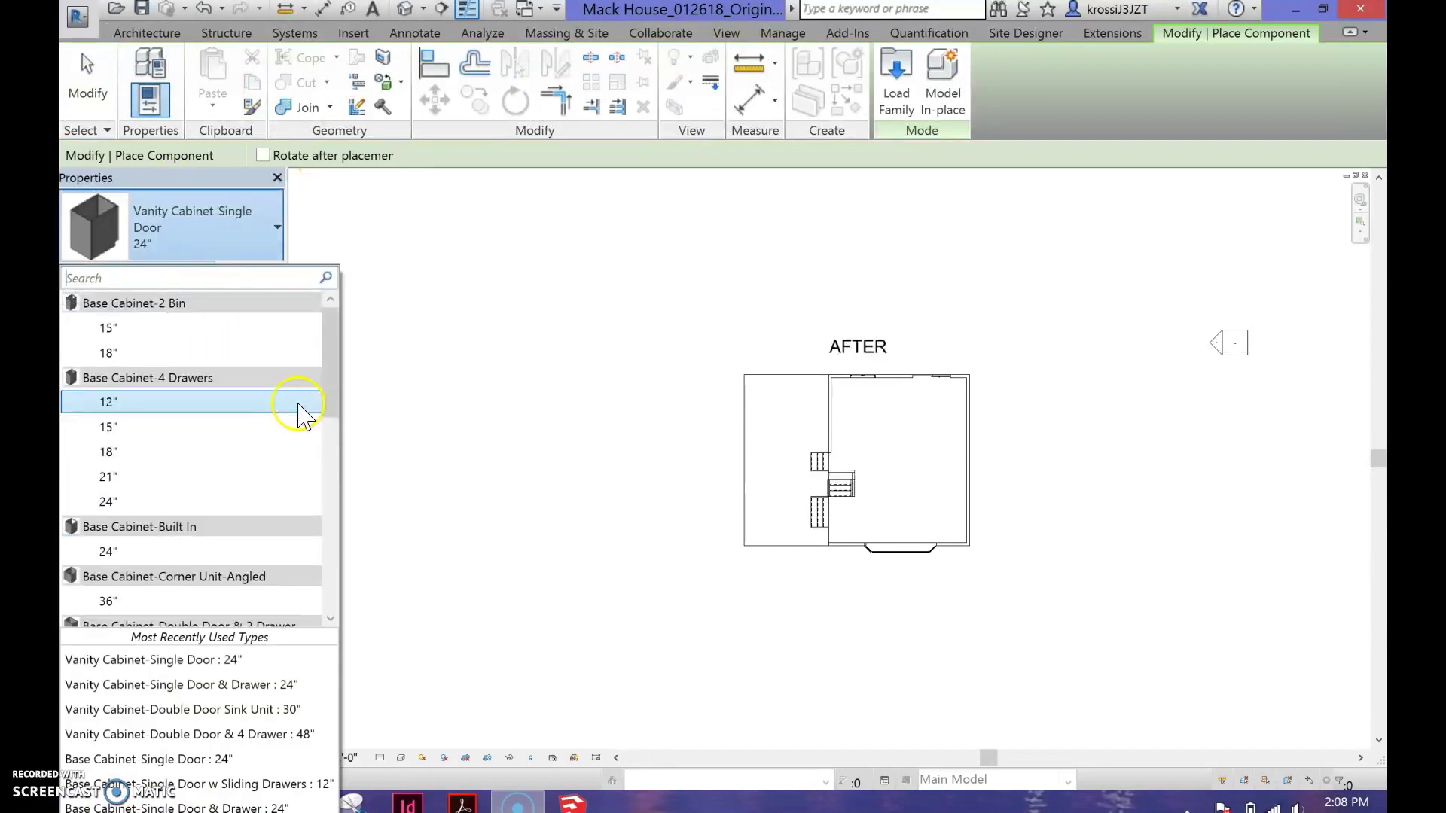
click(109, 328)
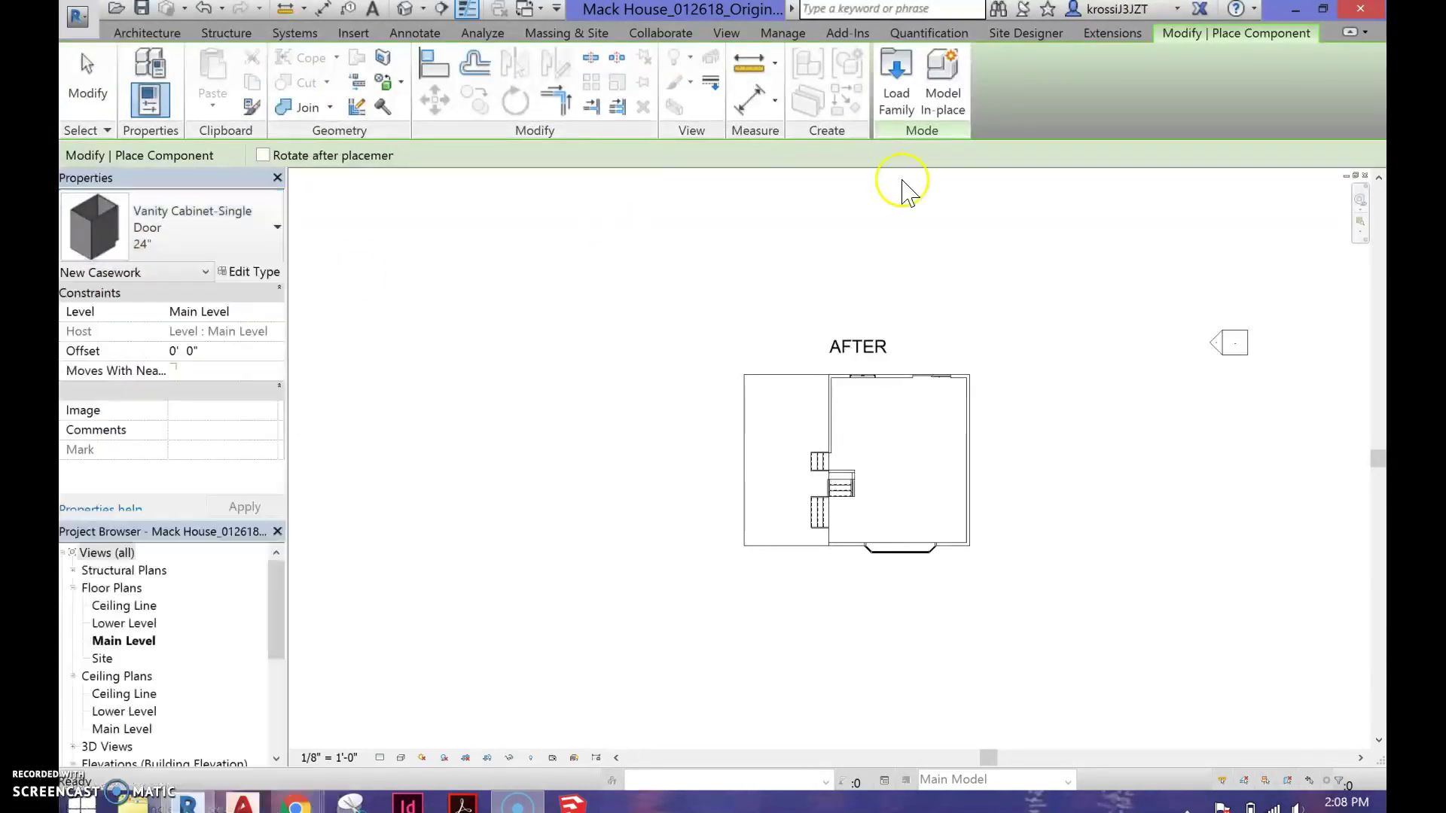
- Place an 18" Base Cabinet-4 Drawers and a 39" Base Cabinet-Double Door & 2 Drawer in a row beside the 2 Bin cabinet
click(226, 234)
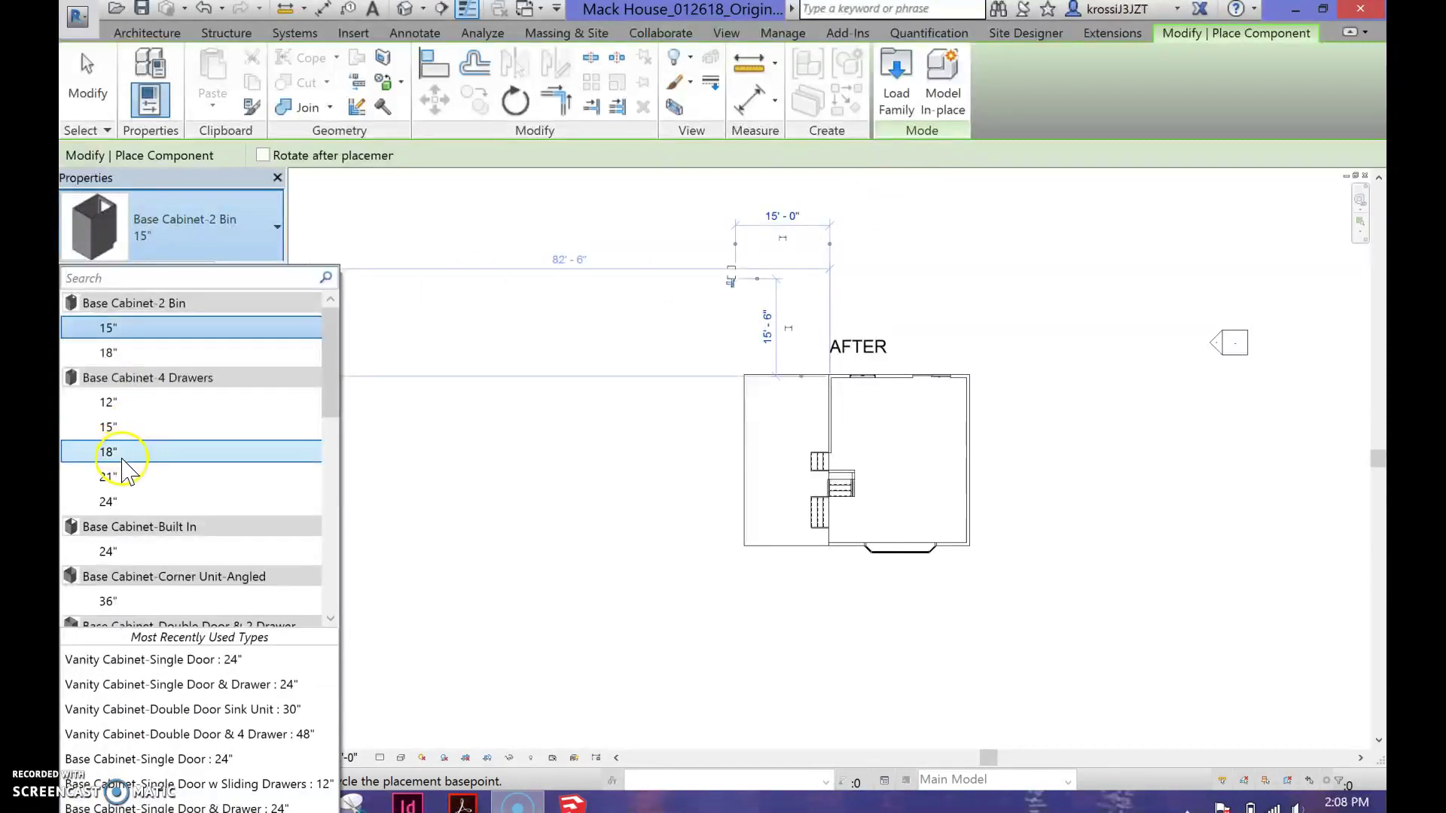
click(128, 451)
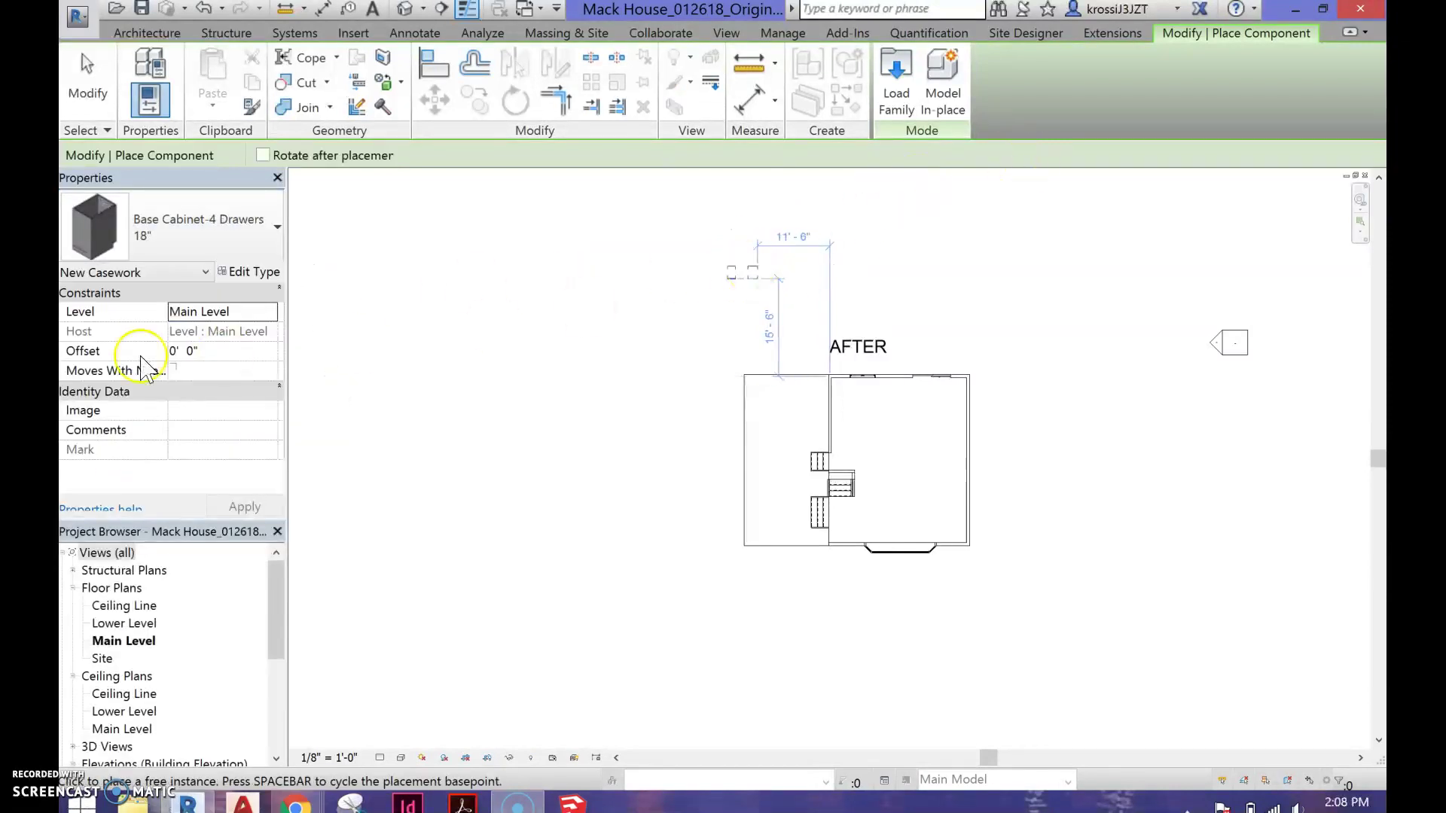
click(201, 234)
scroll(199, 470, down, 5)
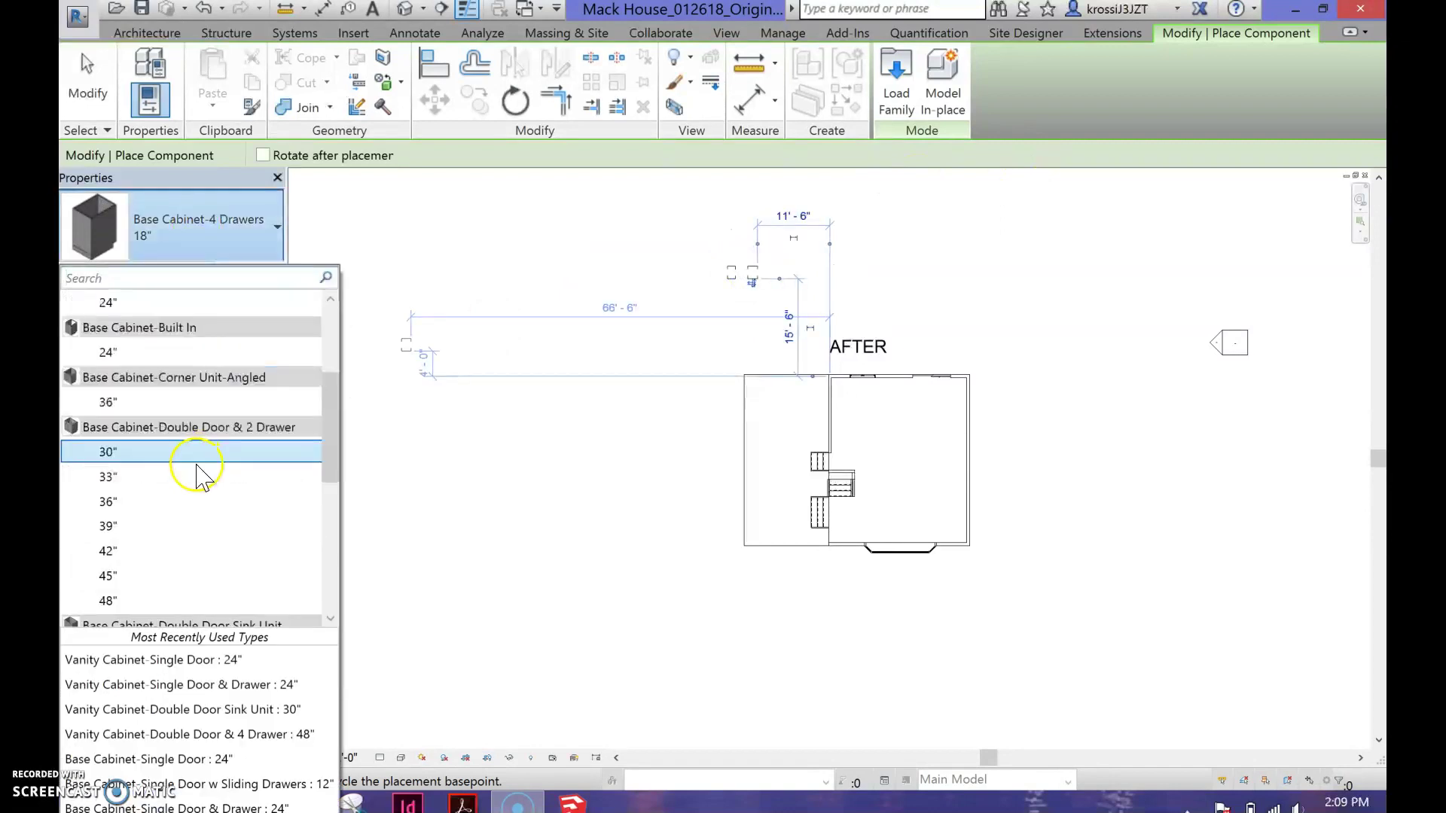
click(768, 269)
- Place a 36" Base Cabinet-Corner Unit-Angled at the right end of the cabinet row and end component placement
click(217, 245)
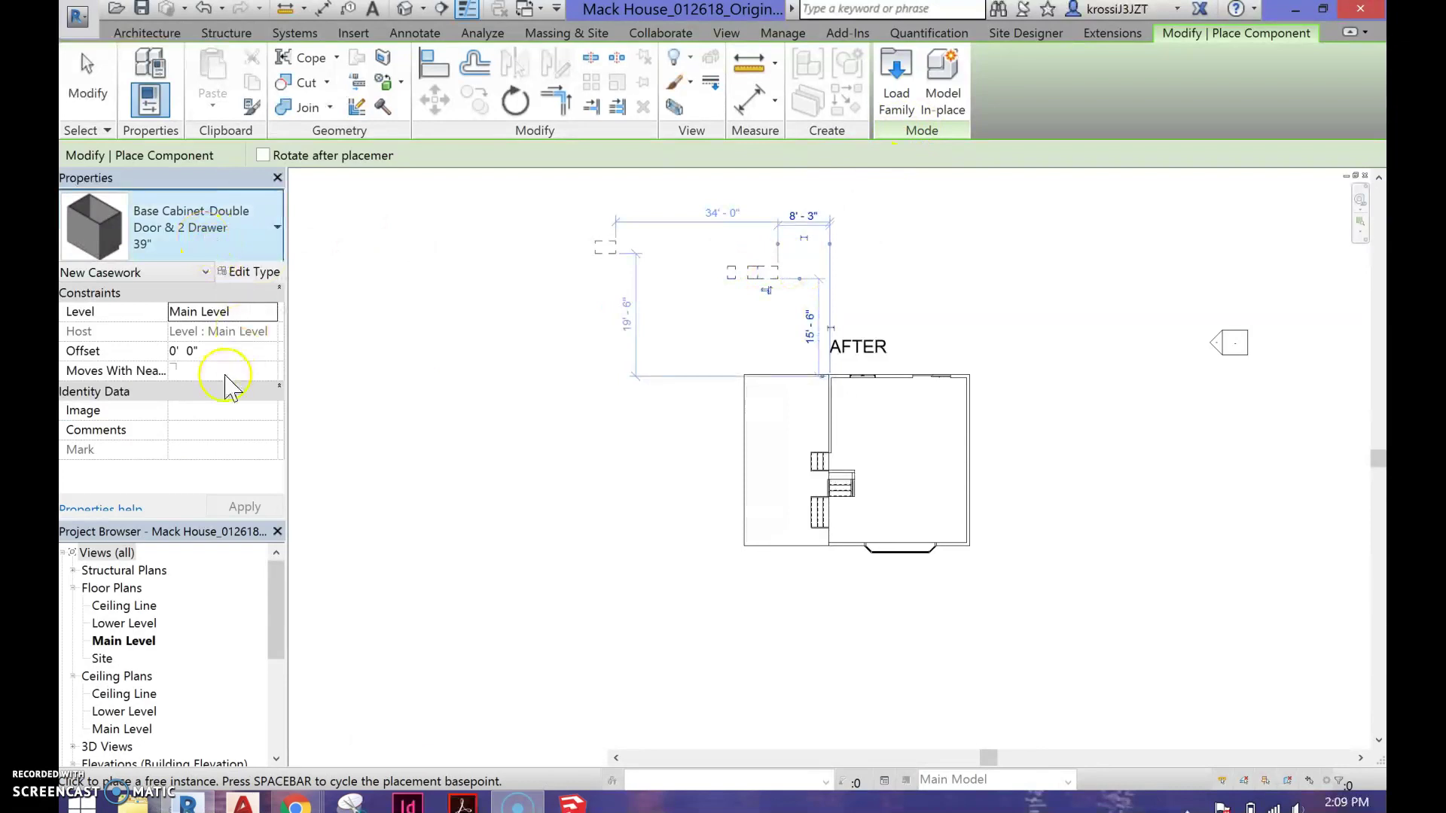
scroll(229, 391, down, 2)
scroll(240, 425, down, 7)
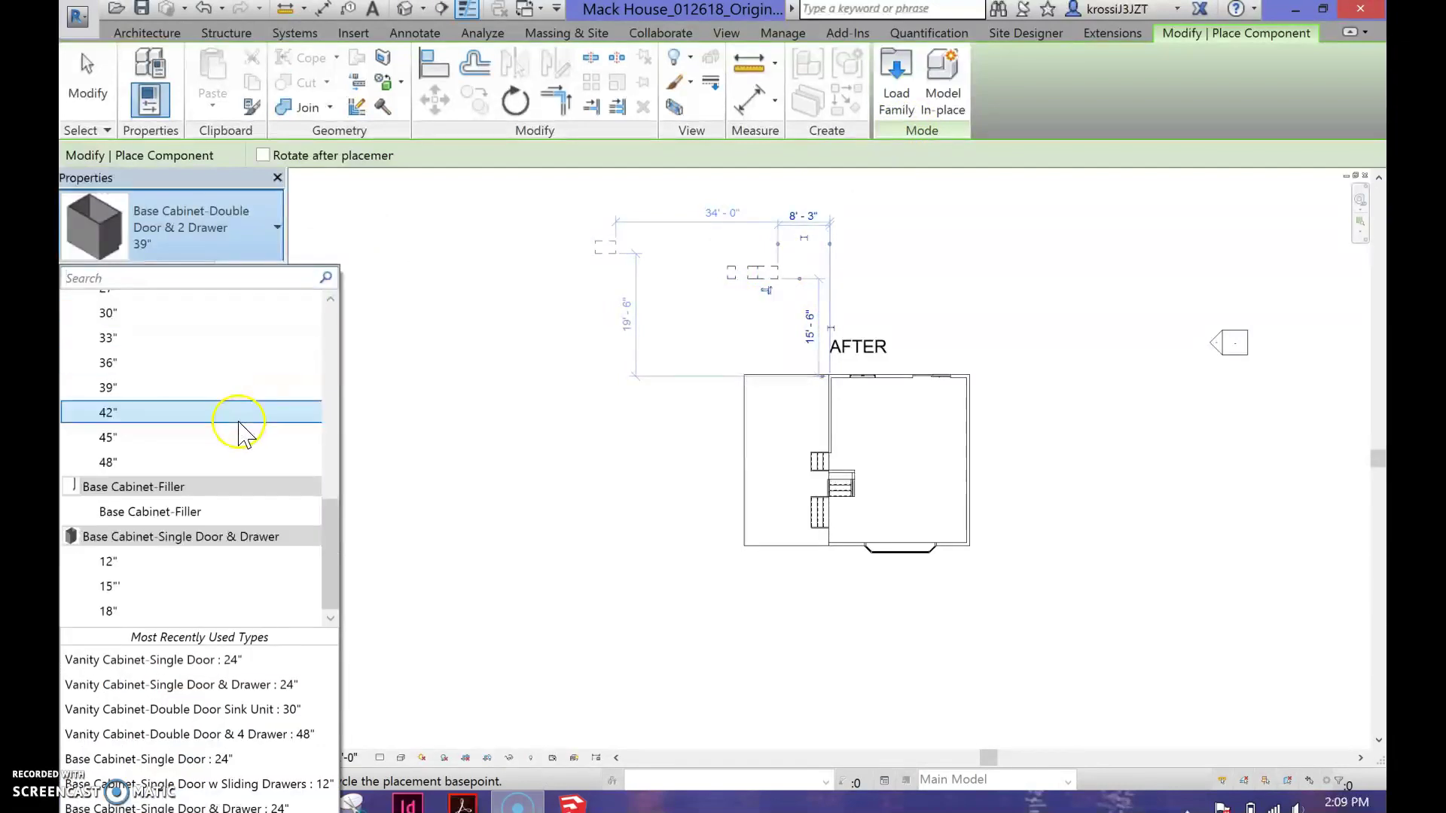
scroll(240, 431, up, 5)
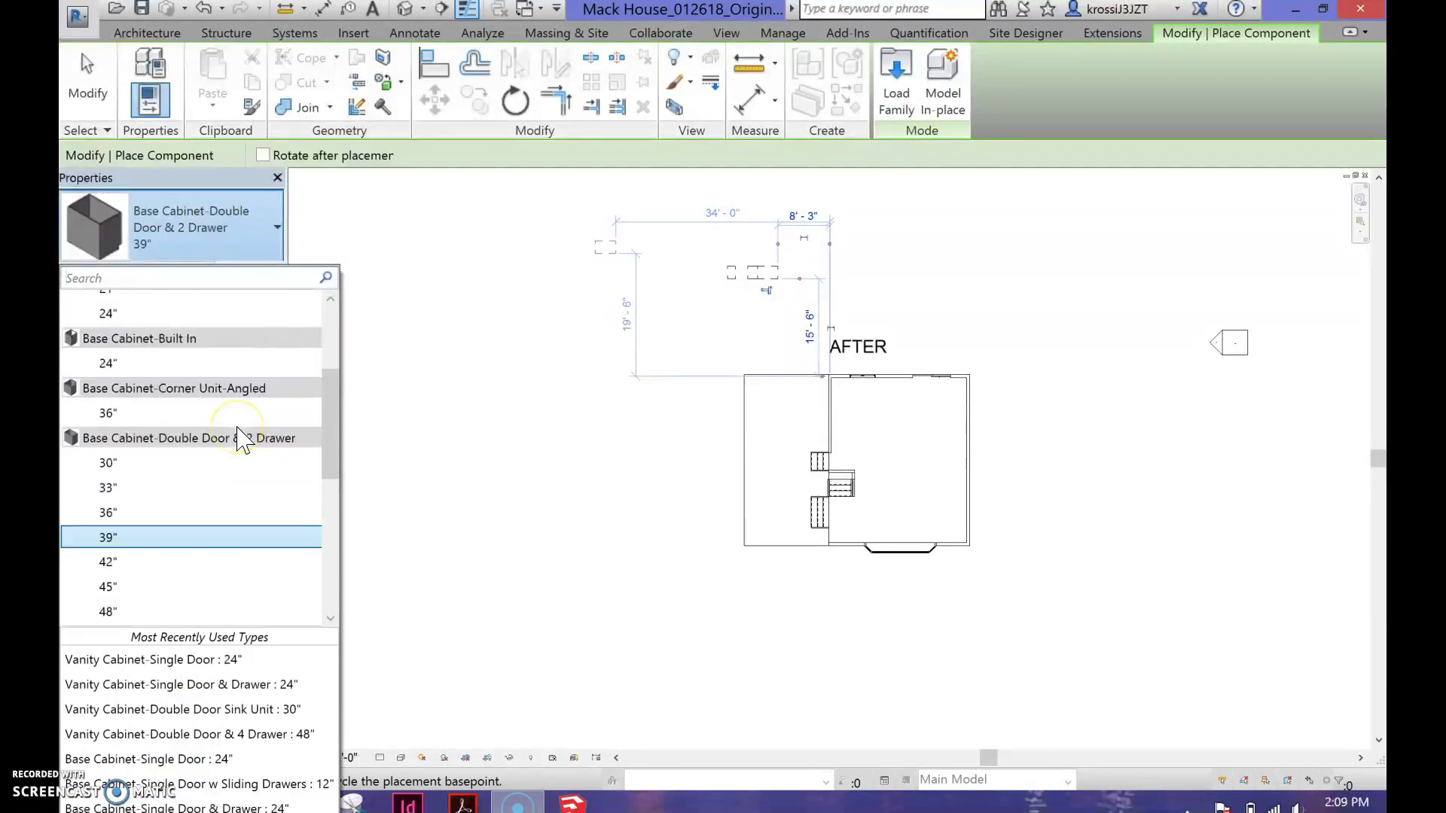
click(202, 469)
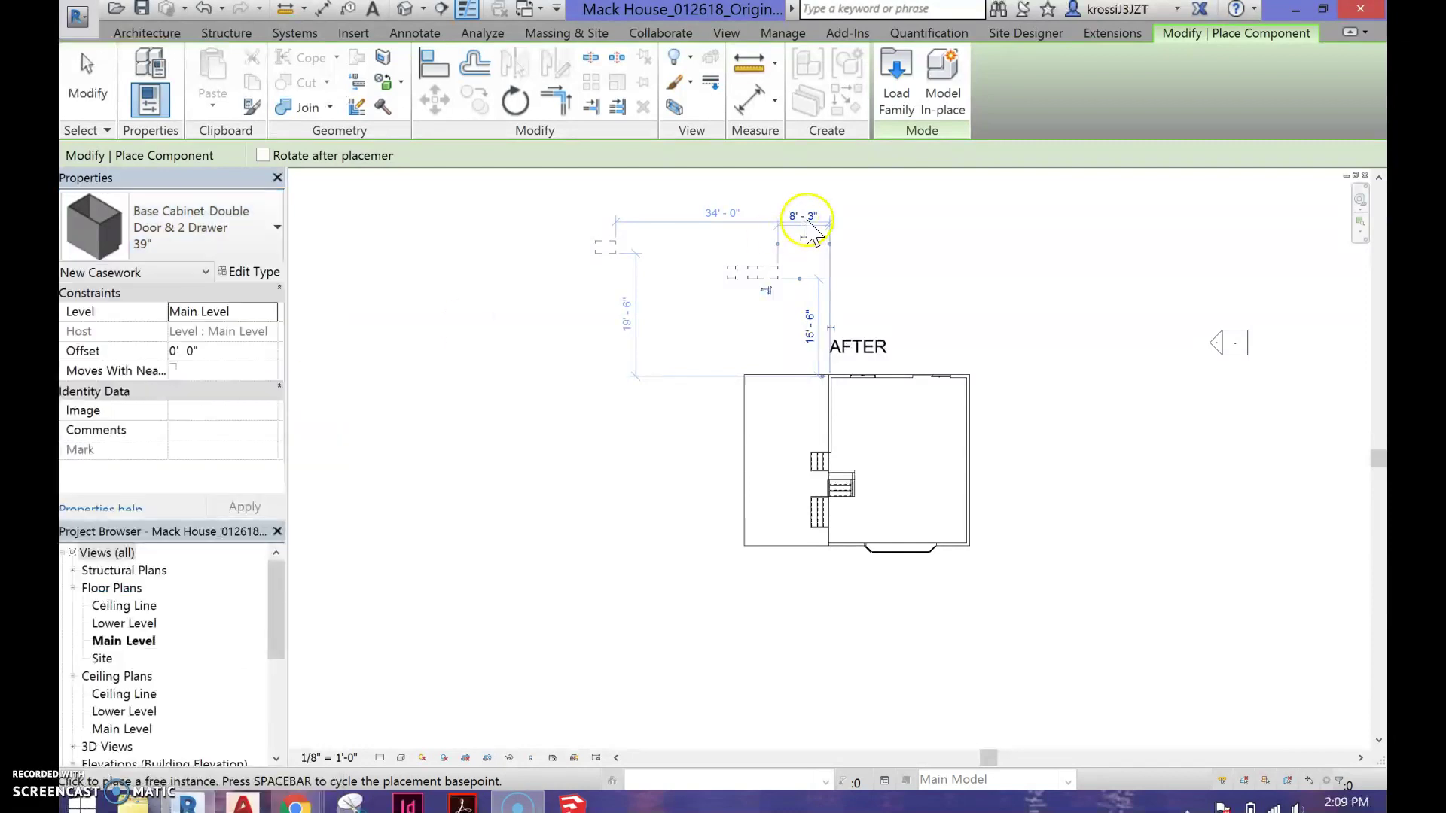
click(797, 270)
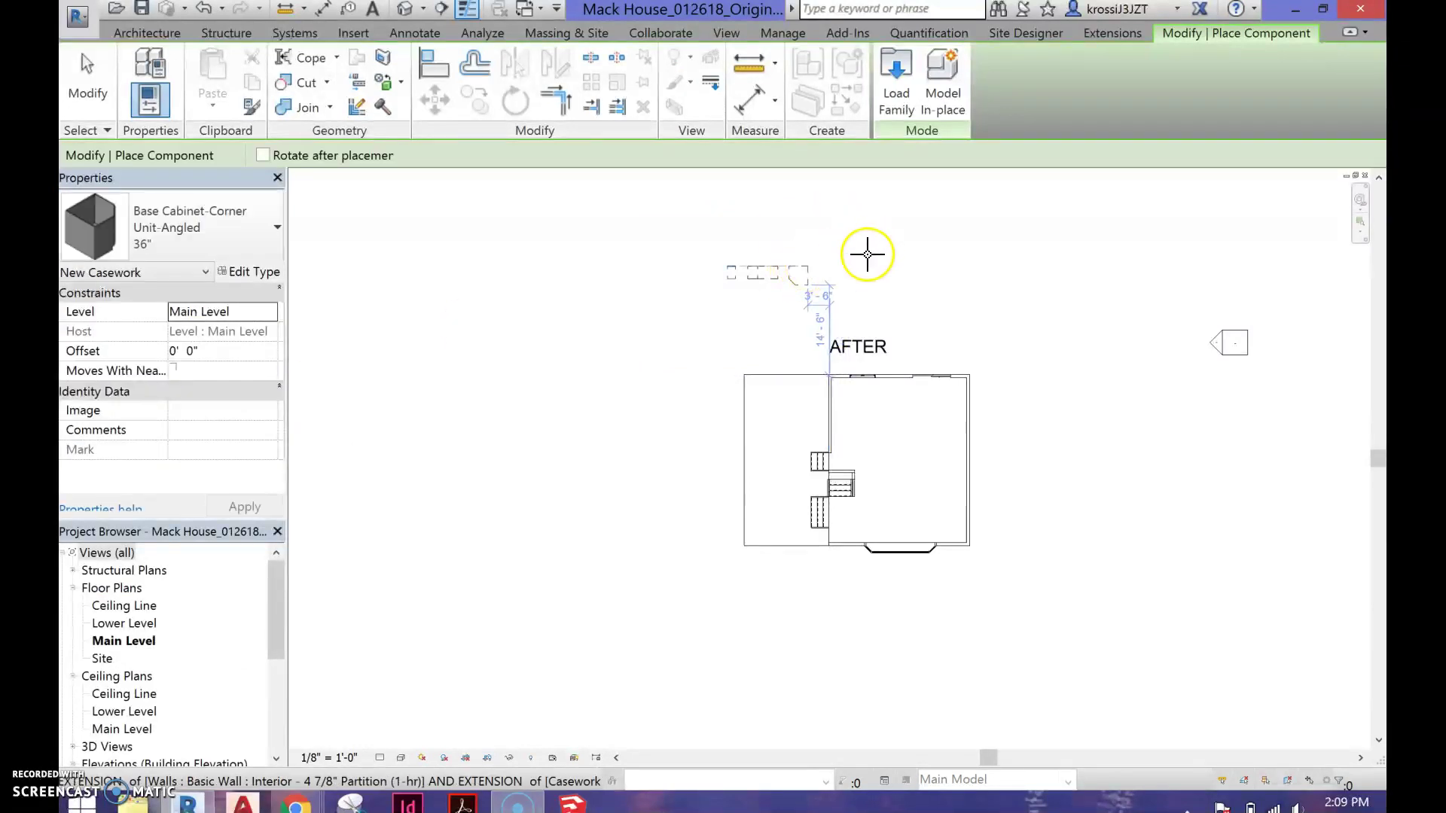
key(Escape)
key(Escape)
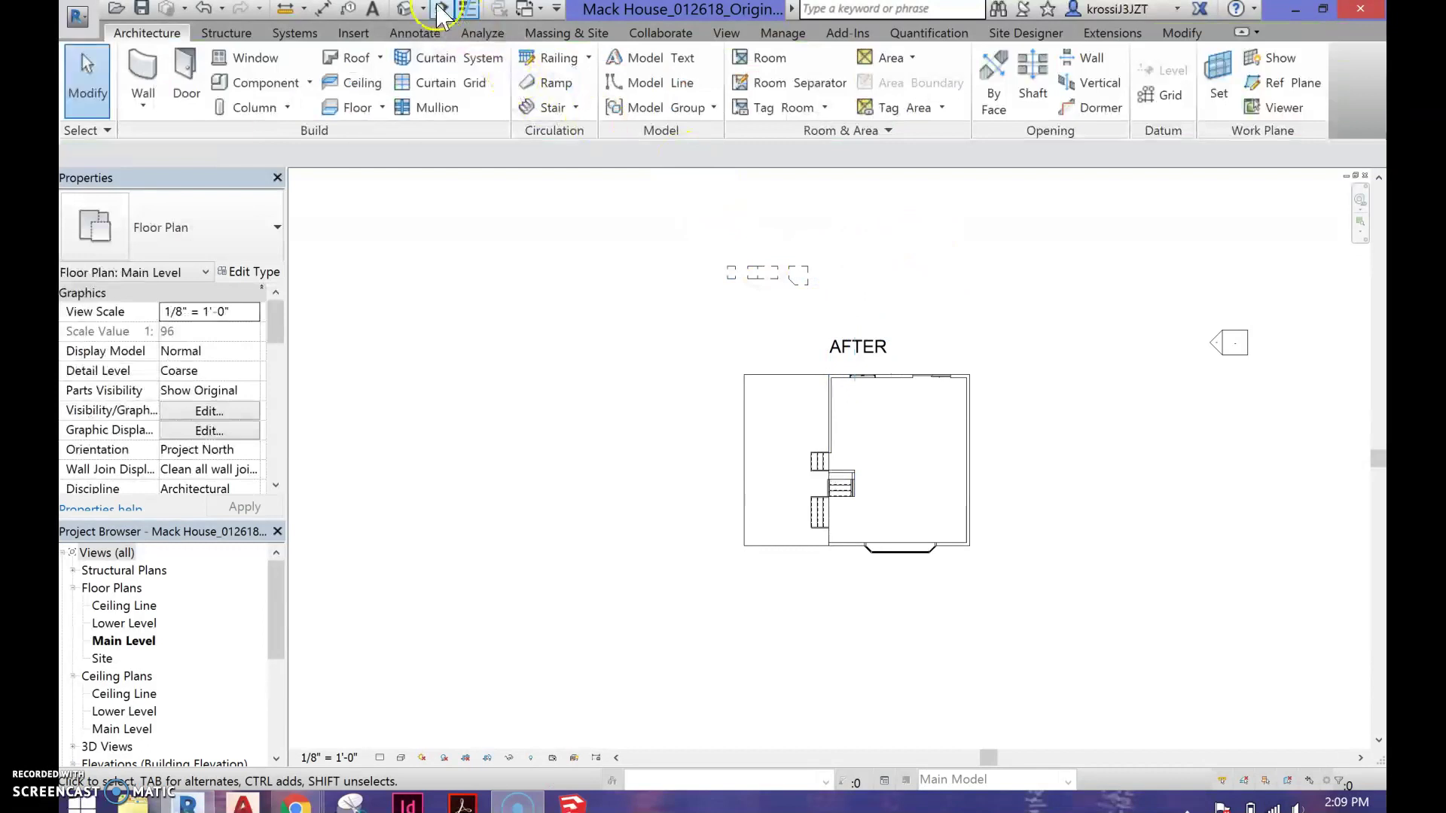
- Open the default 3D view, examine the placed base cabinets up close and select the 39" double-door cabinet
click(406, 10)
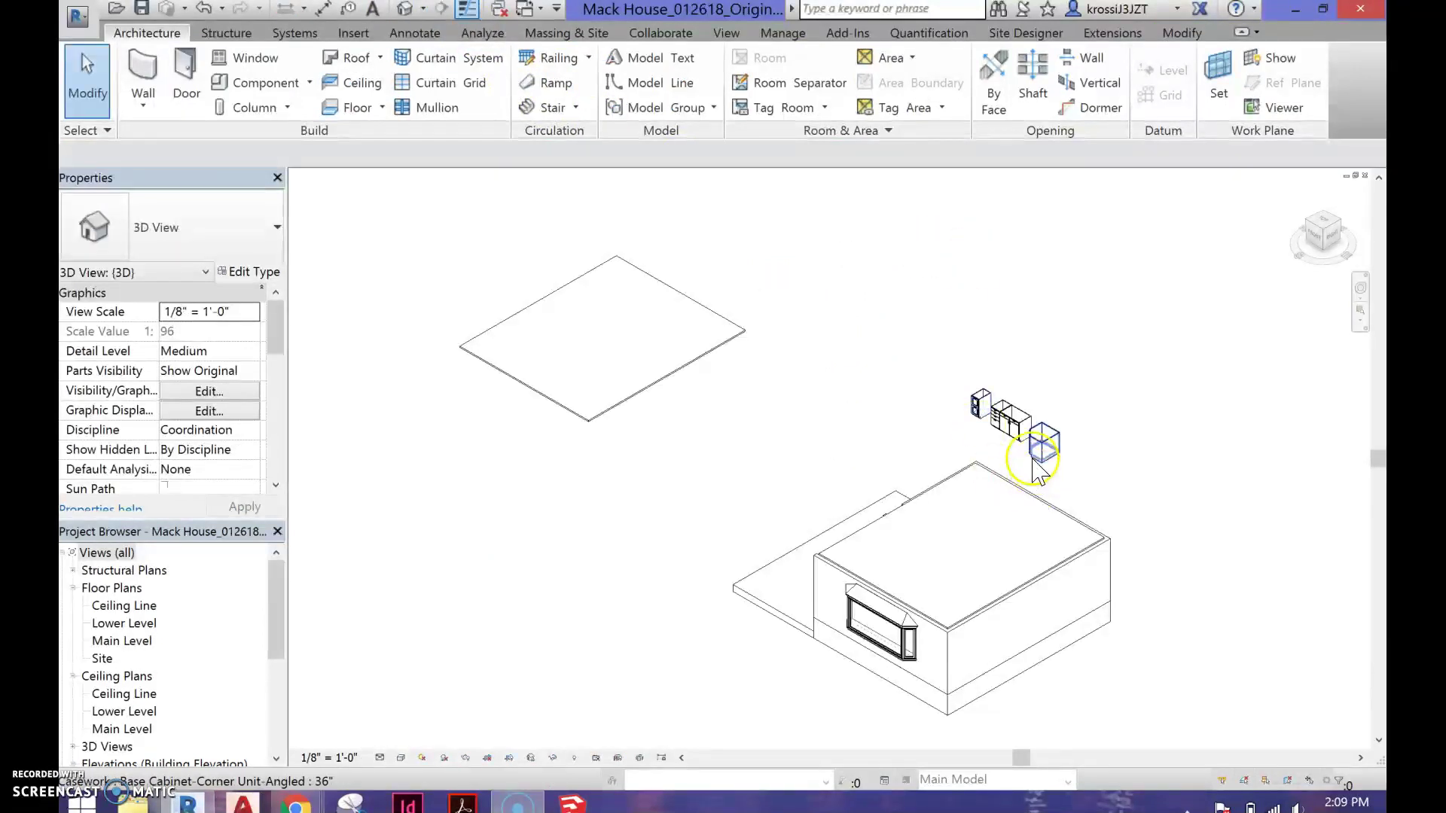
scroll(1028, 396, up, 5)
scroll(1025, 389, up, 3)
middle_drag(991, 394, 1087, 528)
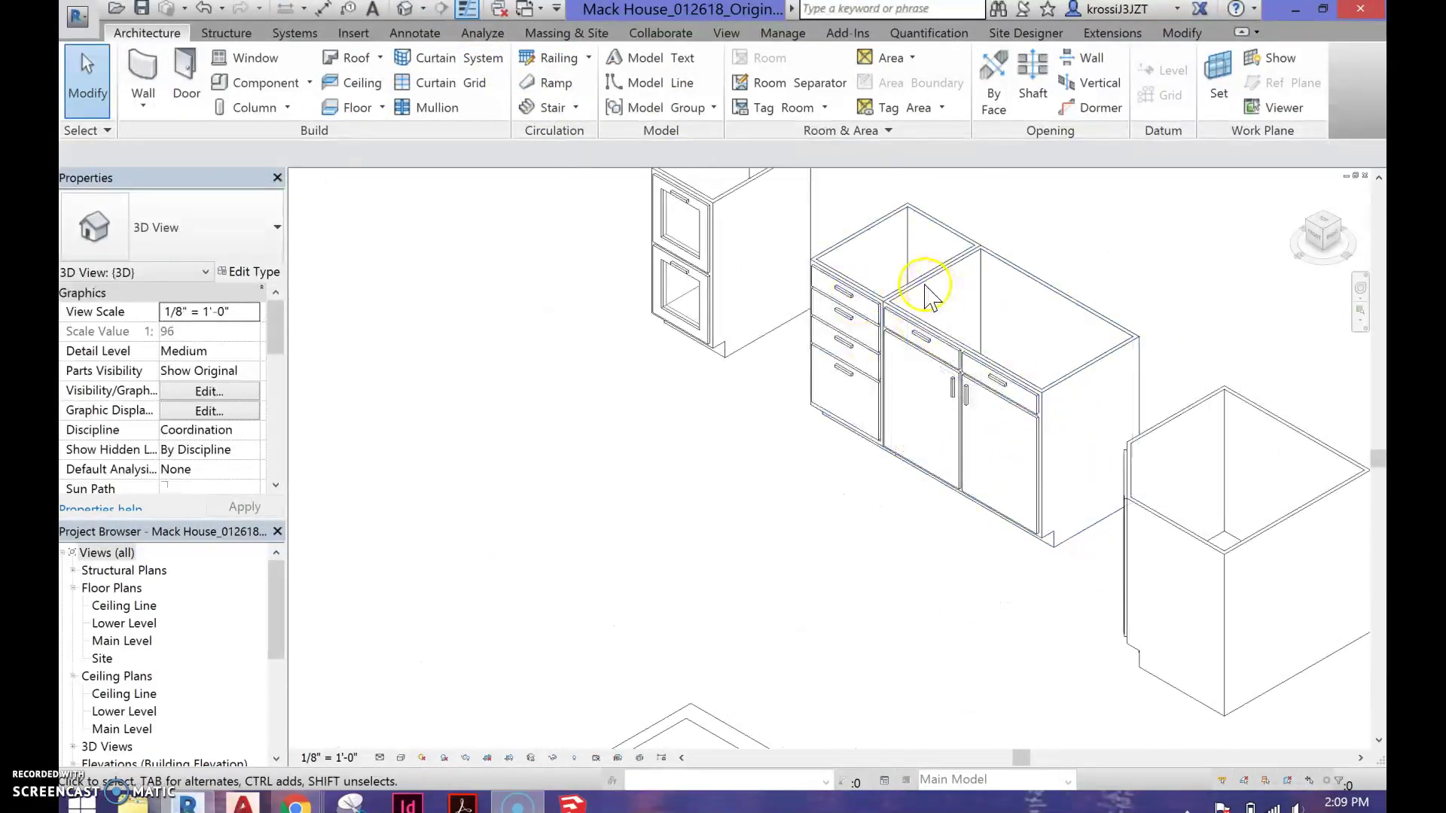
scroll(921, 313, down, 5)
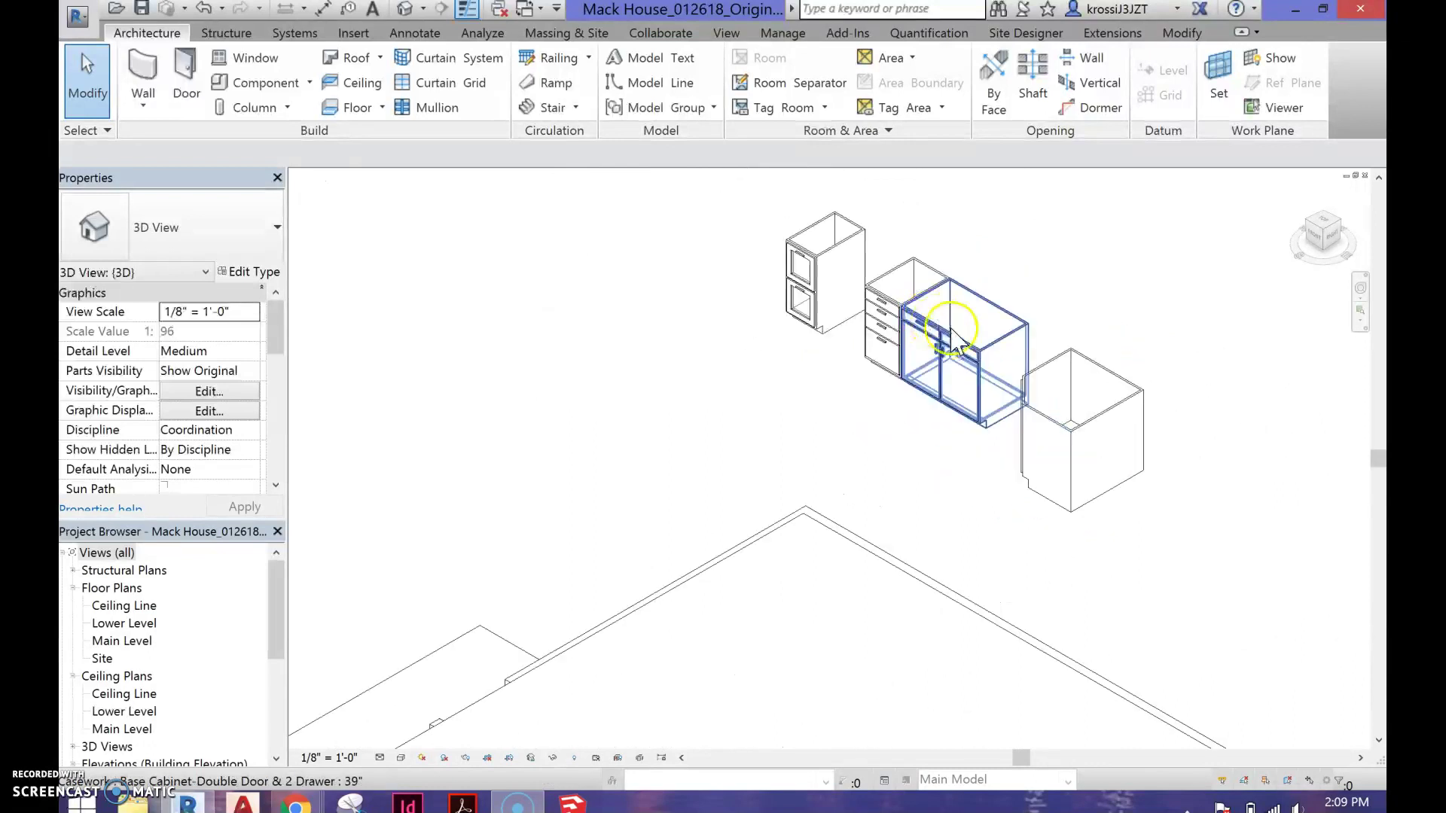
click(907, 361)
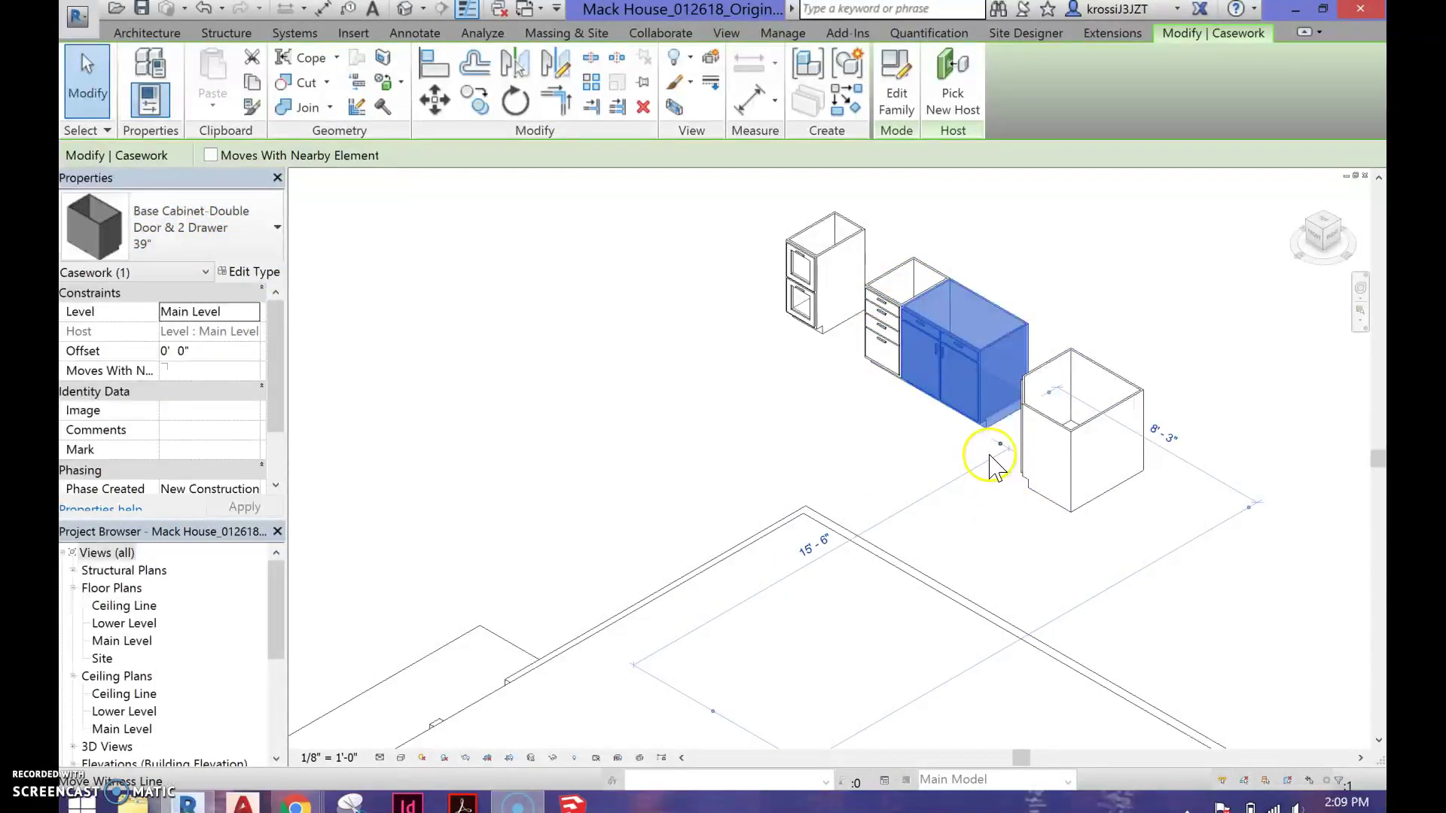
- Return to the Main Level floor plan at the AFTER room and clear the cabinet selection
double_click(121, 642)
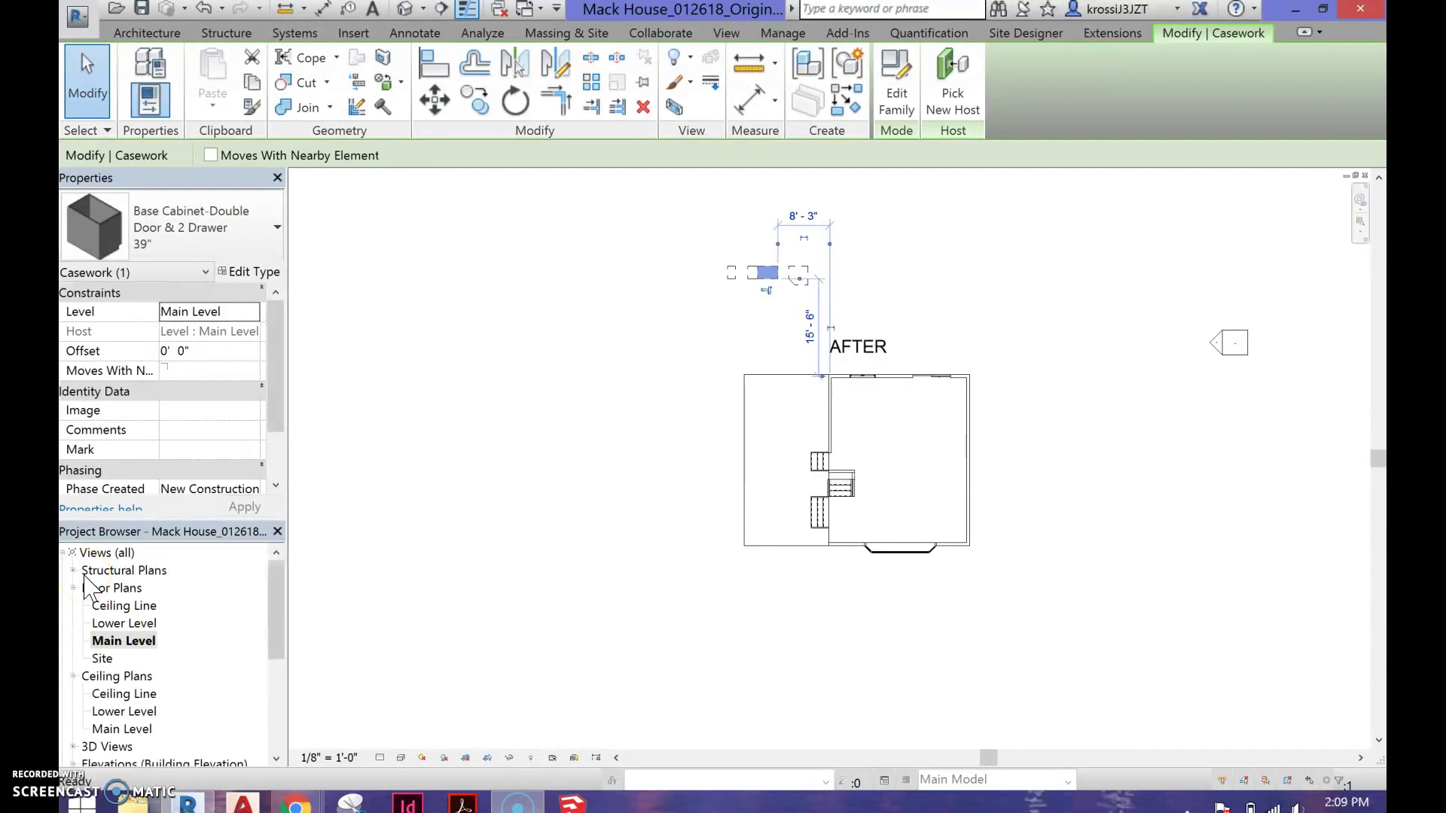
scroll(865, 500, up, 5)
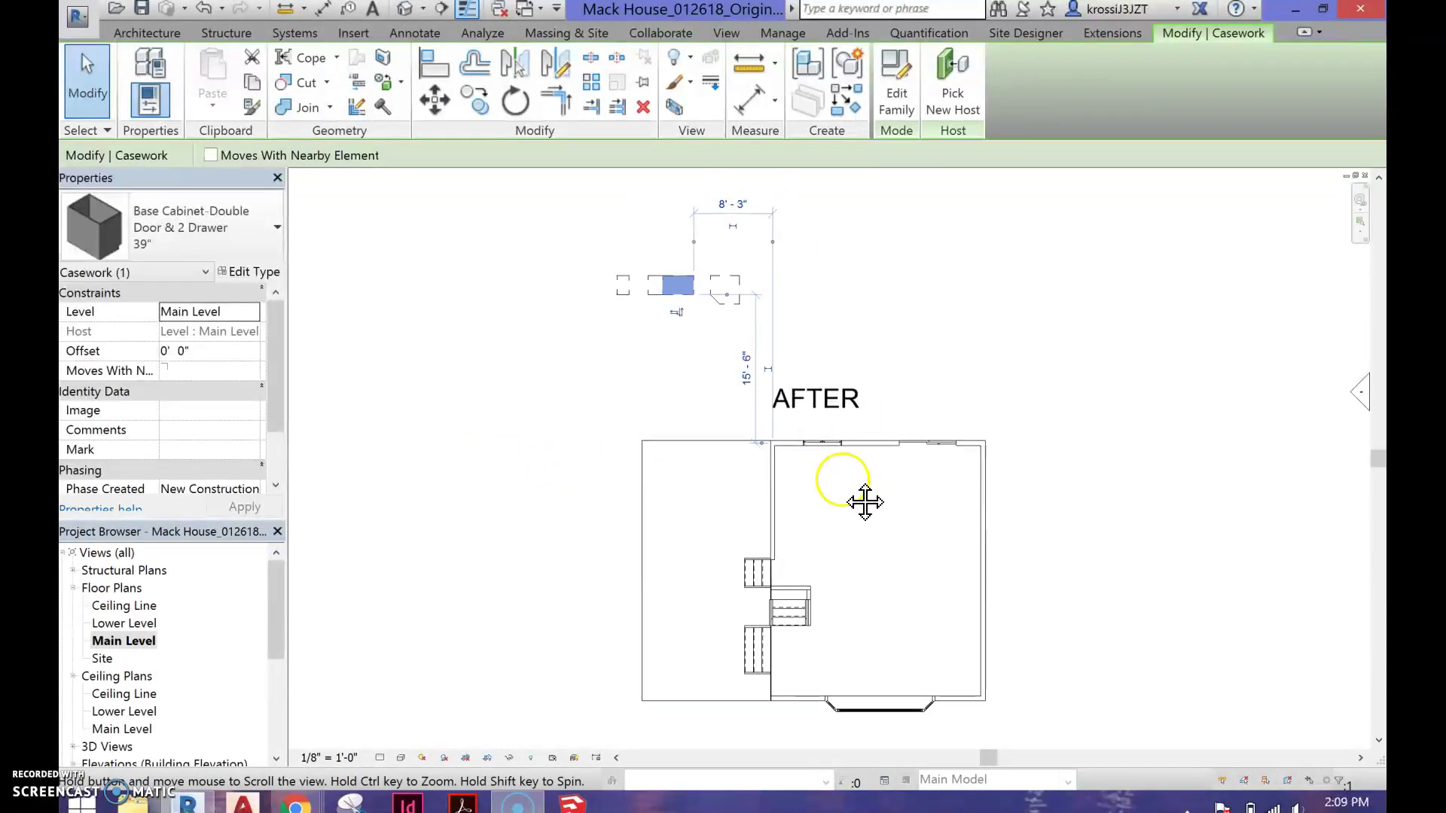
middle_drag(834, 488, 742, 497)
click(852, 286)
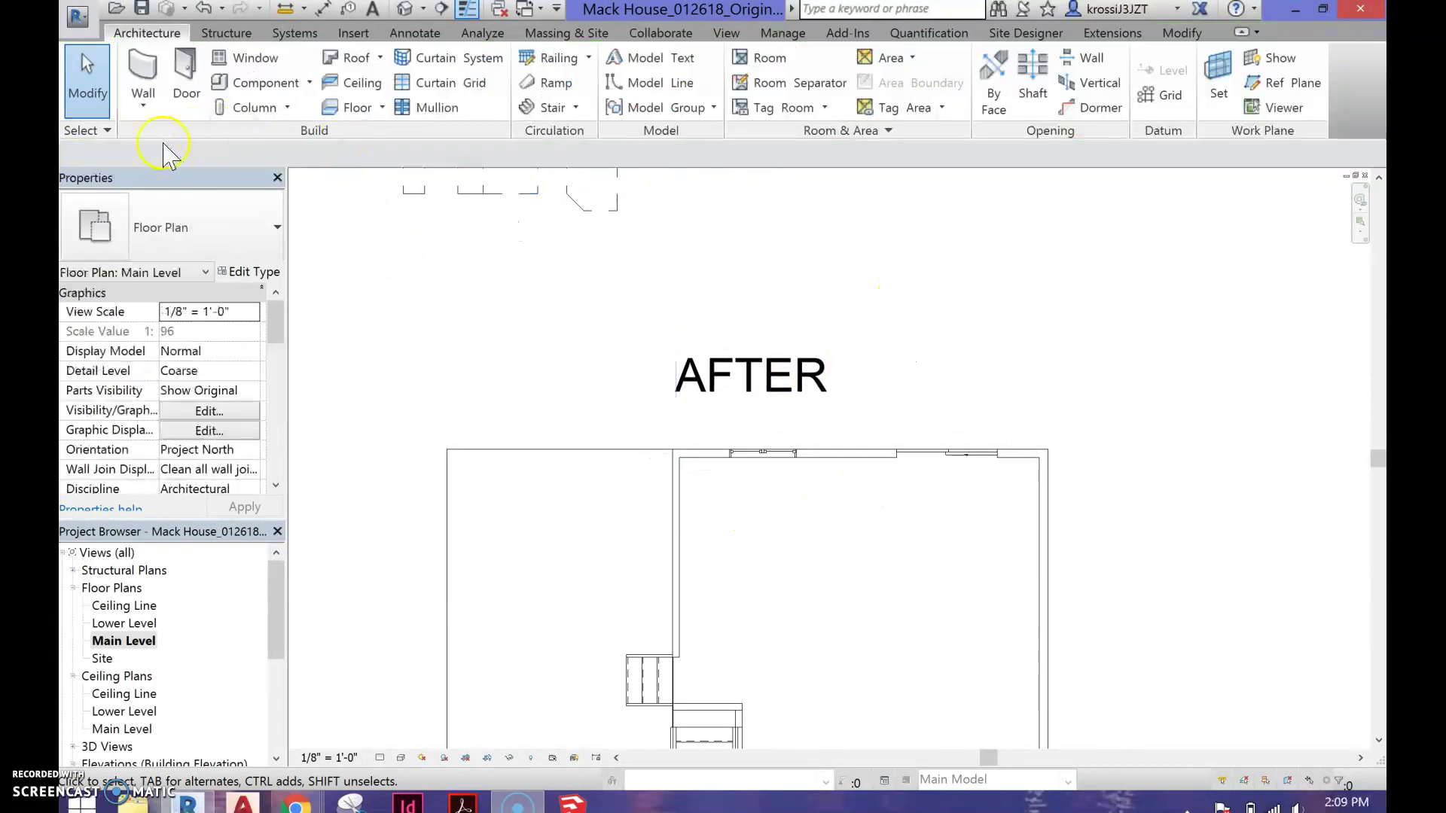
- Place a 36" Base Cabinet-Corner Unit-Angled, rotated to fit against the walls in the AFTER room's upper-left corner
click(252, 83)
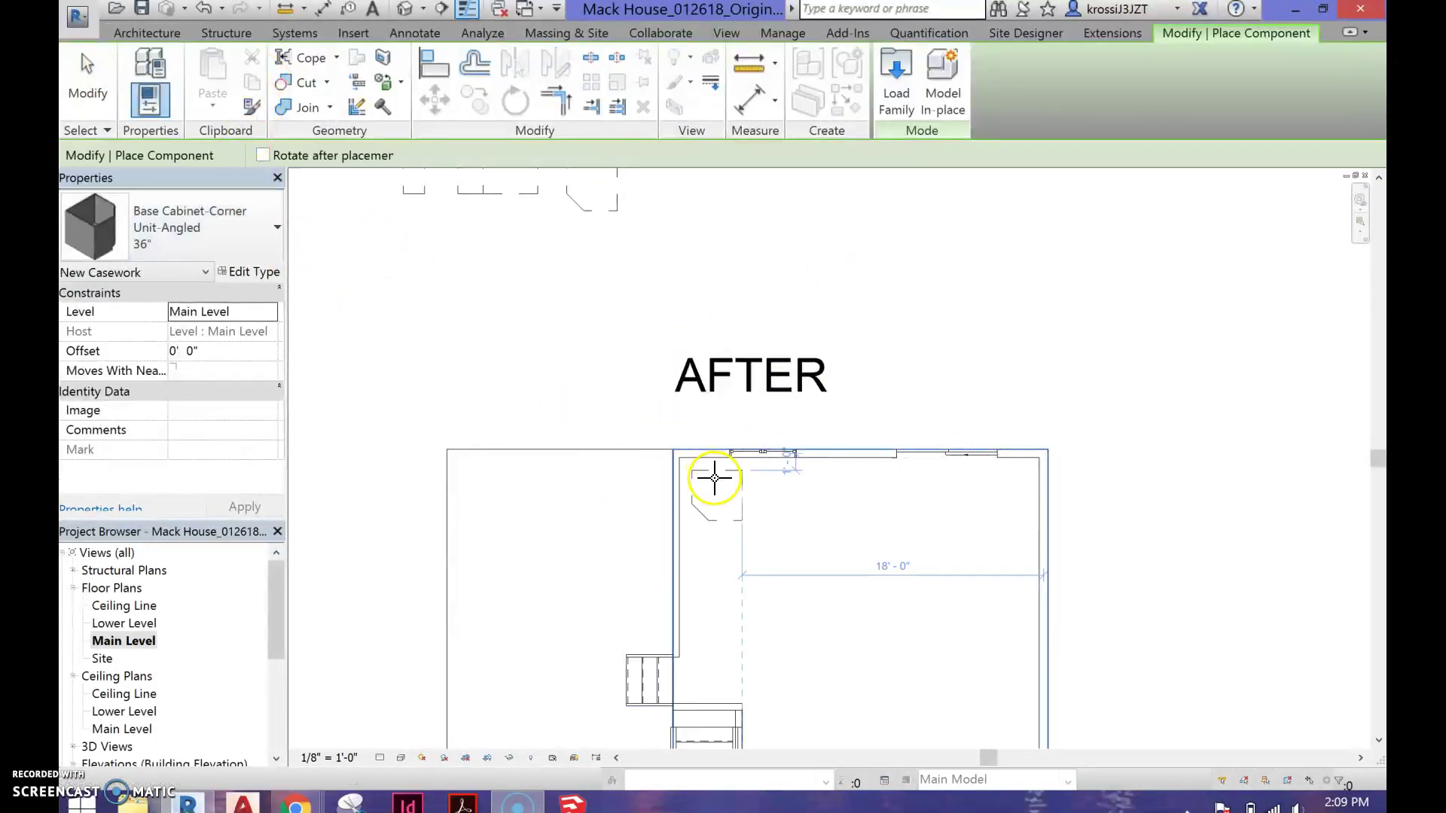
scroll(712, 476, up, 2)
click(709, 455)
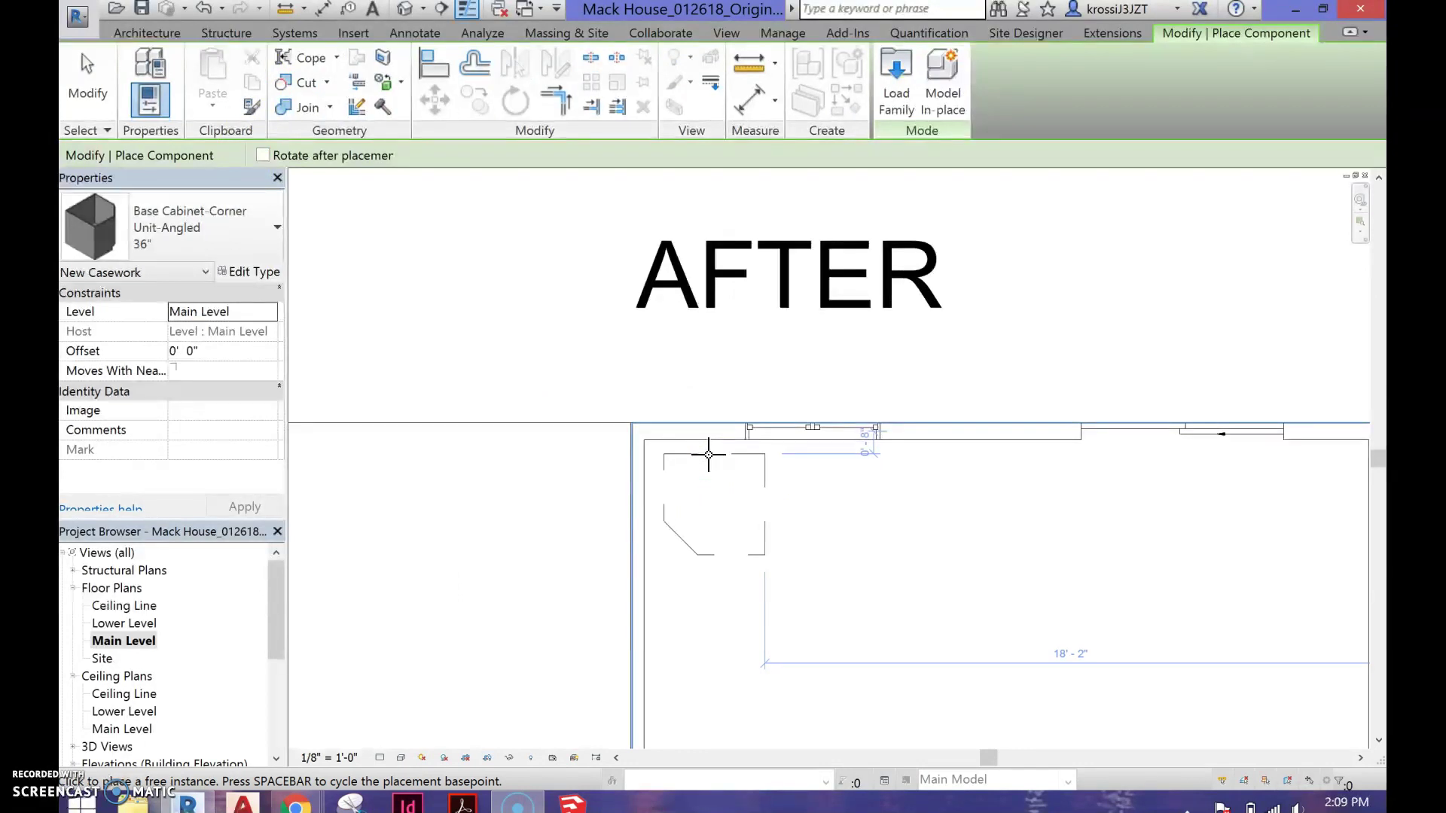
key(space)
key(space)
key(space)
key(space)
key(space)
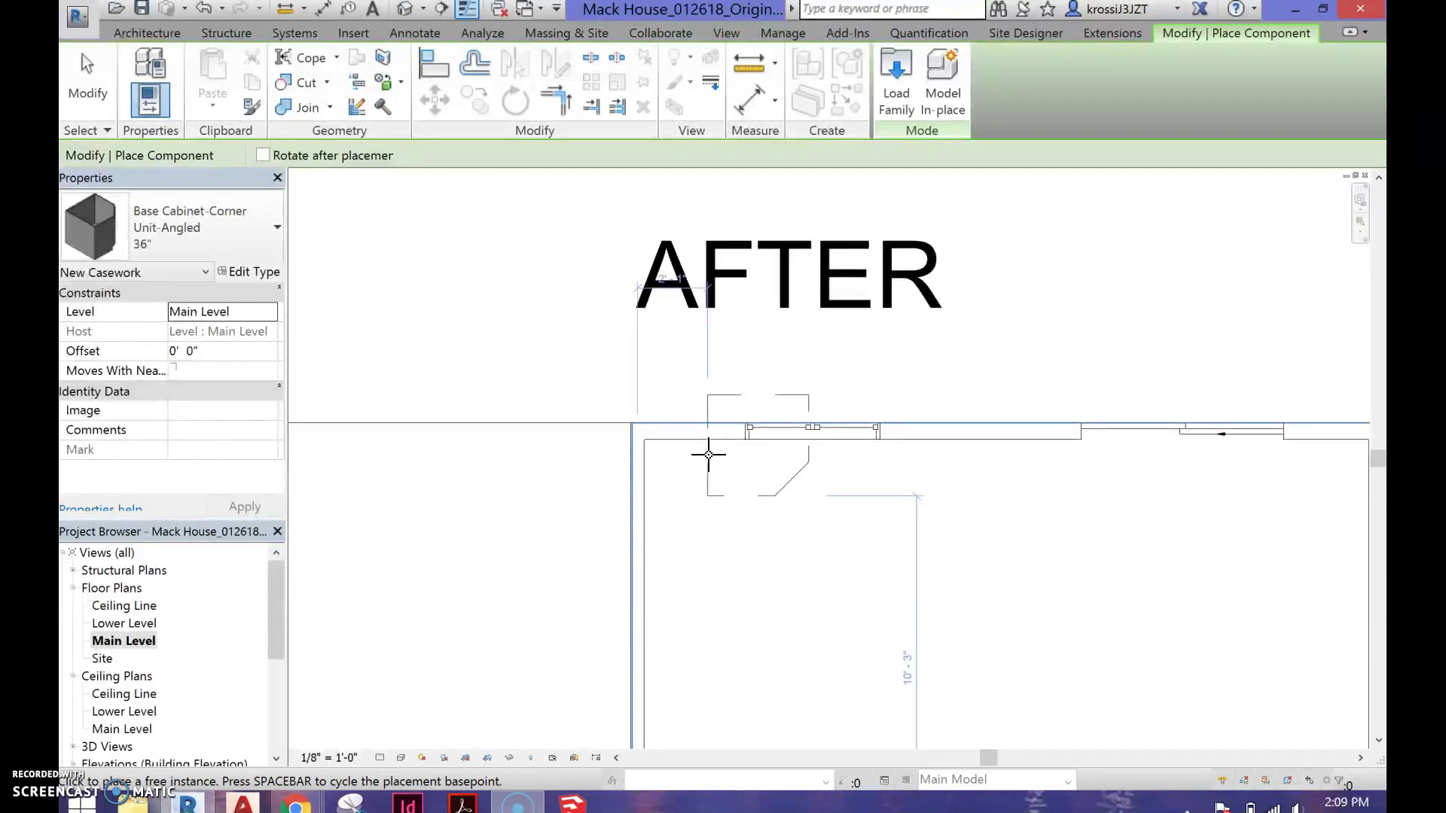
click(645, 498)
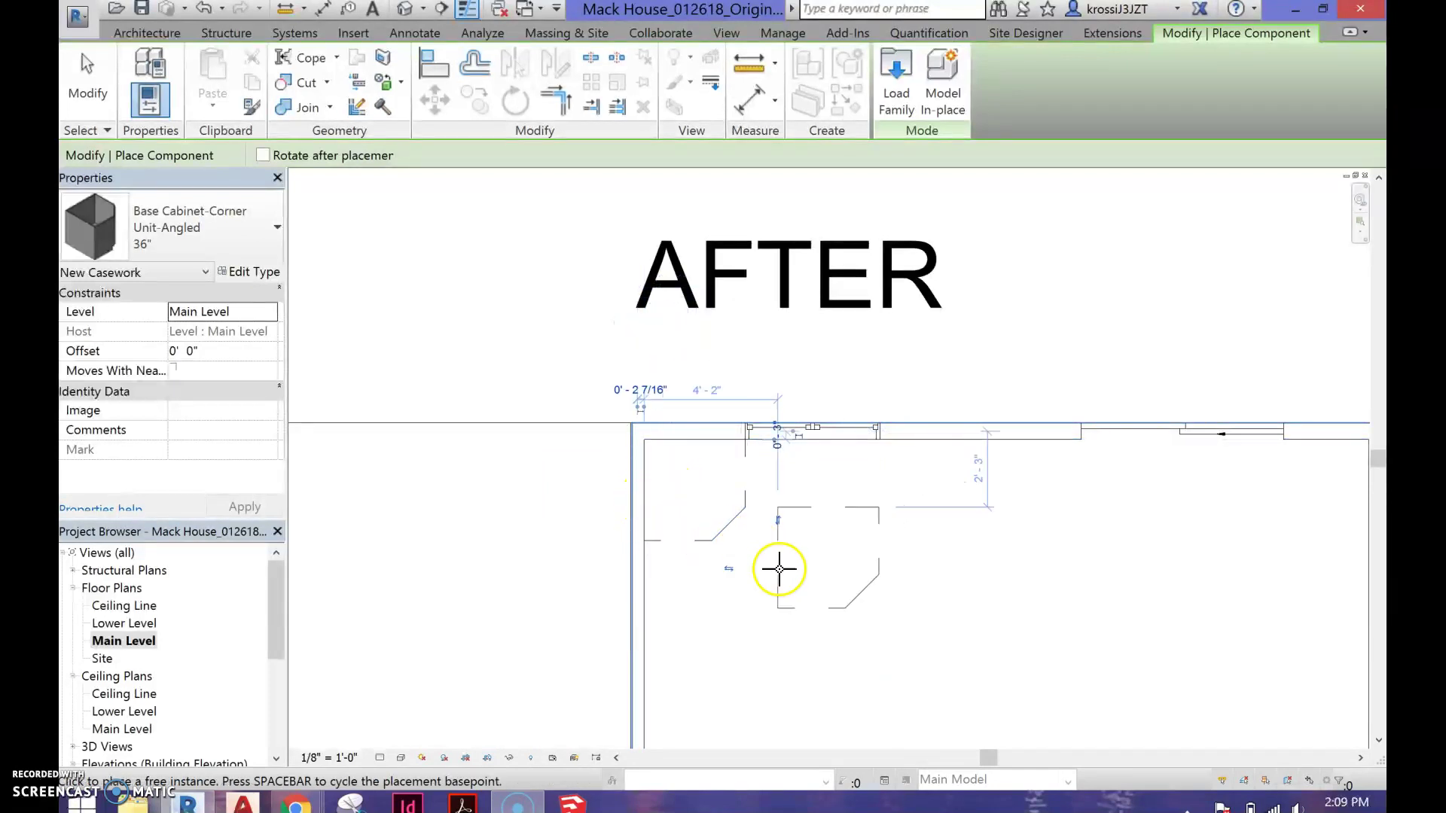
key(Escape)
key(Escape)
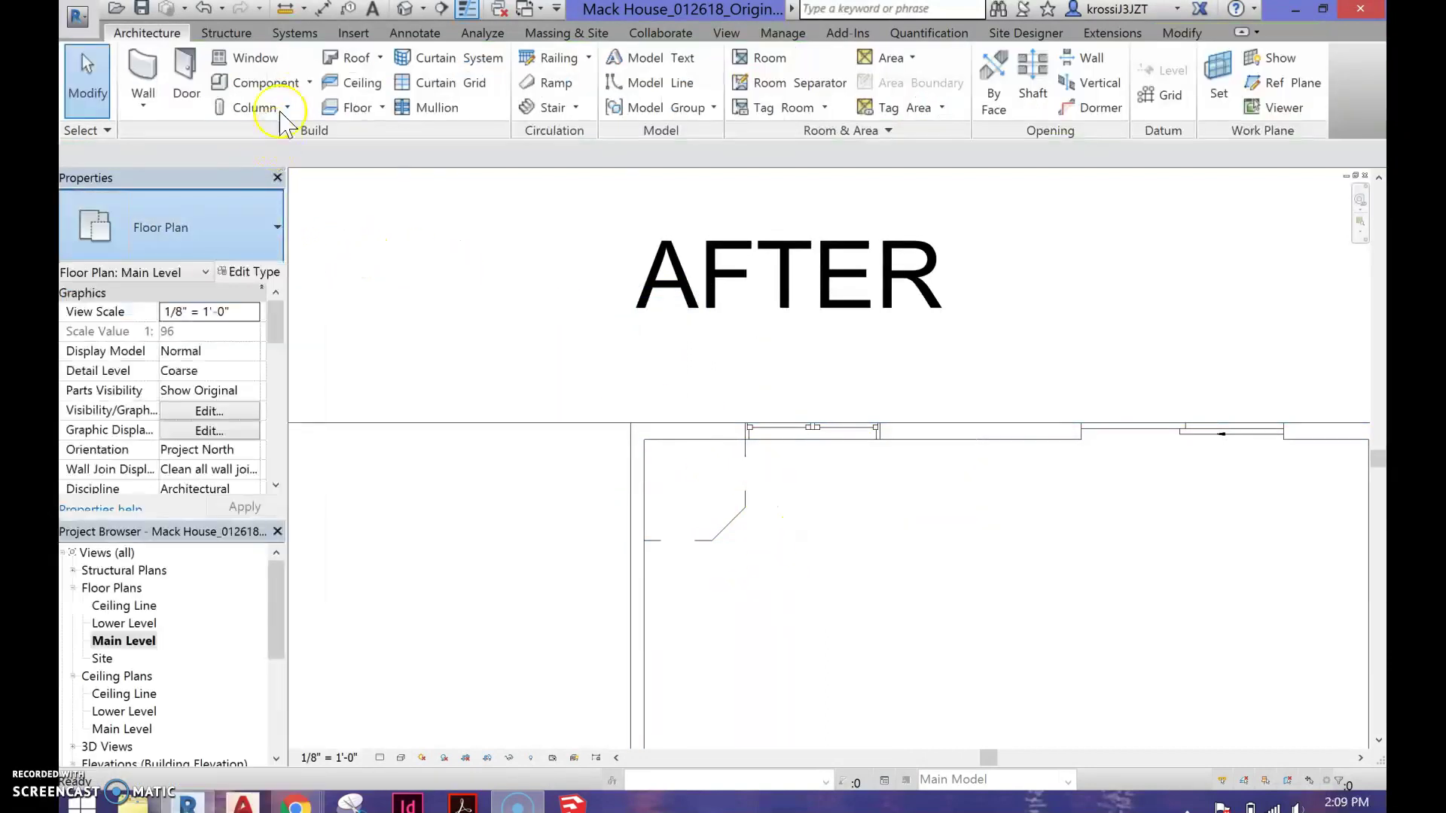
- Place an 18" Base Cabinet-4 Drawers, rotated with its back against the left wall and flush below the angled corner cabinet in the AFTER room
click(256, 83)
click(211, 226)
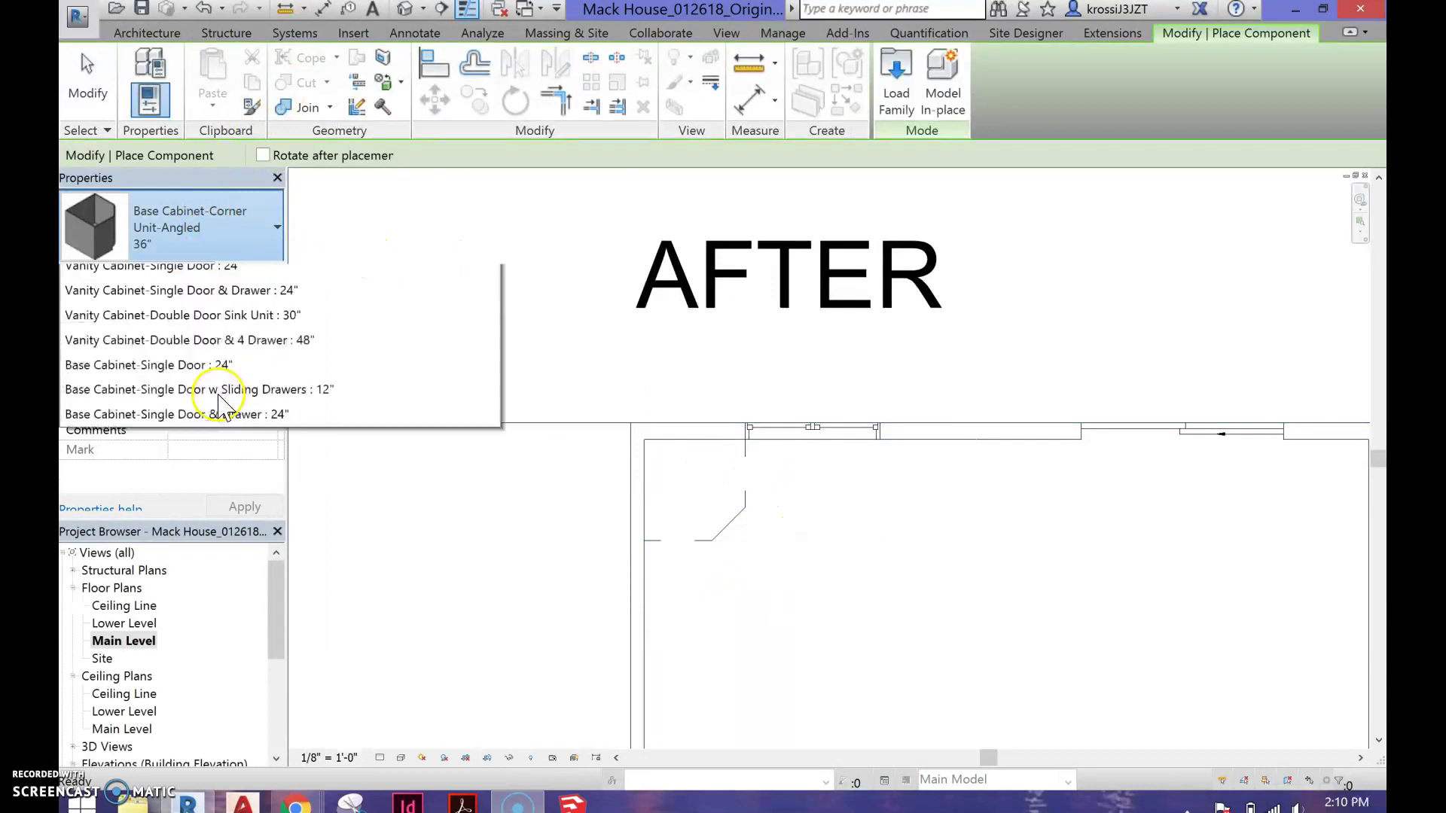
click(218, 401)
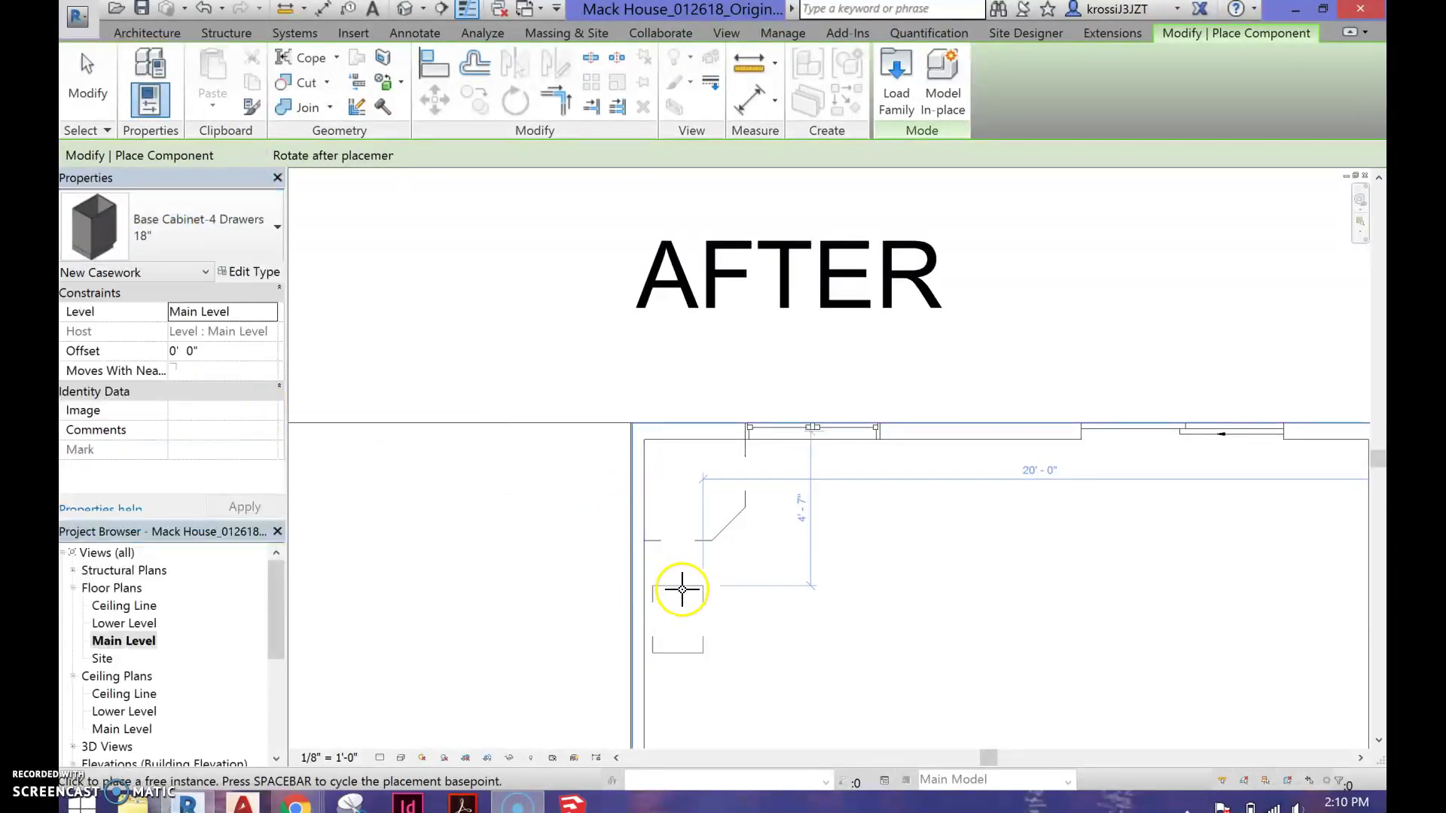
scroll(734, 531, up, 3)
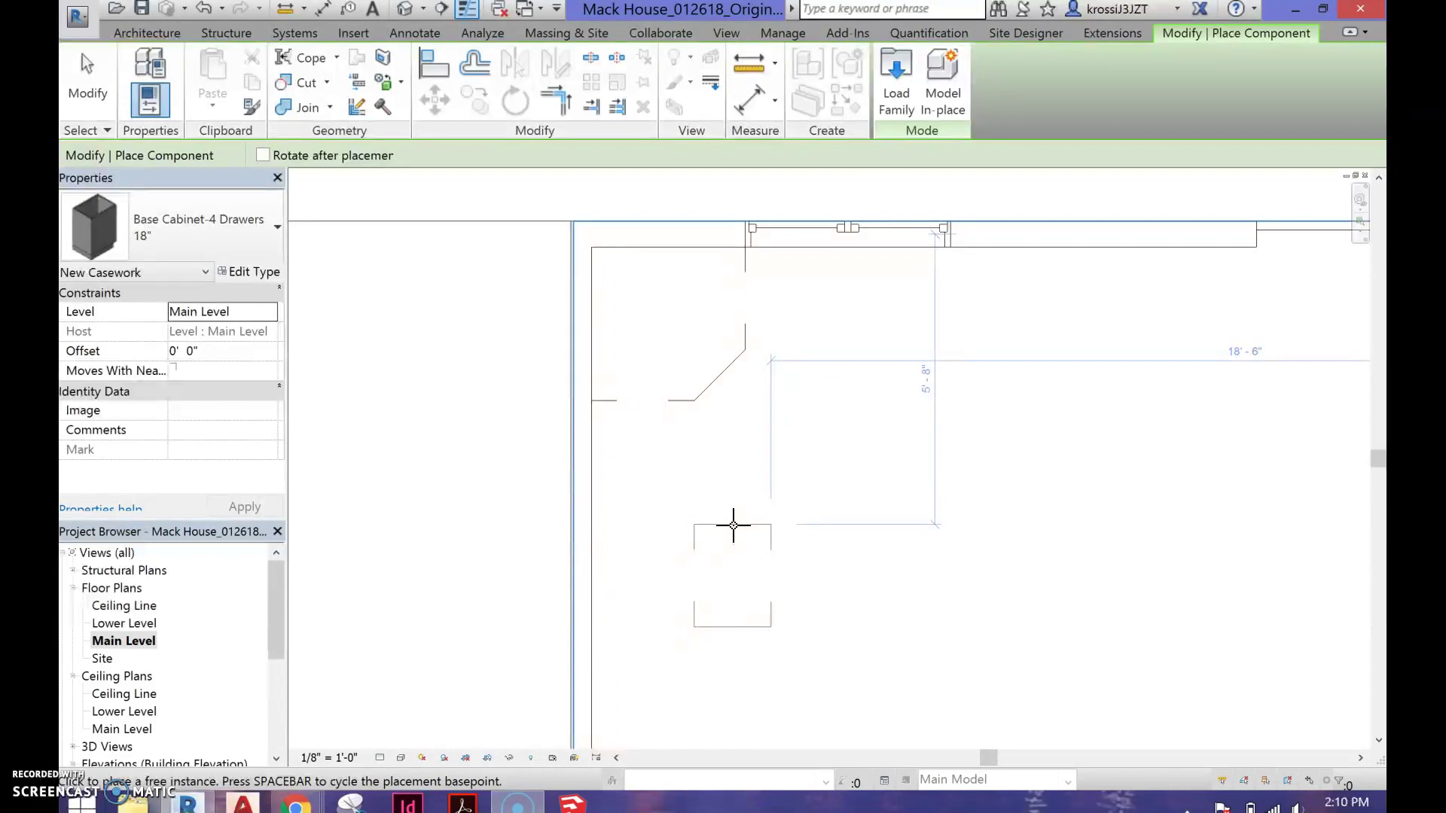
key(space)
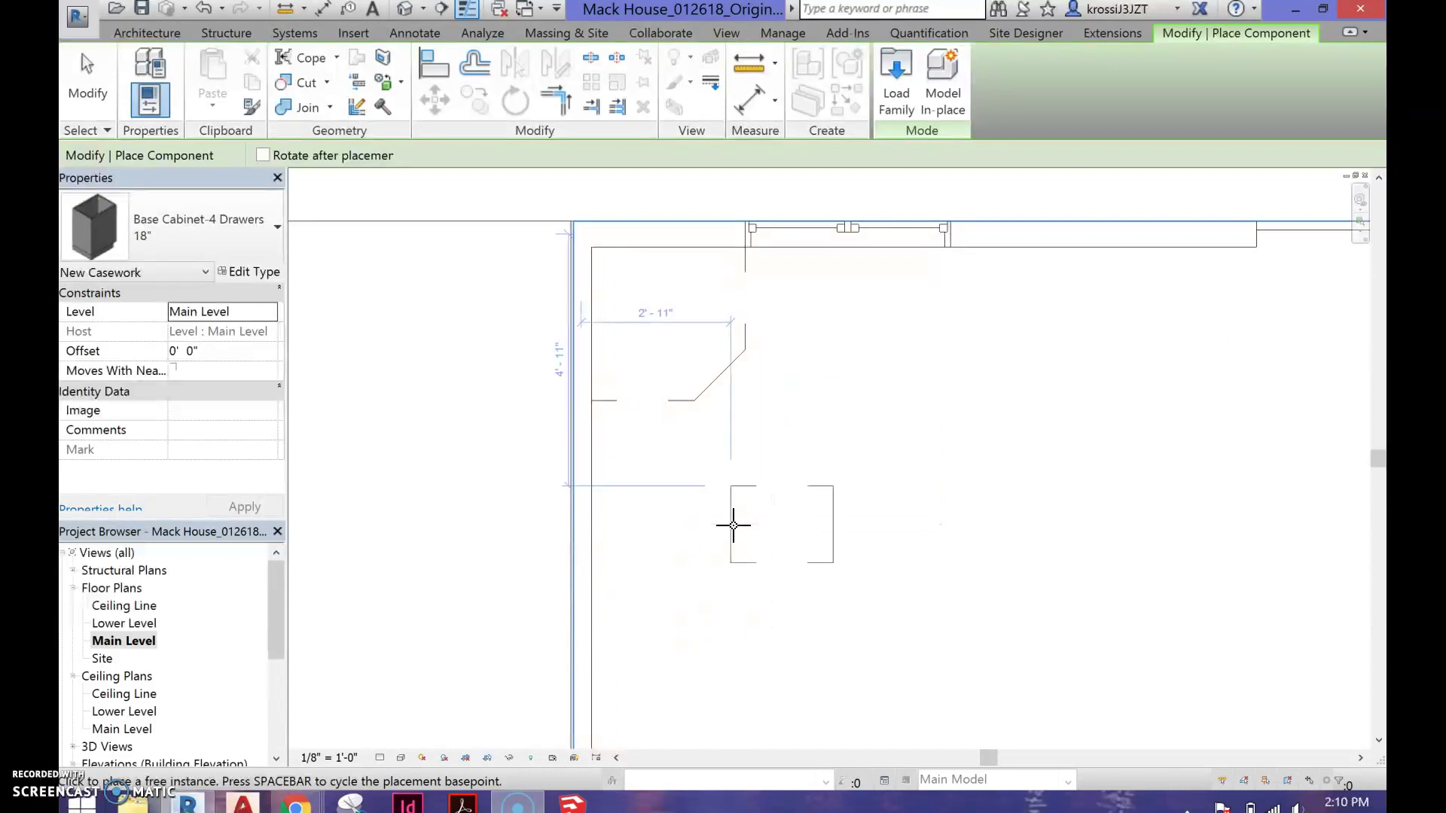
scroll(623, 436, up, 3)
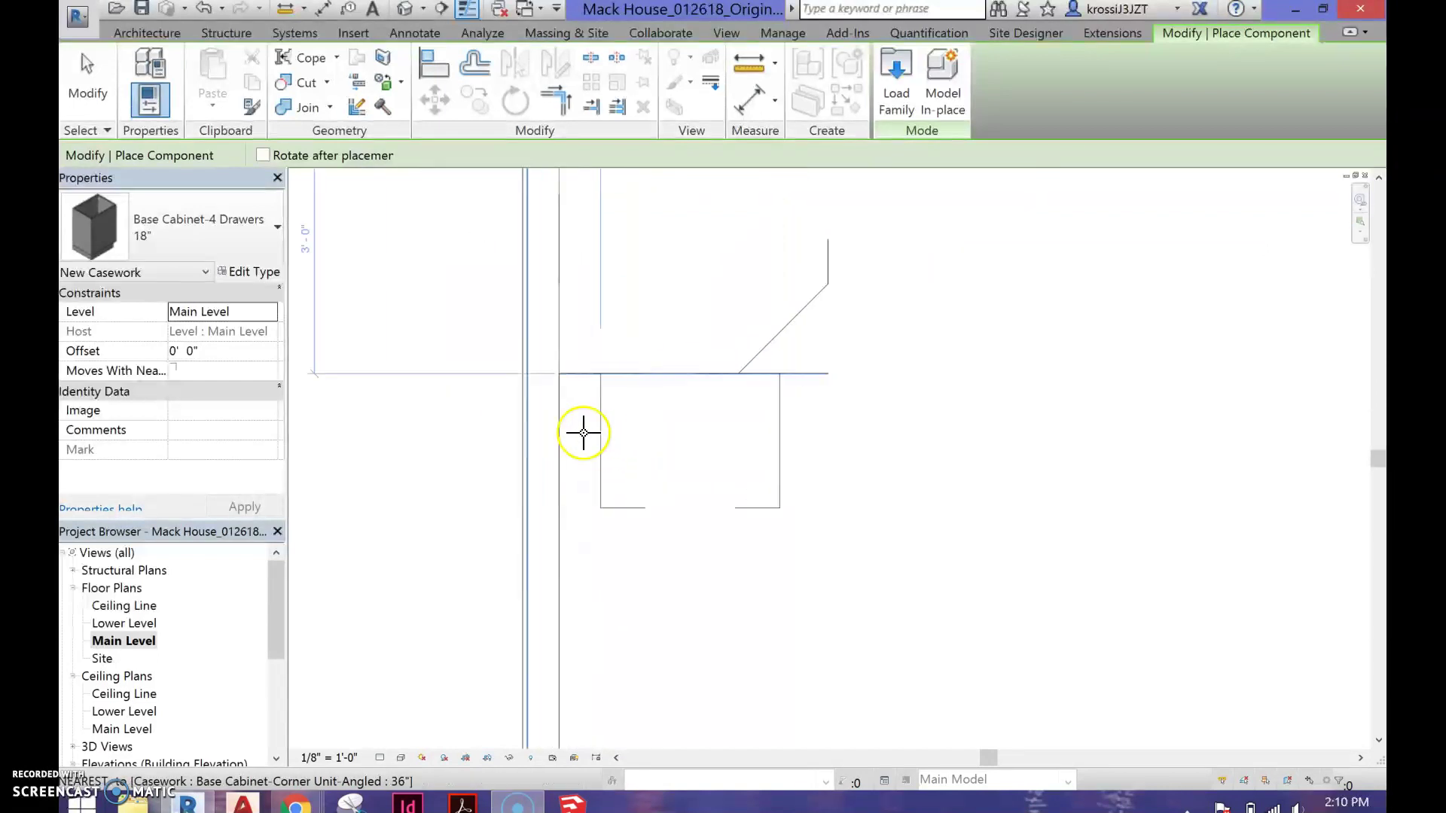
click(558, 441)
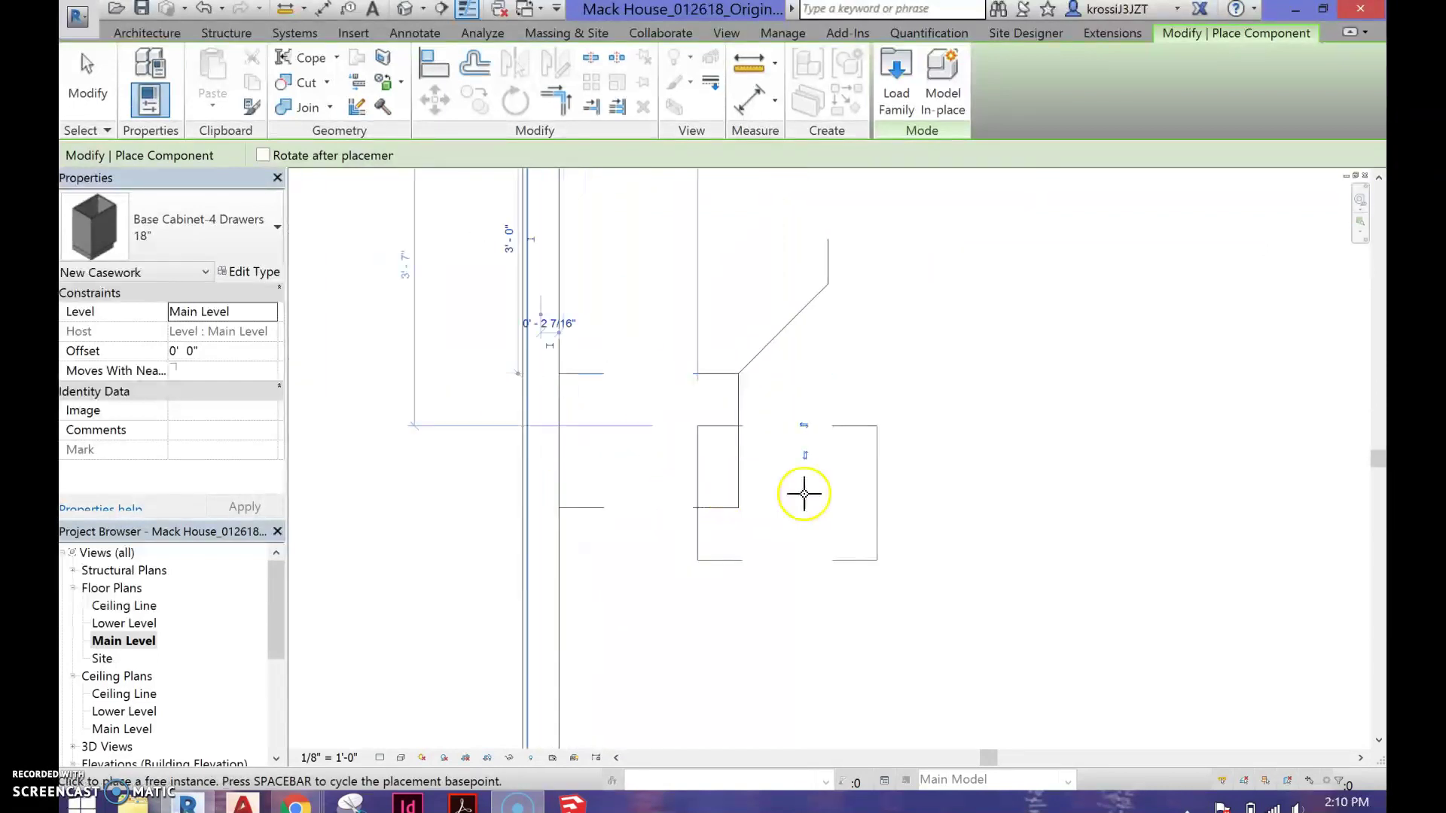
key(Escape)
- Open the default 3D view, hide the ceiling element over the room and examine the corner and four-drawer cabinets up close
click(406, 10)
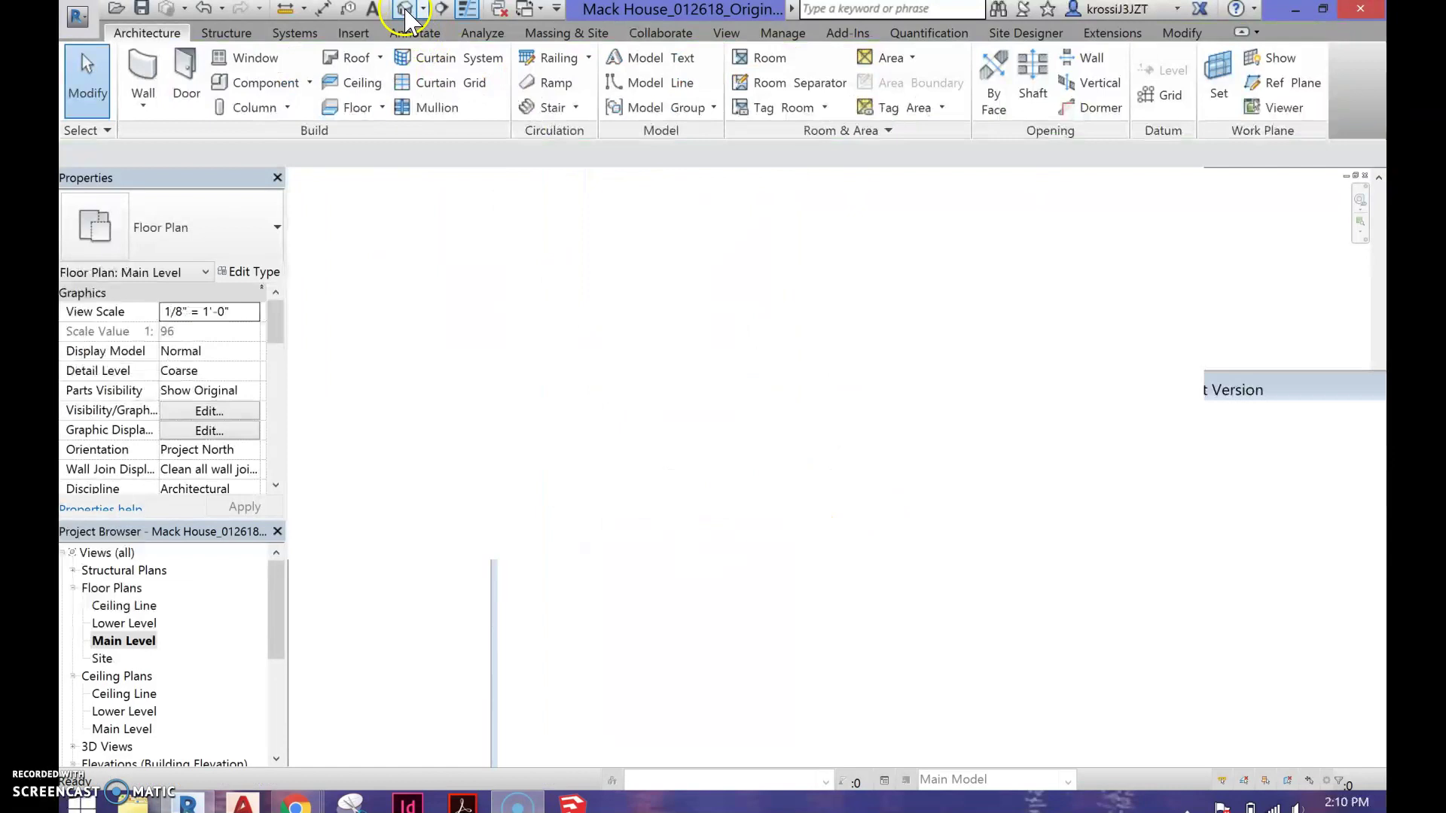
scroll(797, 497, down, 3)
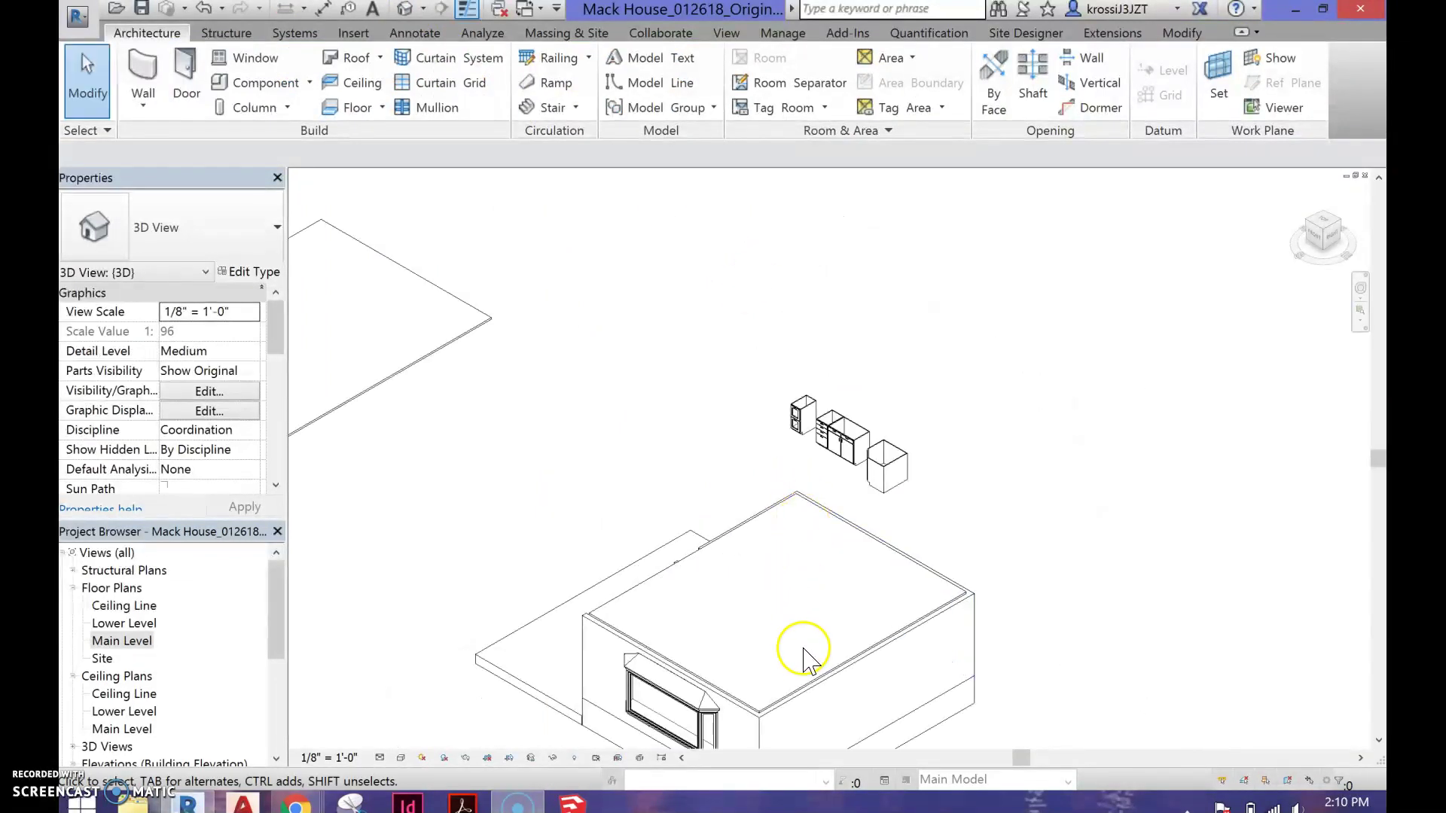
right_click(805, 682)
mouse_move(866, 375)
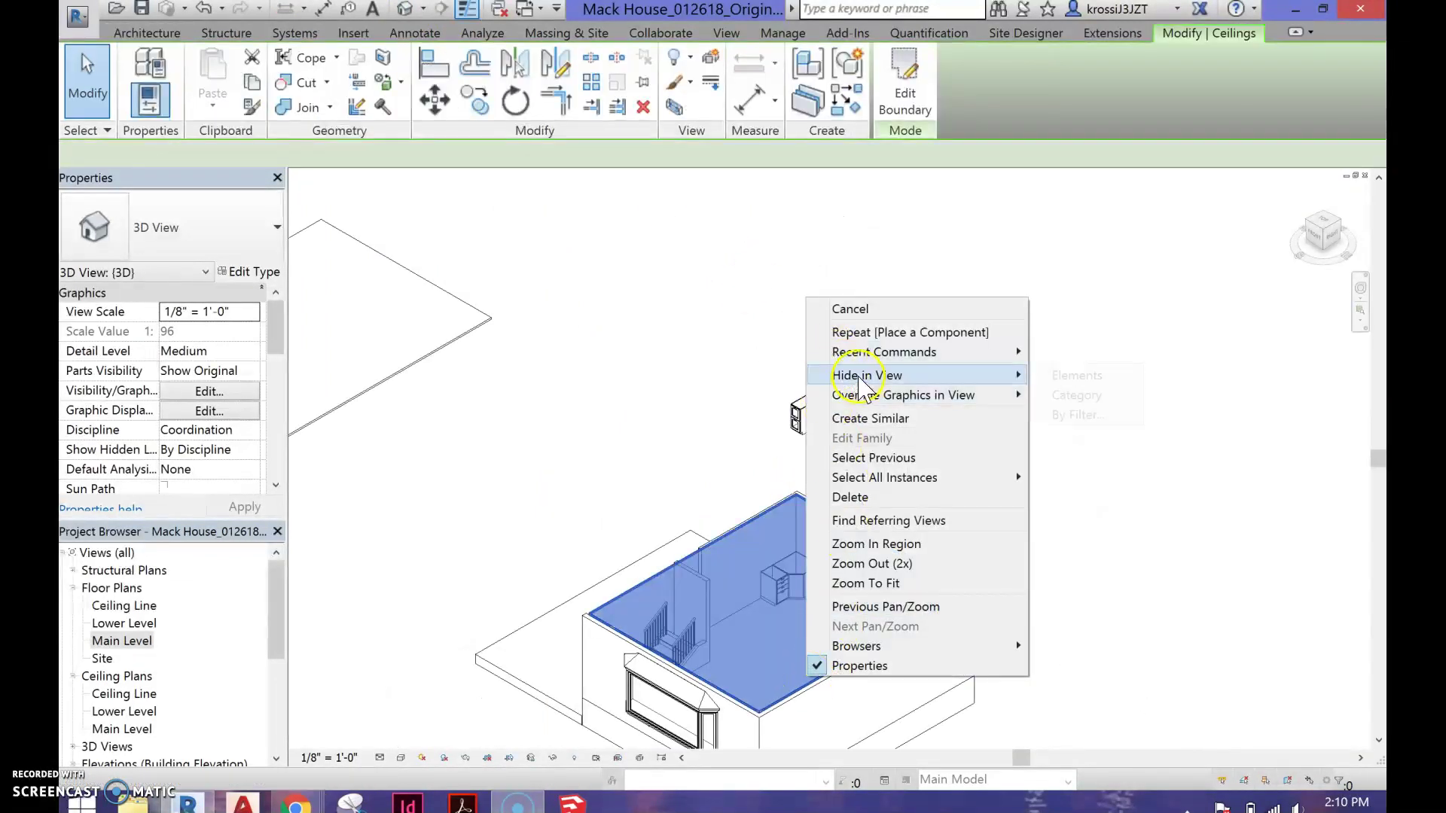
click(1076, 375)
scroll(799, 583, up, 5)
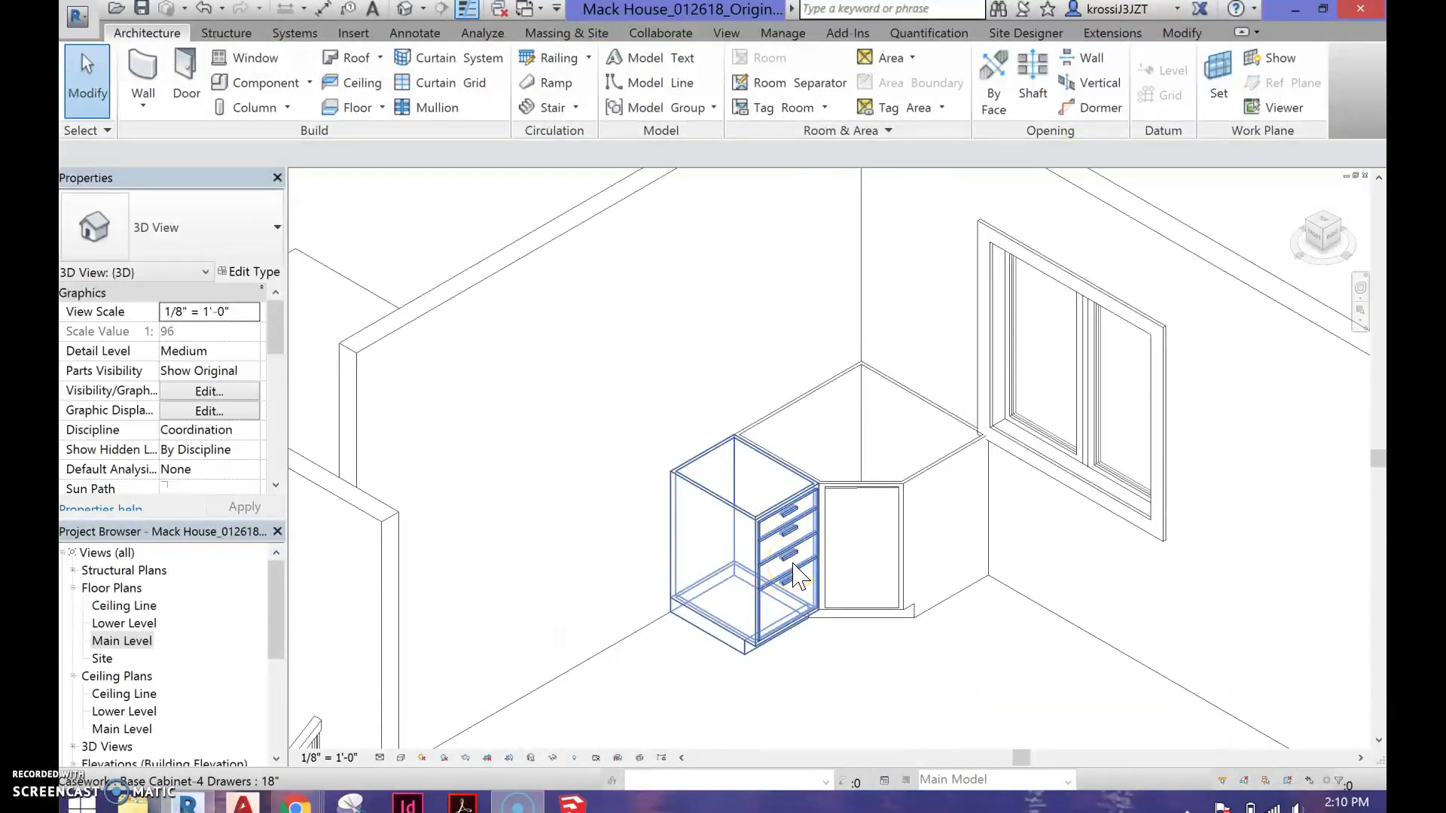
- Return to the Main Level floor plan at the AFTER room's corner cabinets
click(137, 641)
double_click(113, 641)
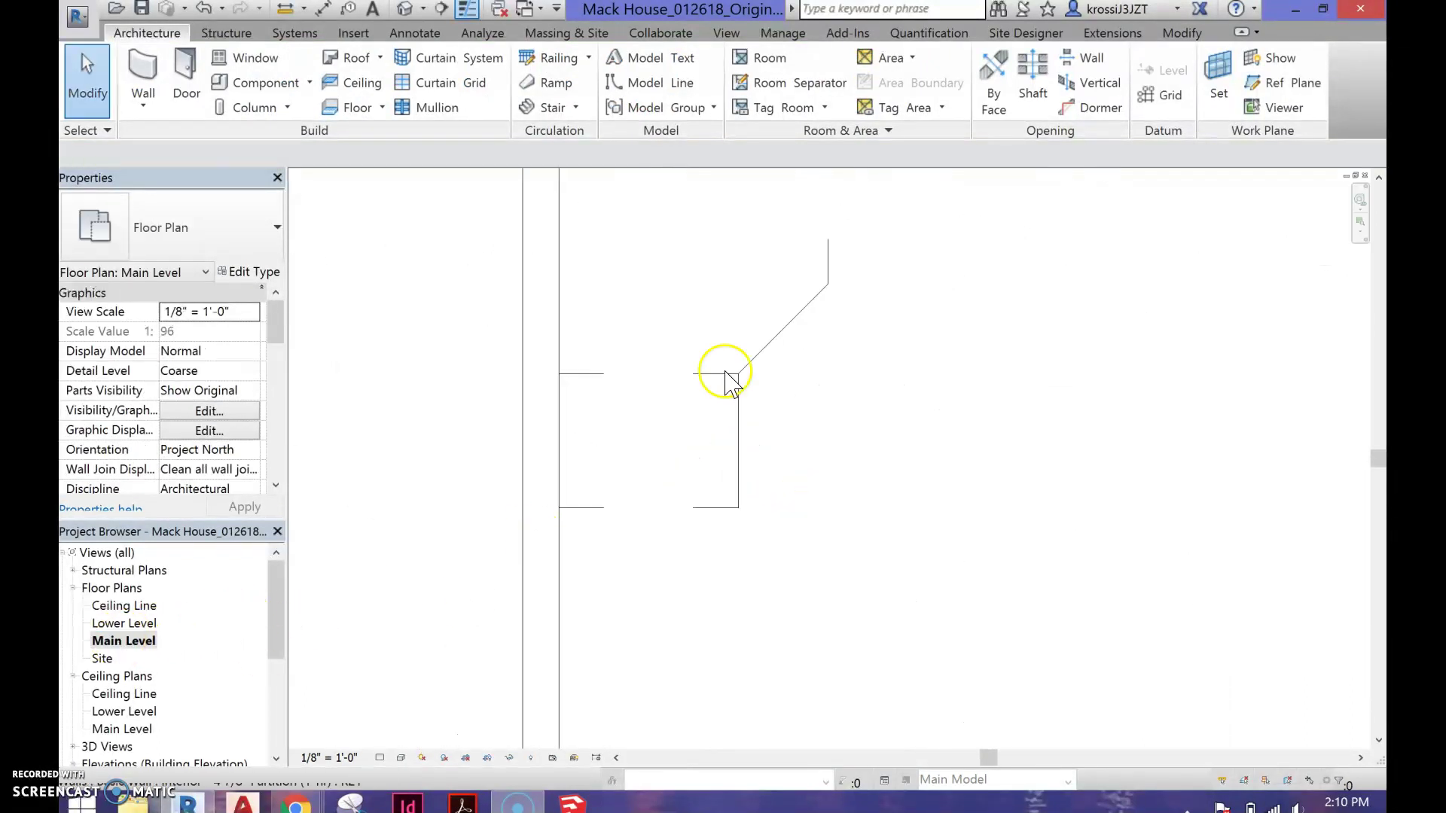
scroll(818, 396, up, 2)
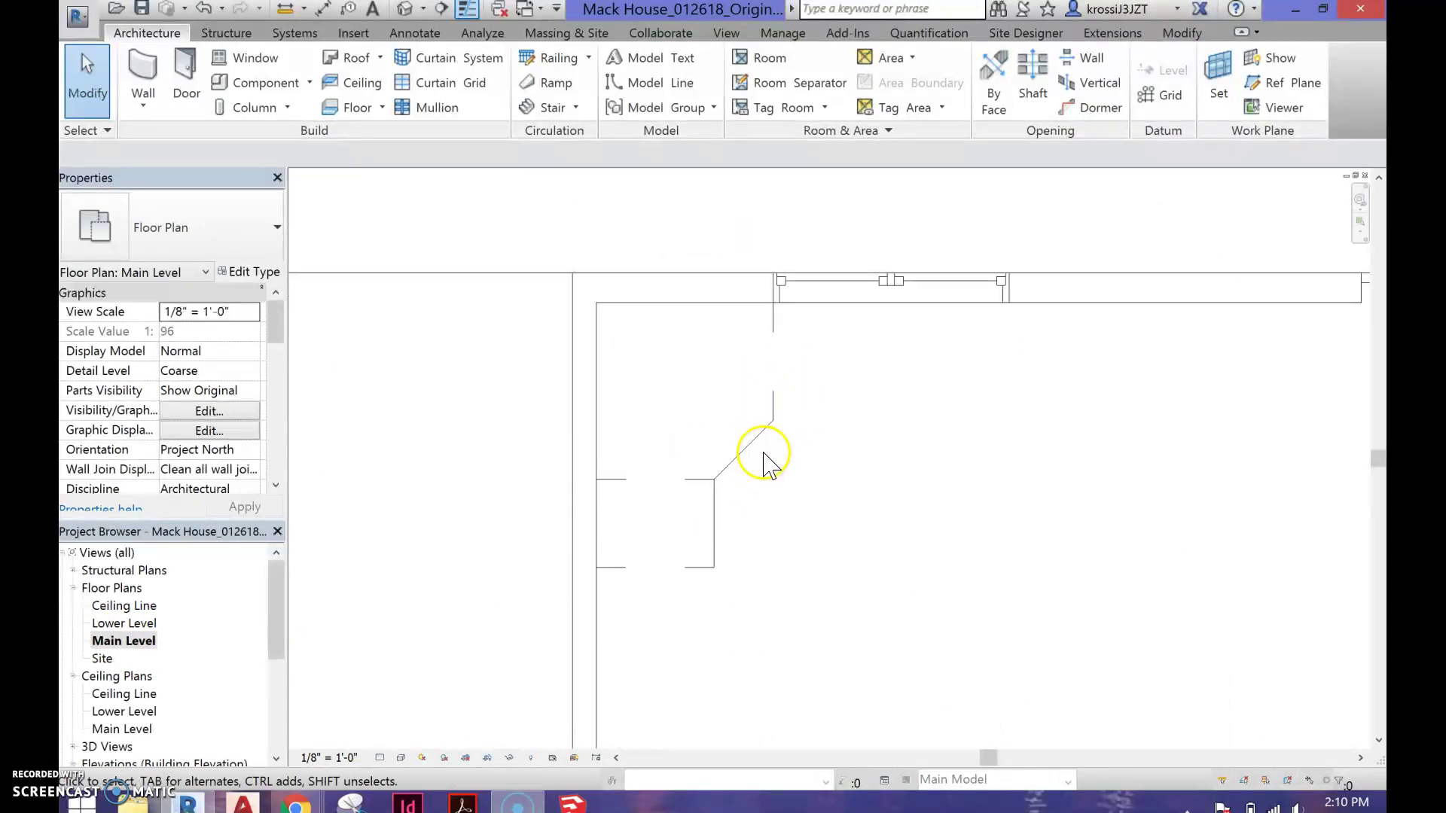
- Turn Thin Lines off and back on to compare how the wall and cabinet edges display at the corner
click(468, 15)
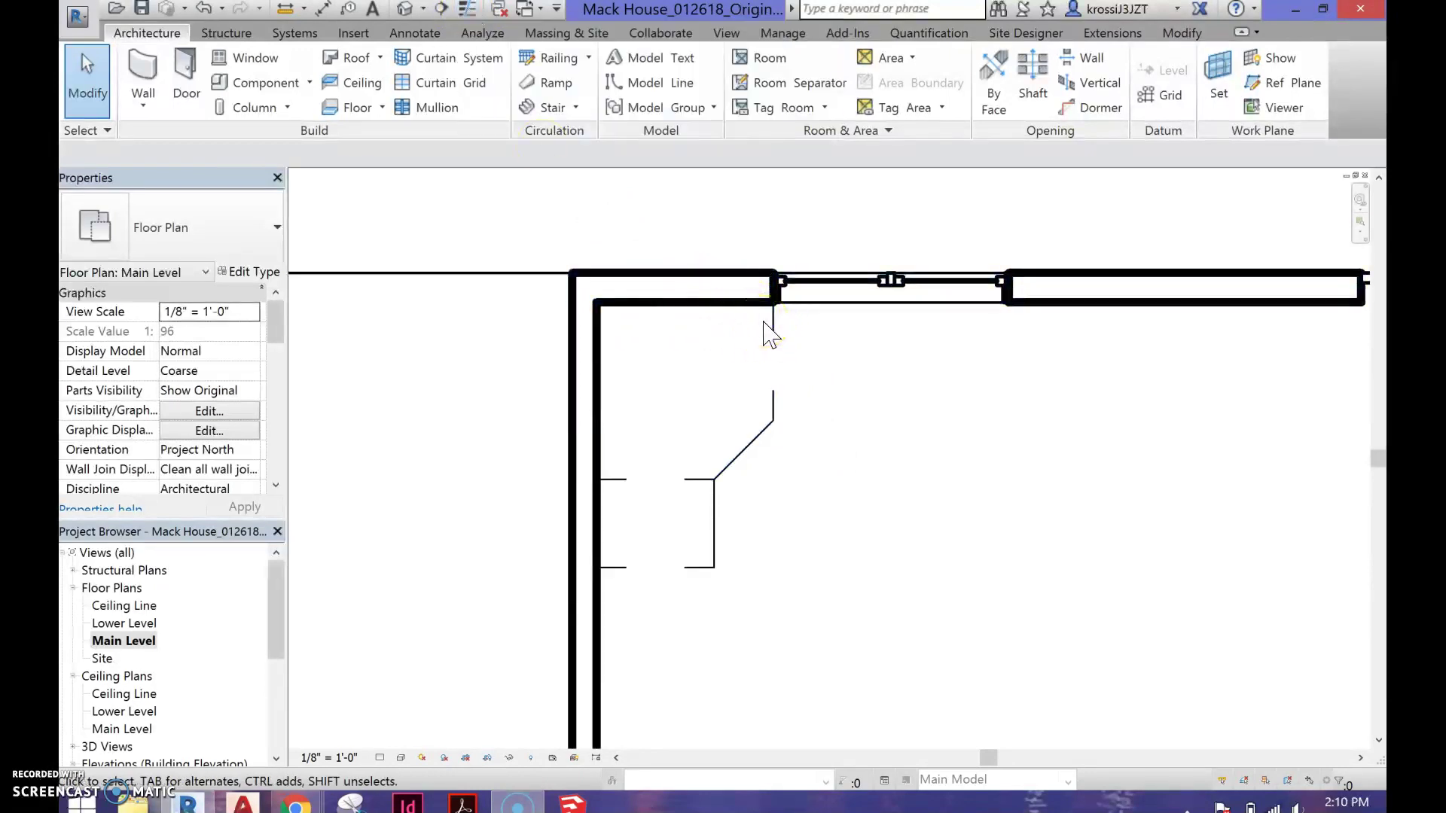
click(467, 11)
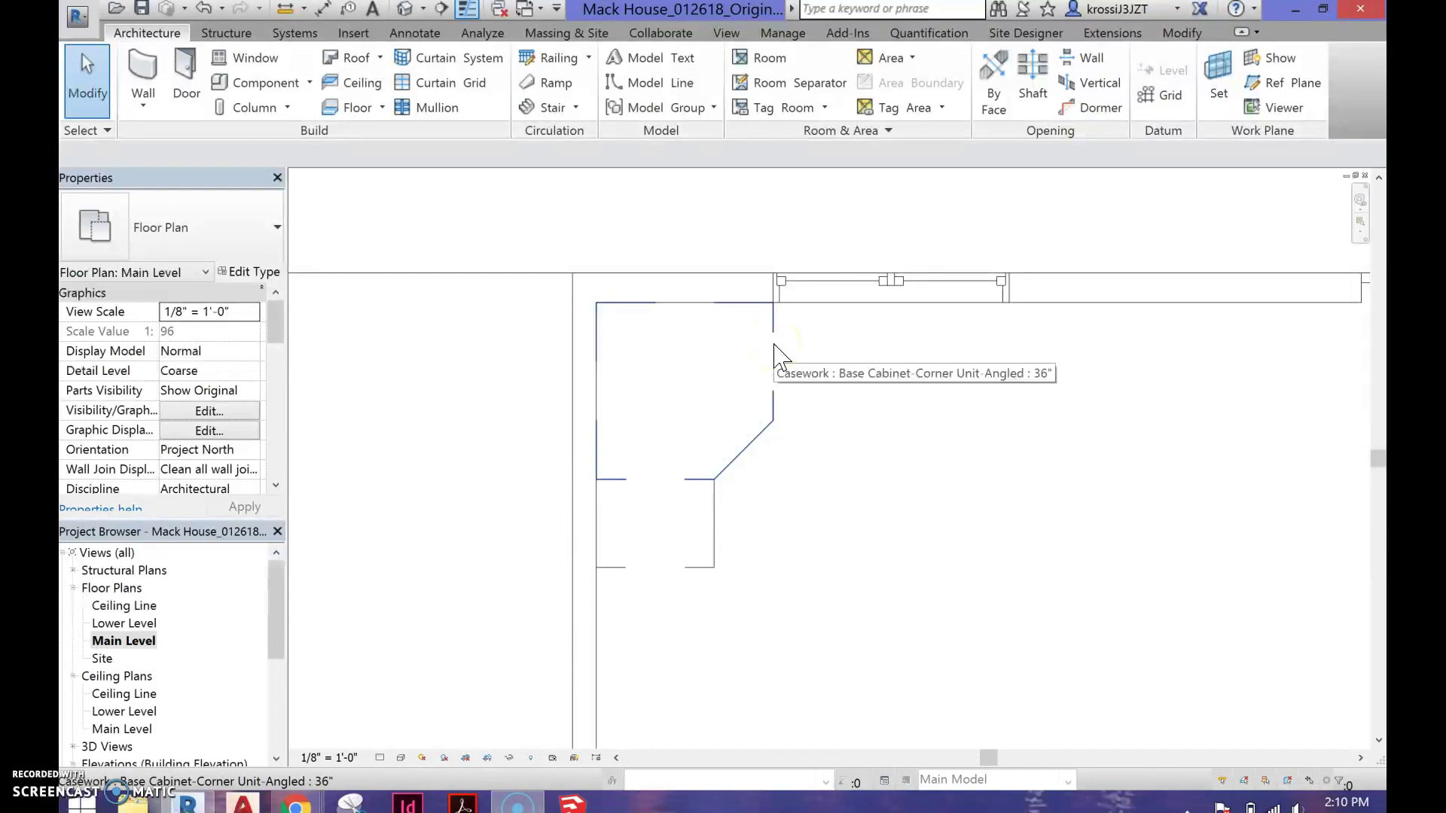
scroll(784, 347, down, 4)
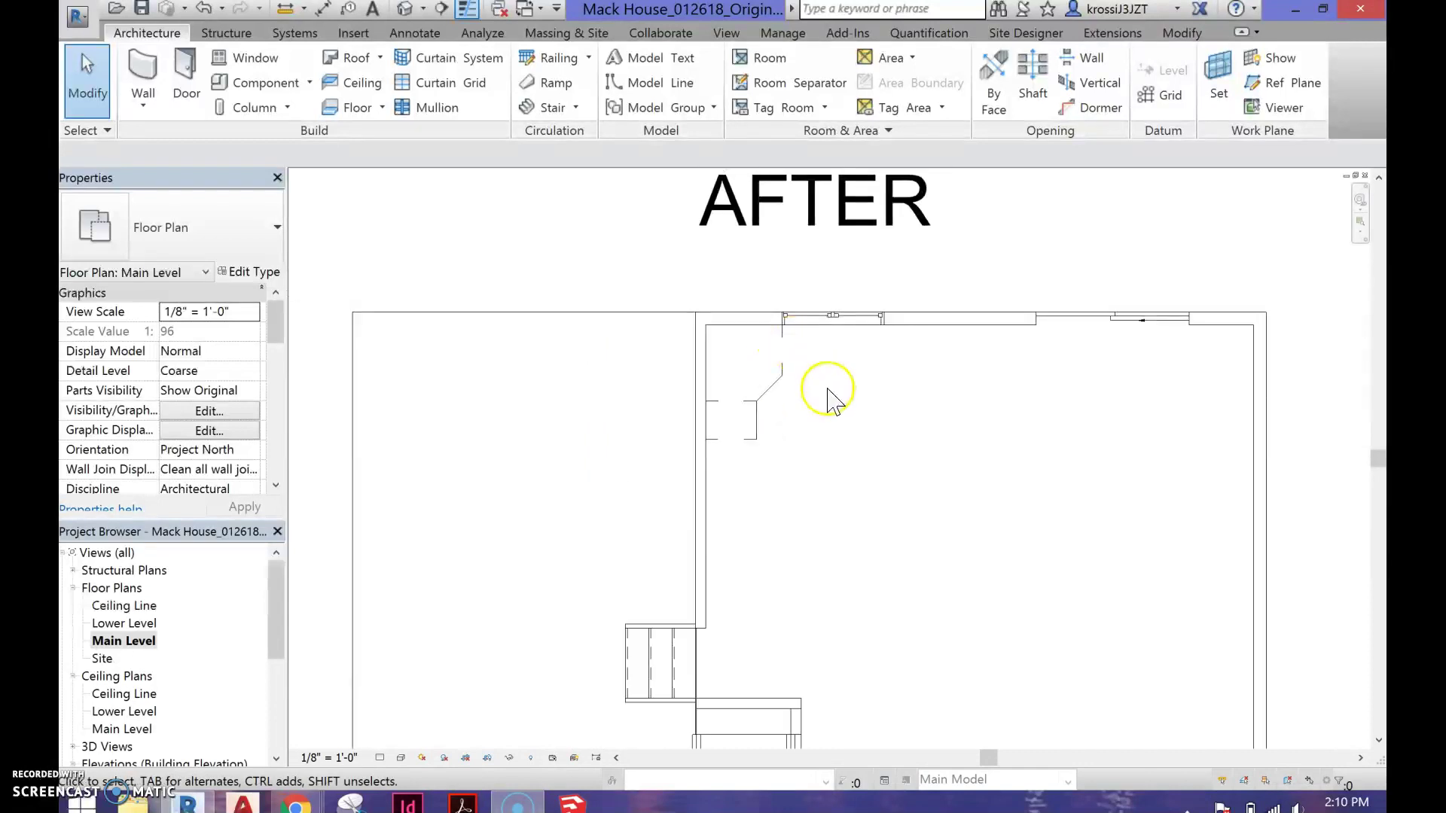
middle_drag(829, 399, 778, 413)
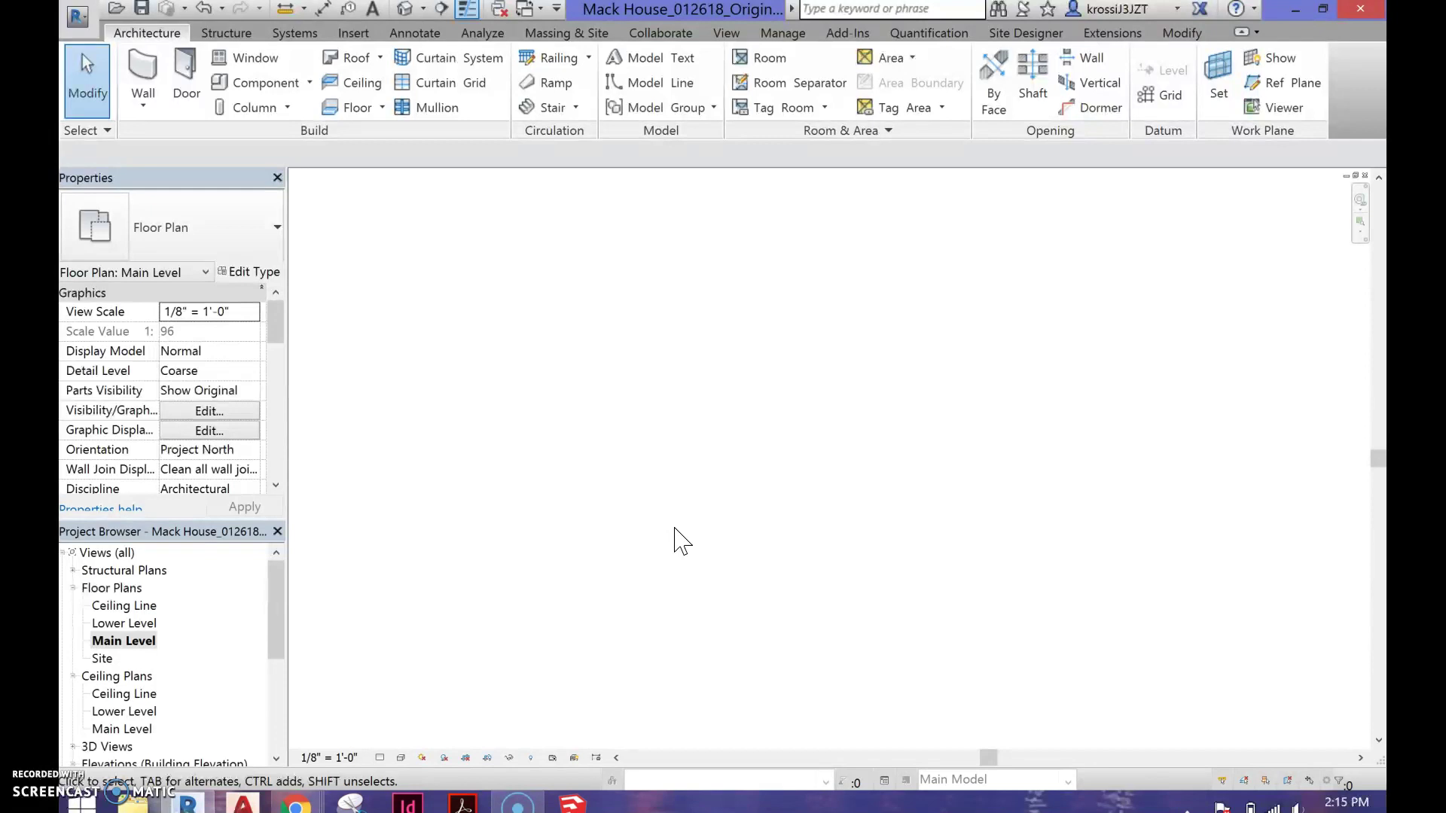
- Switch to the AD_Kitchen Design_Steps PPT presentation in Chrome and highlight the Option C steps and the exterior and interior wall types
mouse_move(295, 802)
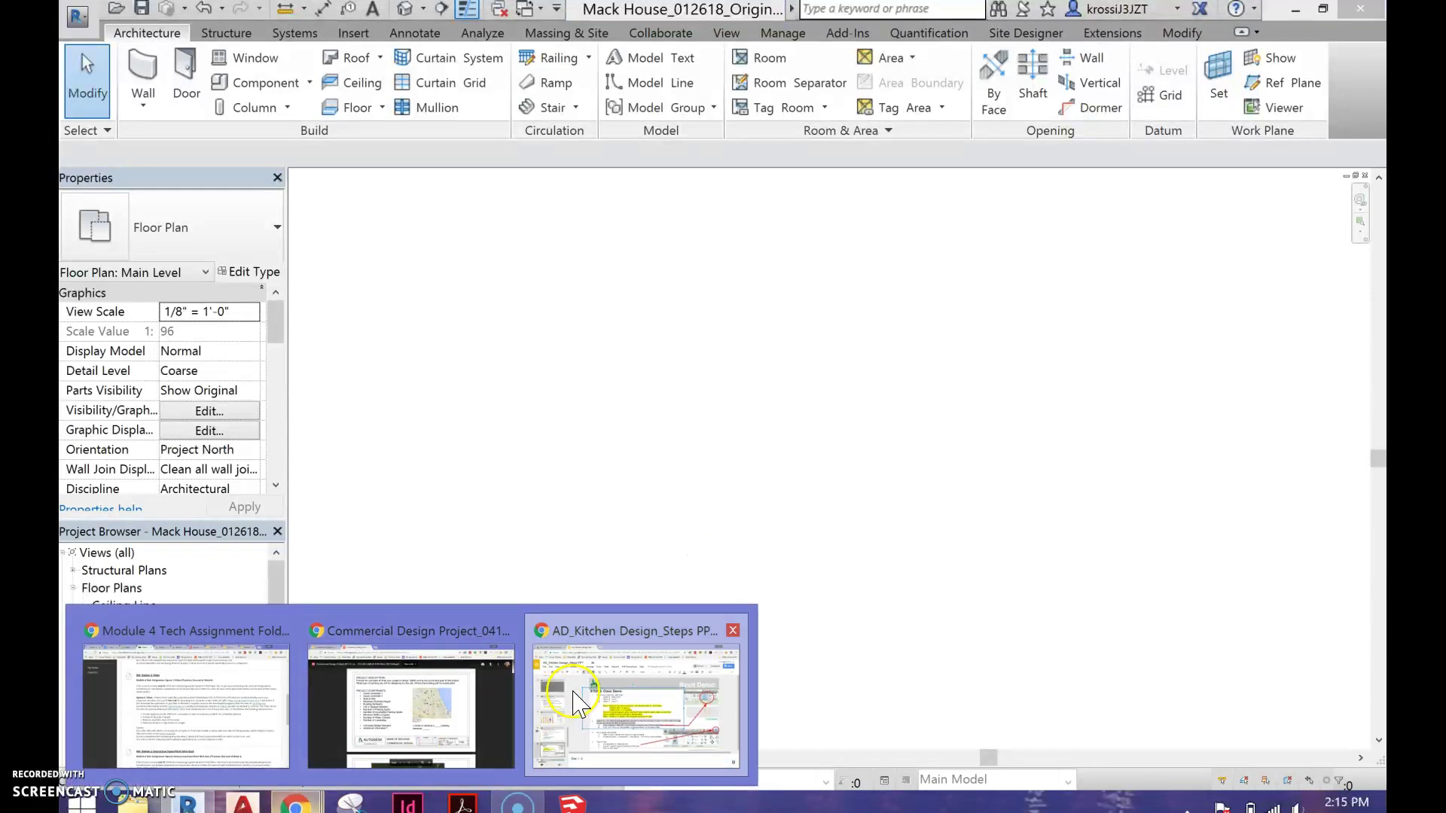
click(640, 693)
click(569, 372)
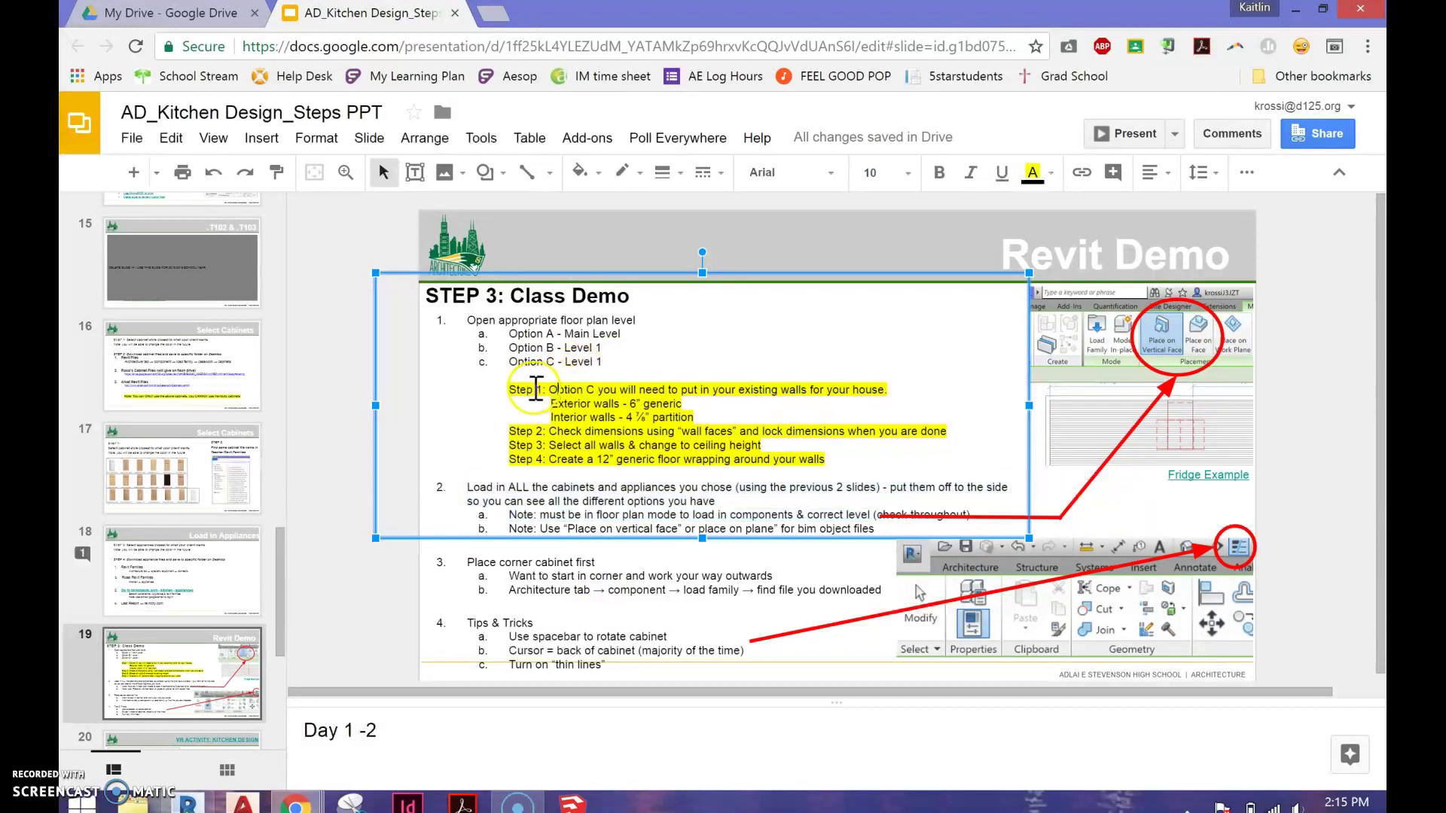
drag(502, 391, 843, 454)
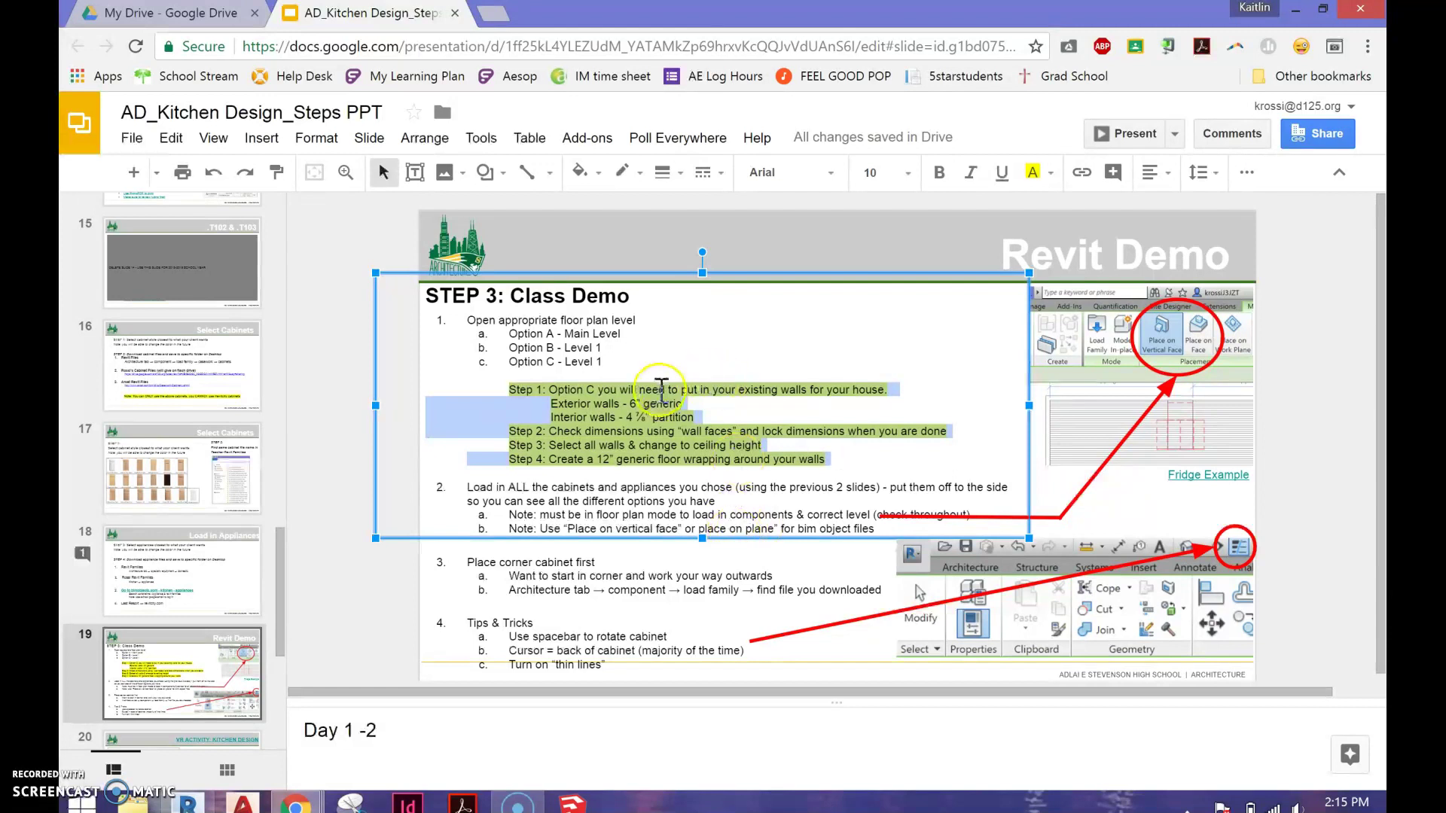
click(691, 410)
drag(555, 398, 711, 419)
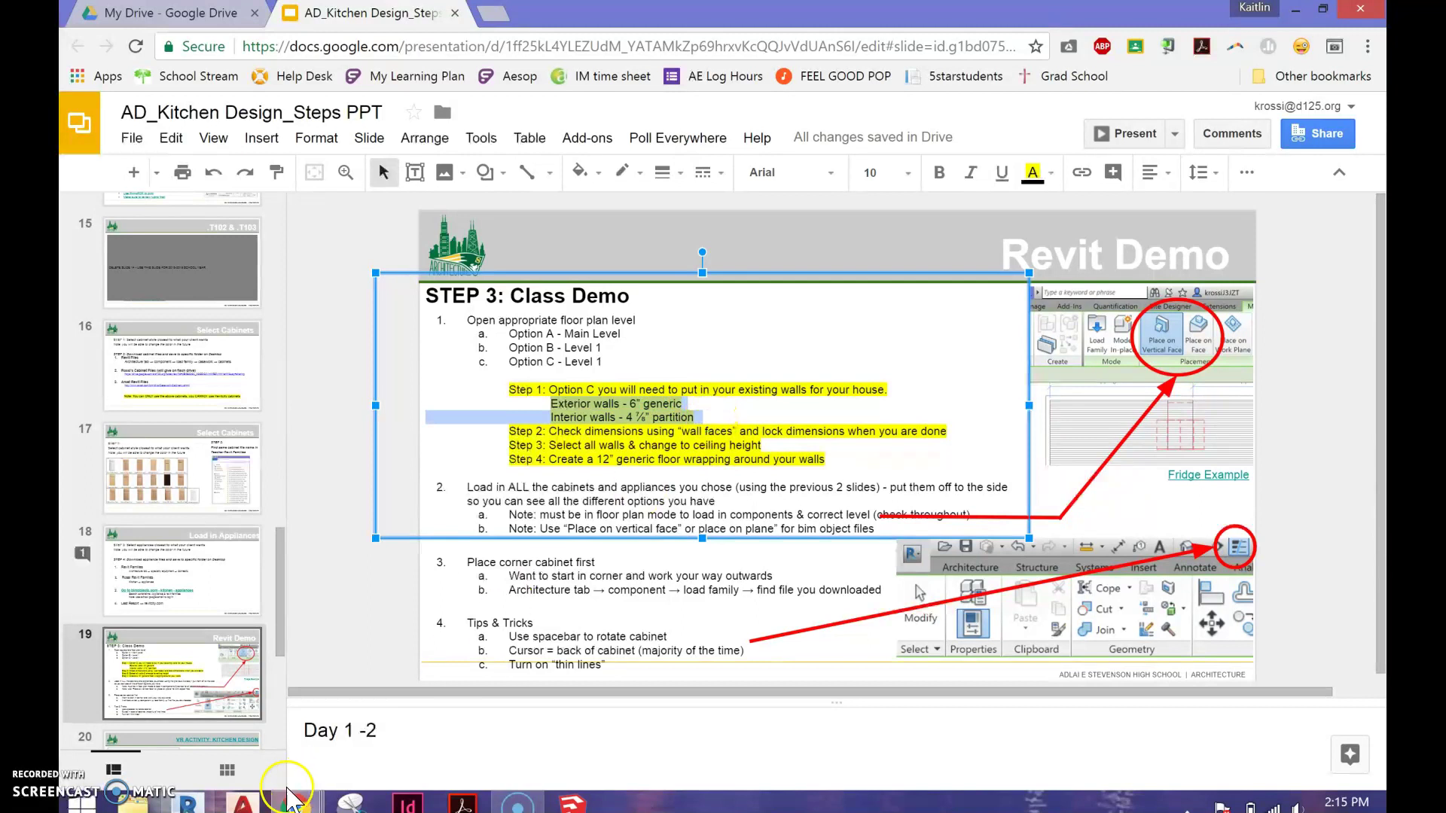
- Switch back to Revit and draw a 20' horizontal wall of type Generic - 6" in an empty area of the Main Level plan
click(186, 804)
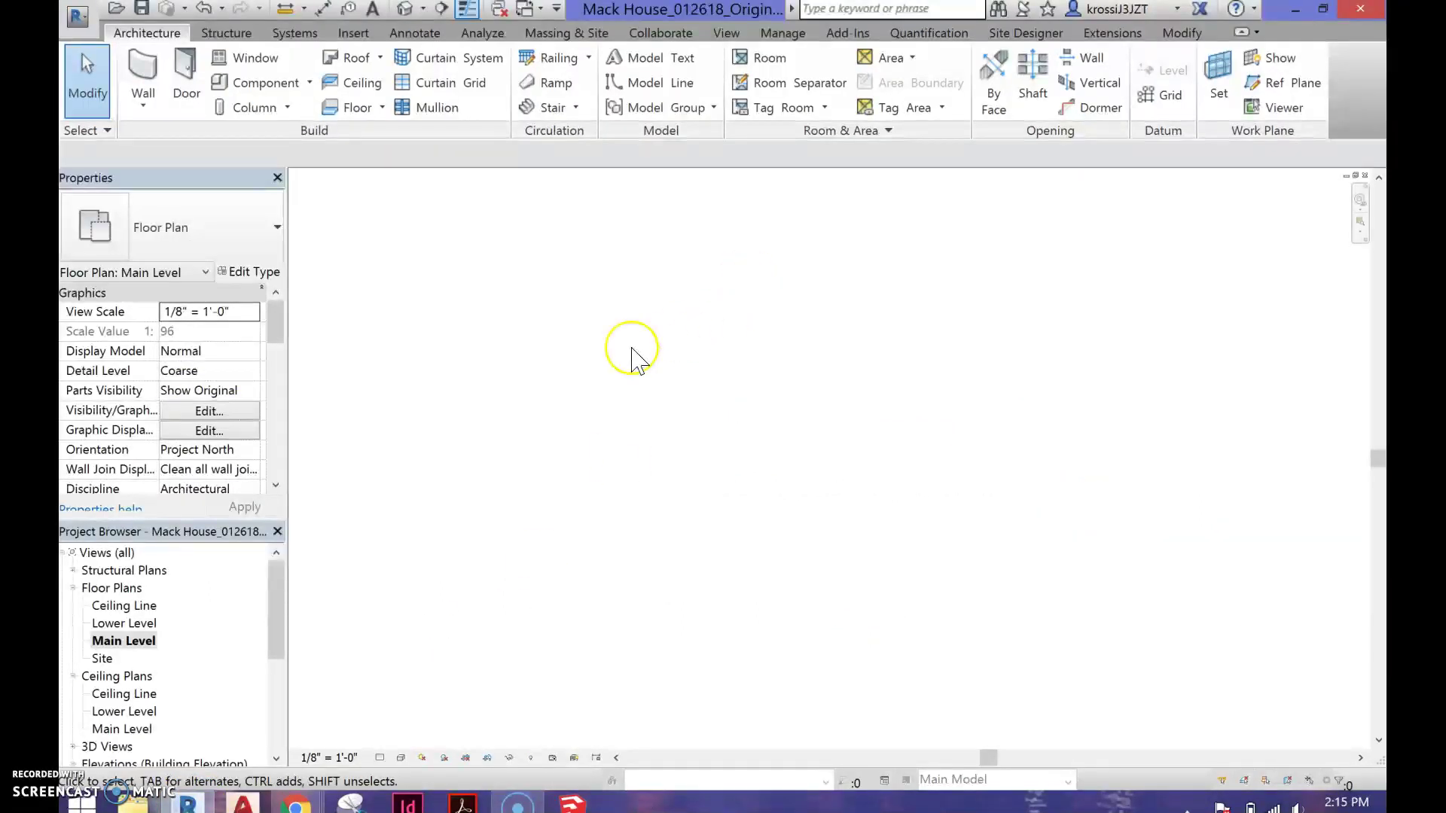
click(130, 70)
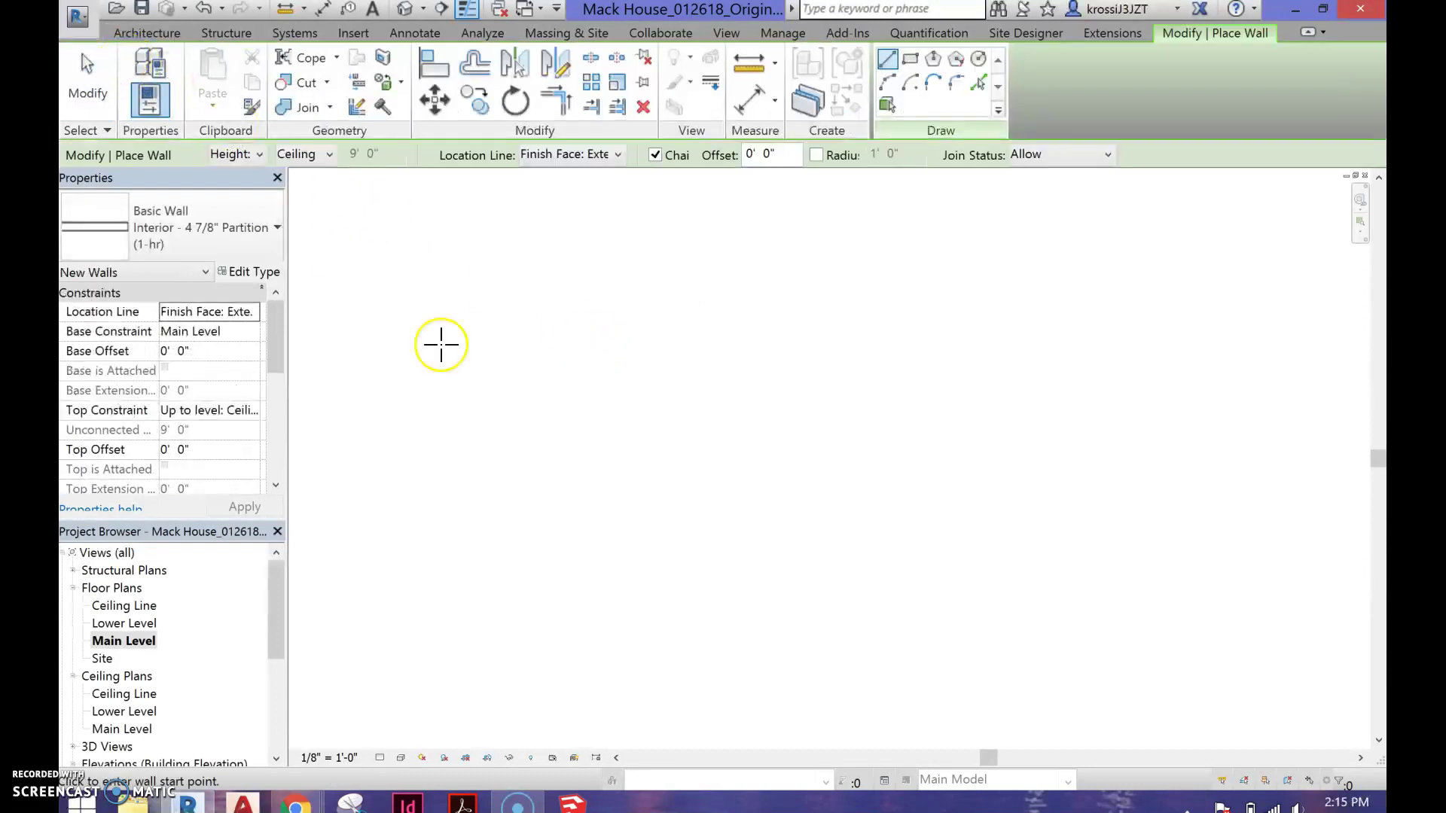
click(276, 228)
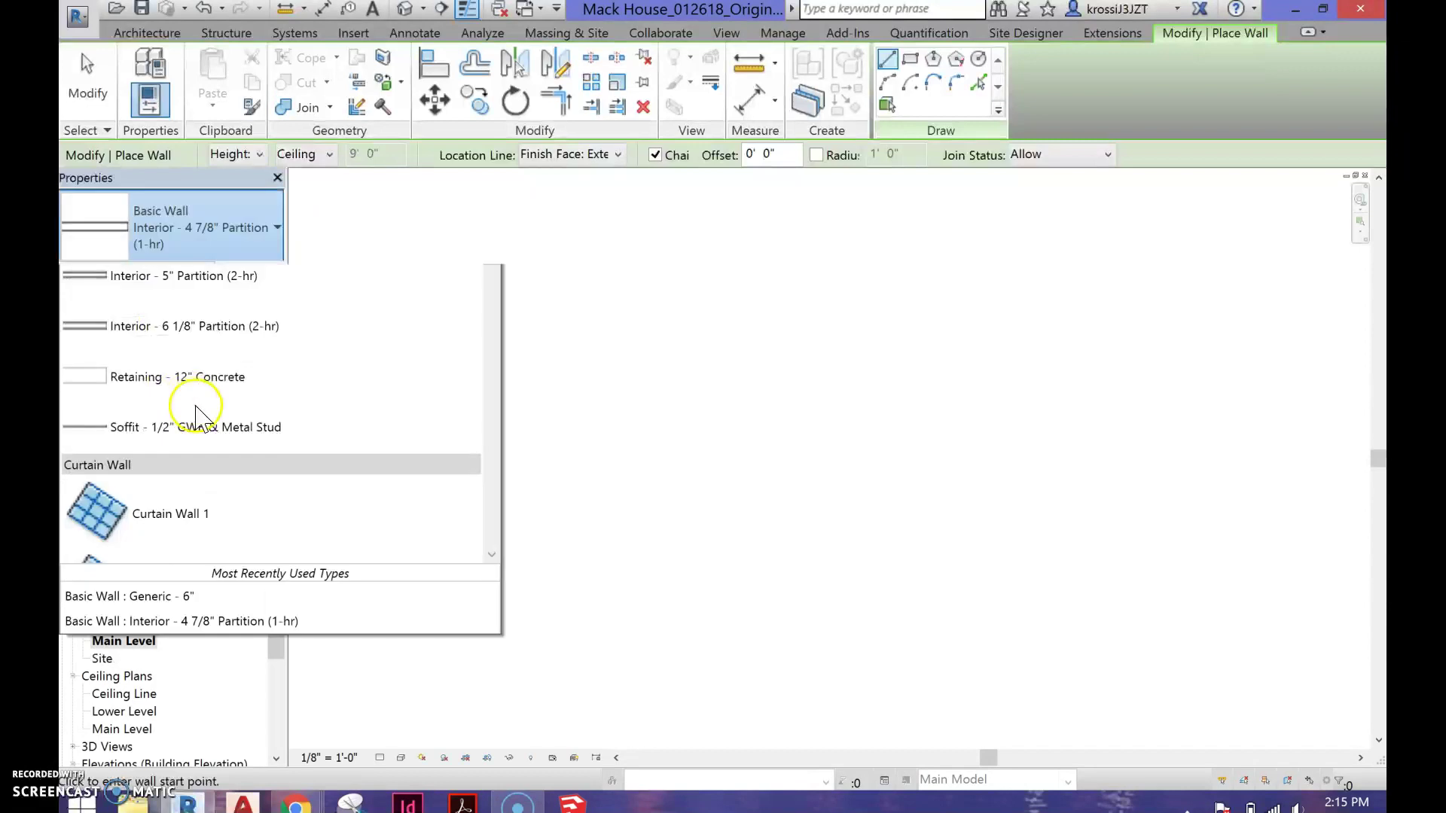
scroll(185, 482, up, 4)
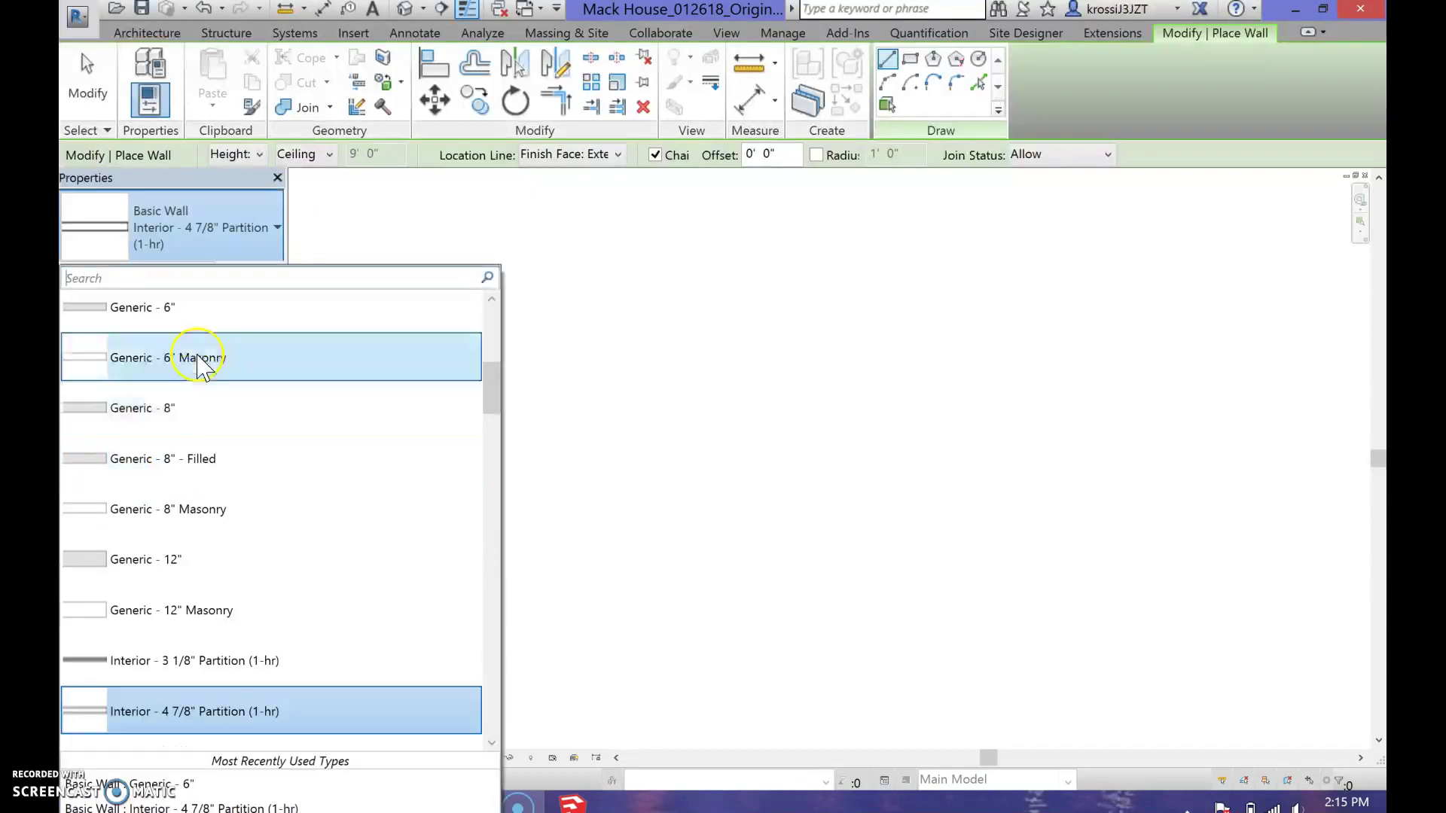
click(185, 320)
click(539, 402)
scroll(671, 405, up, 3)
middle_drag(649, 407, 913, 427)
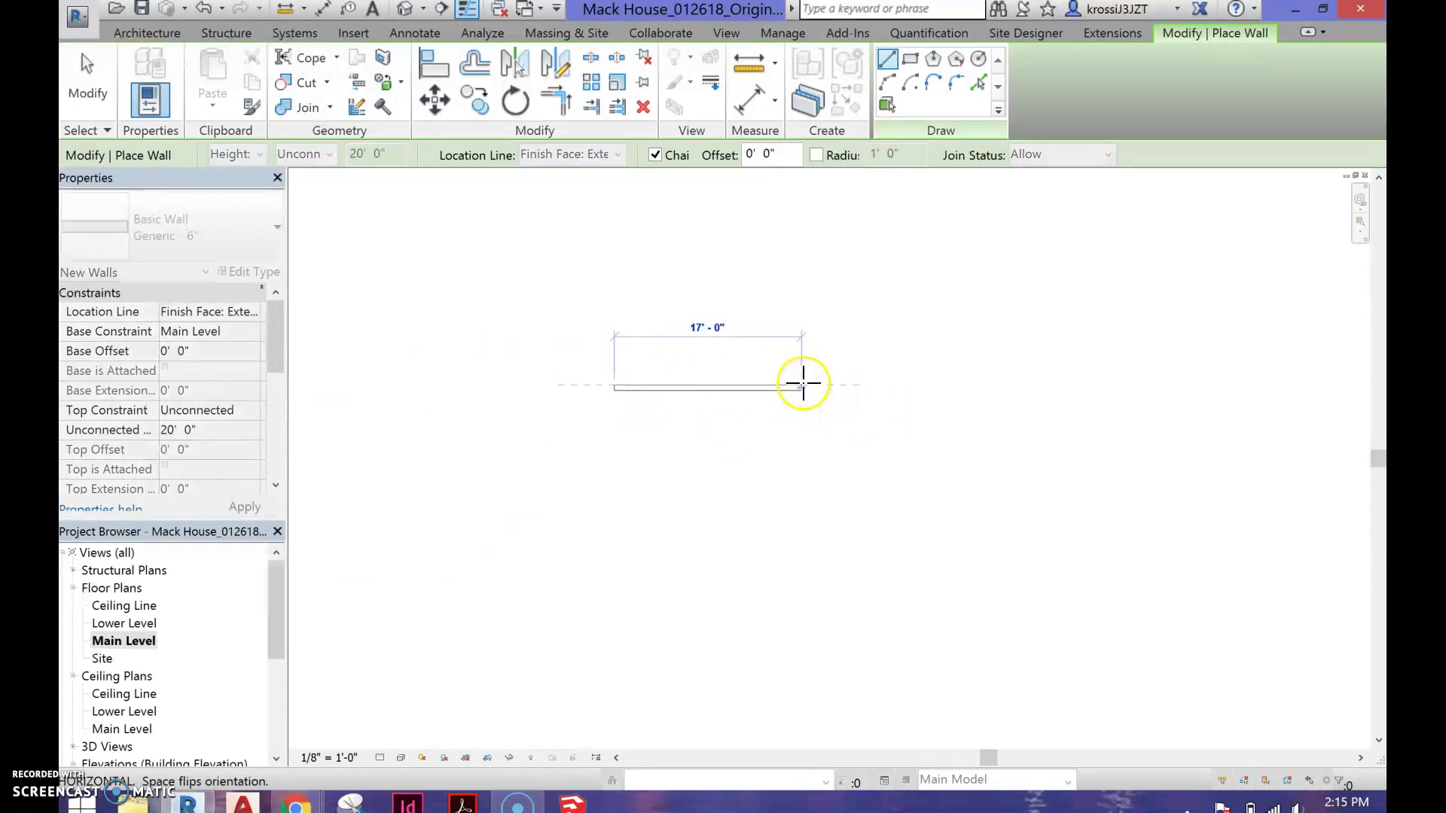
text(20)
key(Return)
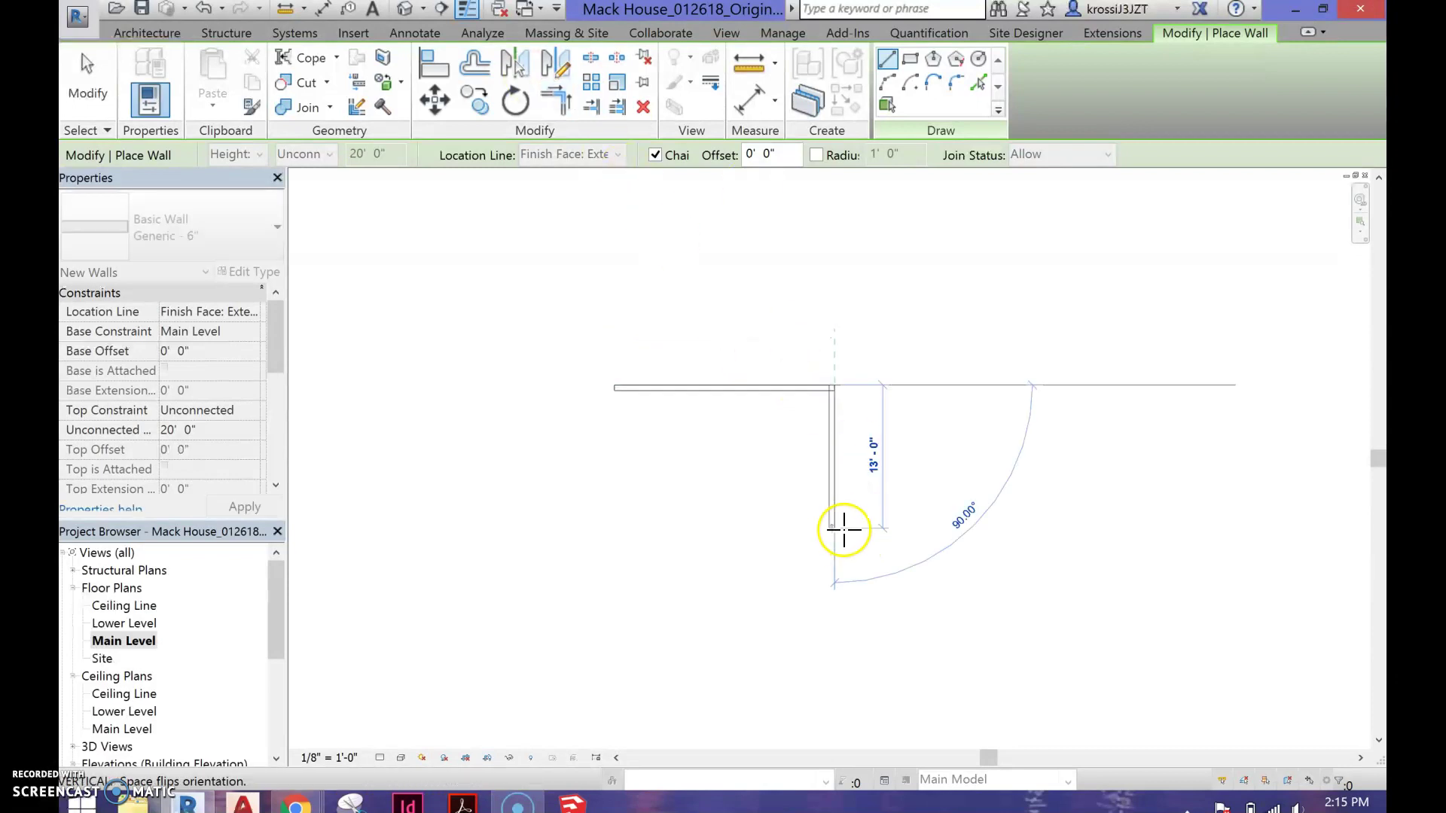
- Continue the Generic - 6" chain with a wall straight down and a 20' wall back to the left, leaving the left side open
click(834, 548)
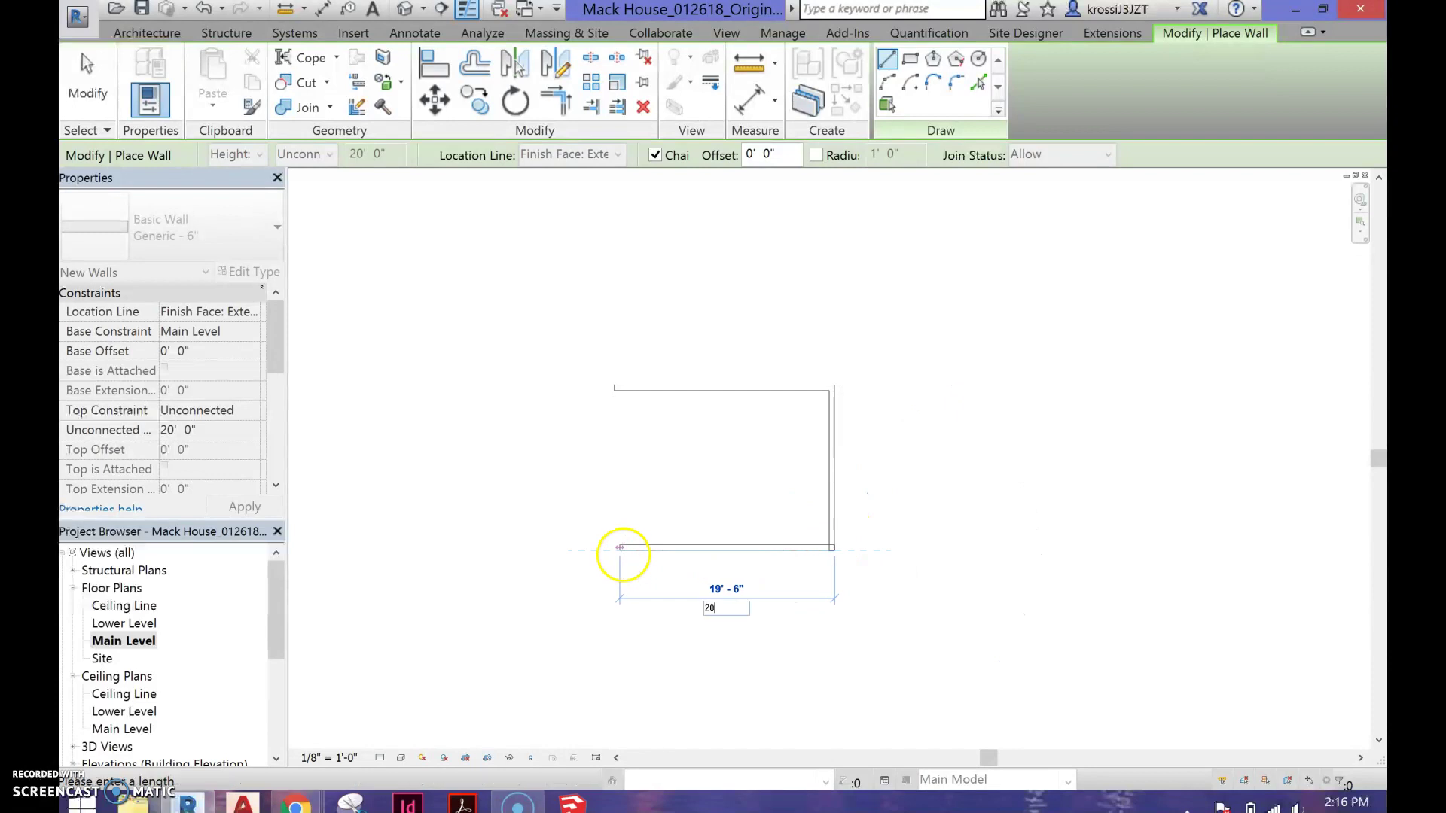
click(623, 555)
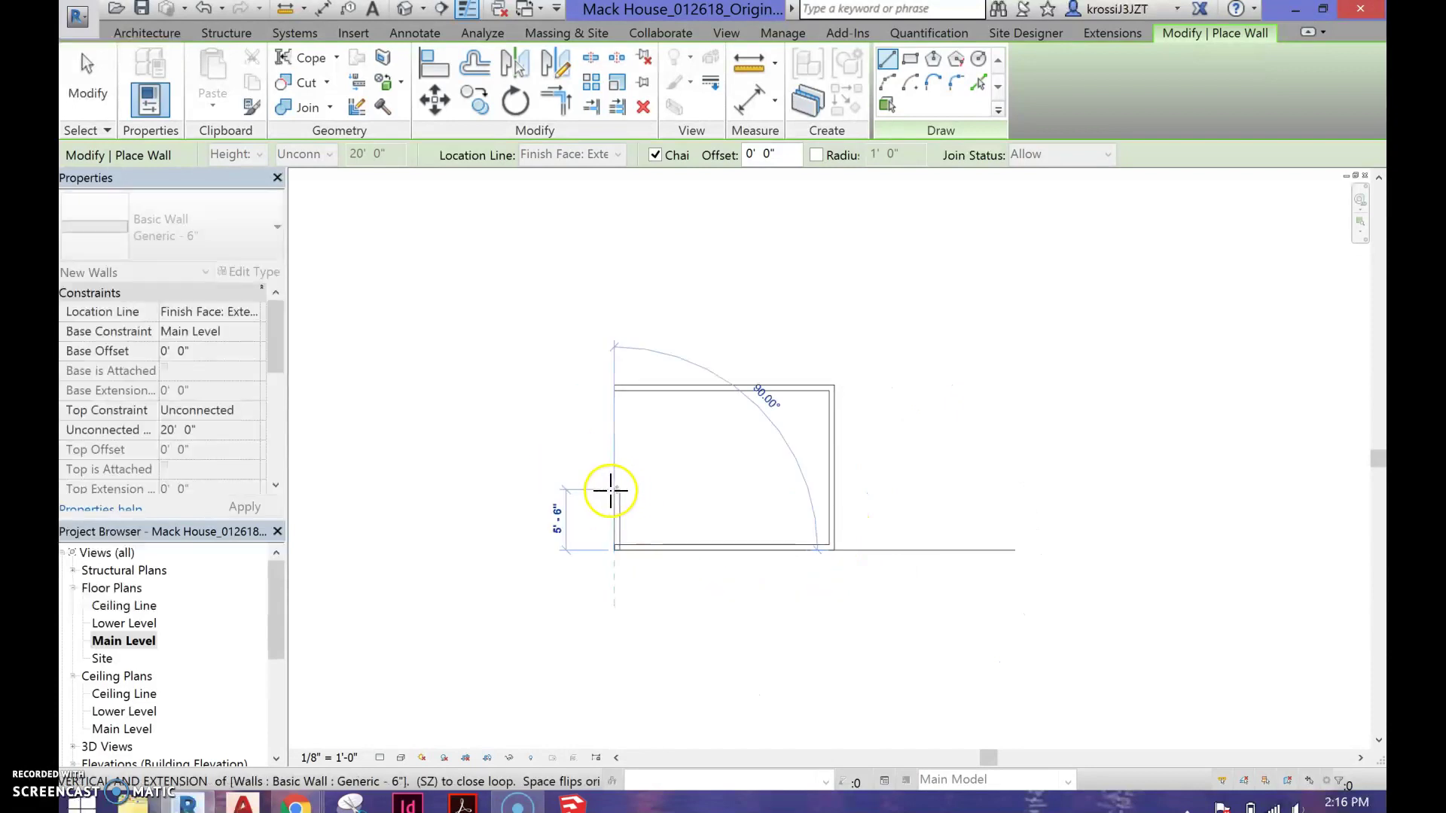
key(Escape)
key(Escape)
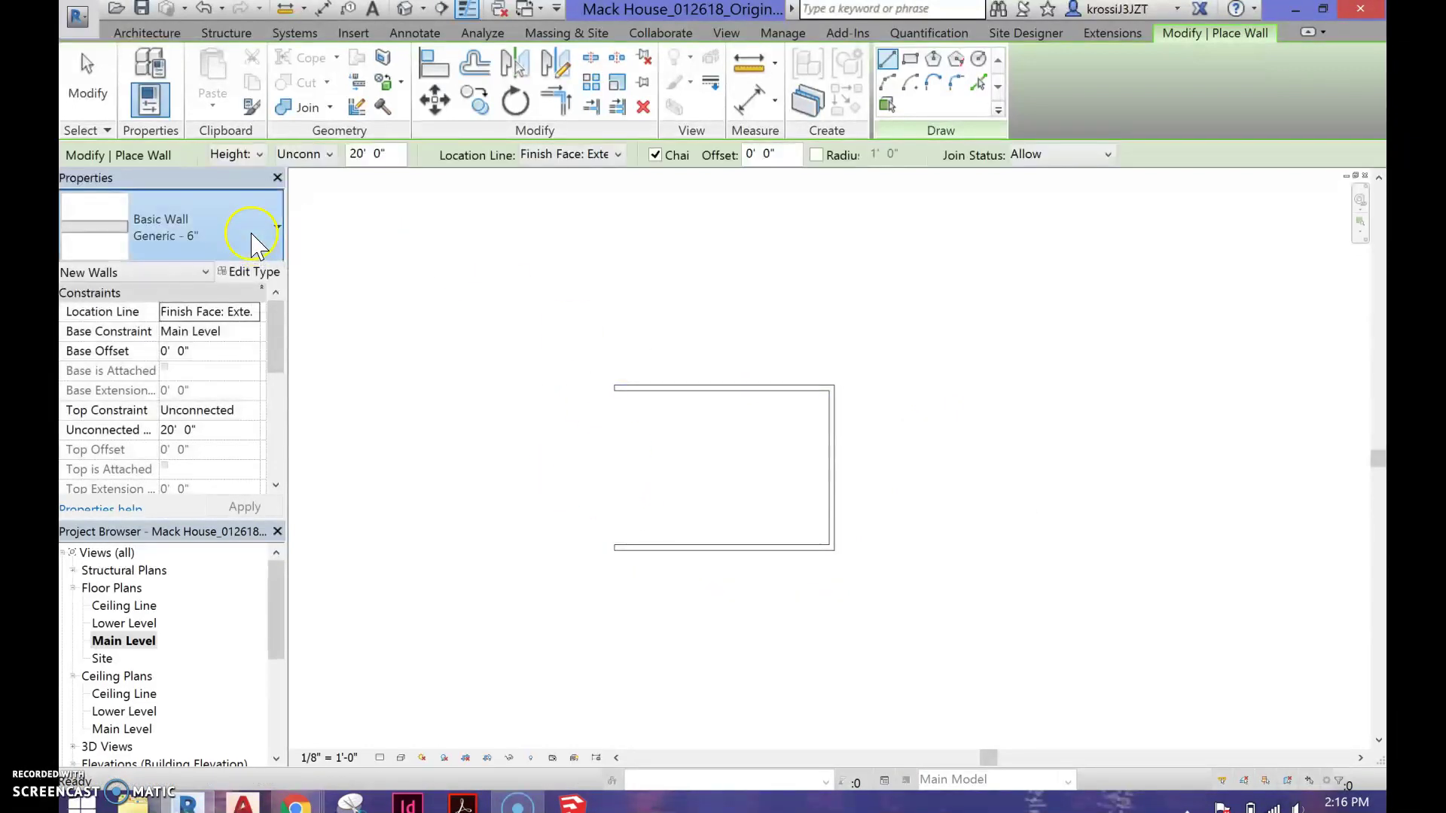
- Draw a 10' Interior - 4 7/8" Partition (1-hr) wall upward from the left end of the lower exterior wall
click(256, 239)
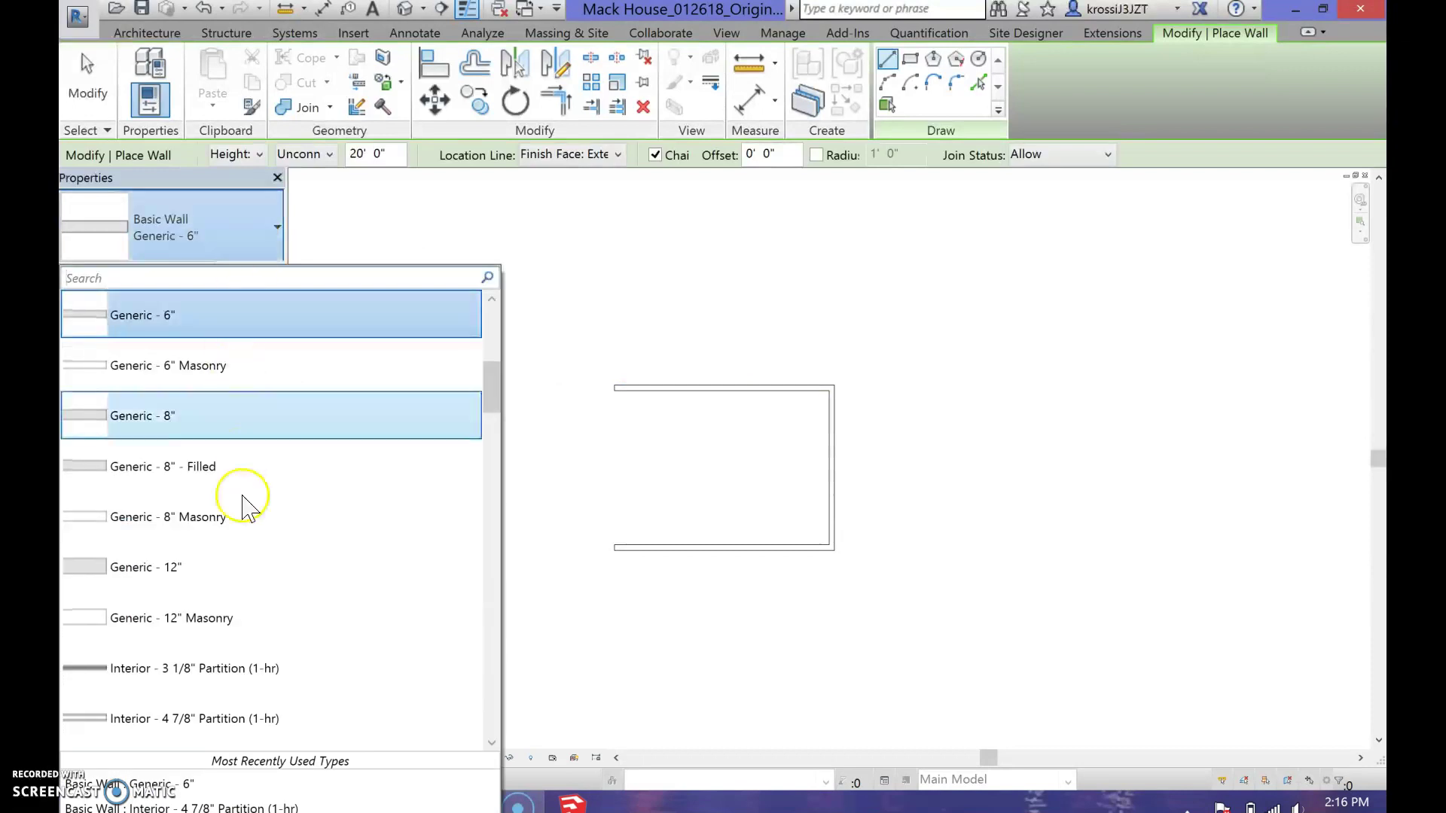
click(241, 717)
click(613, 549)
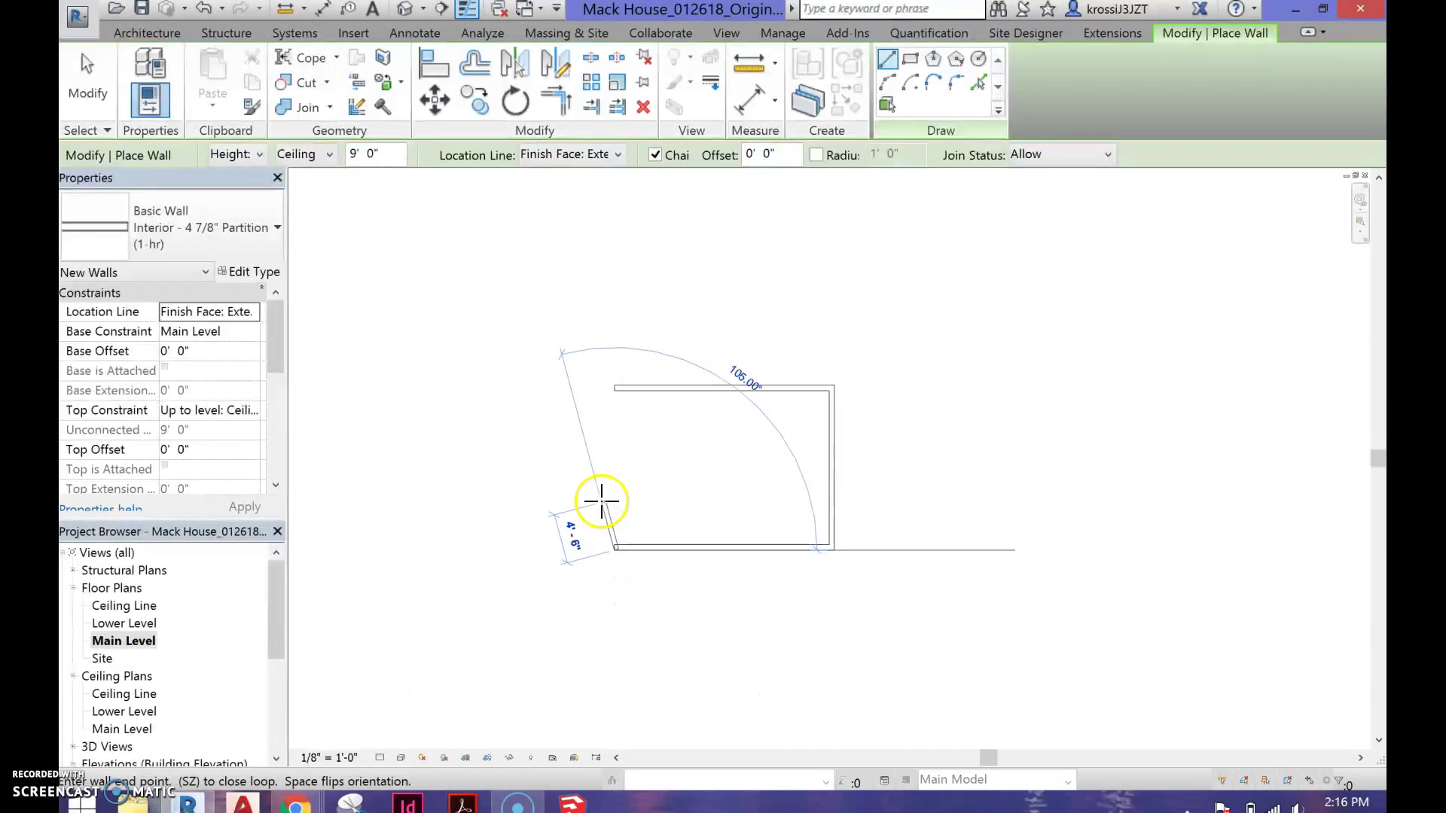
click(611, 498)
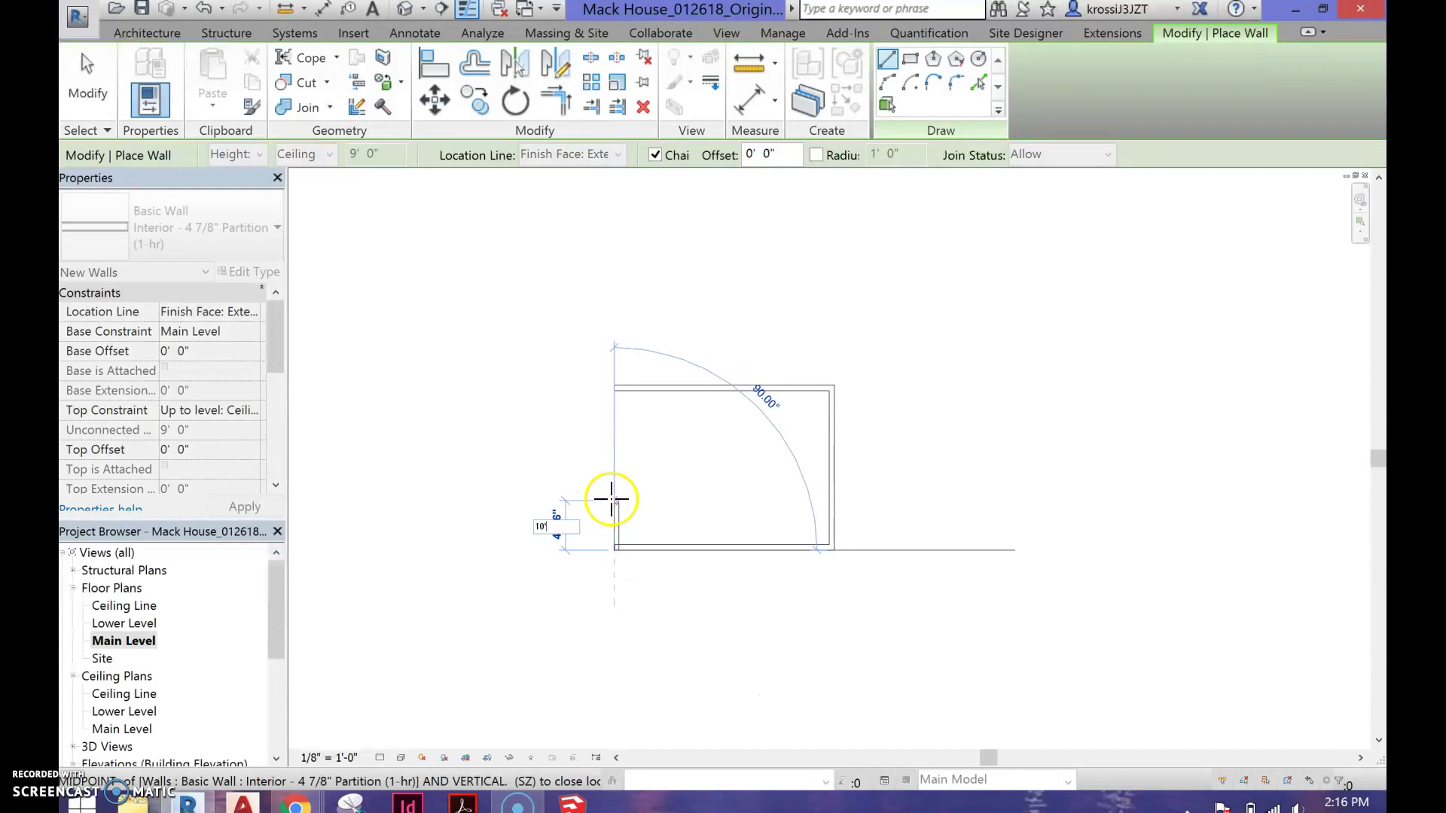
key(Escape)
key(Escape)
scroll(716, 482, up, 3)
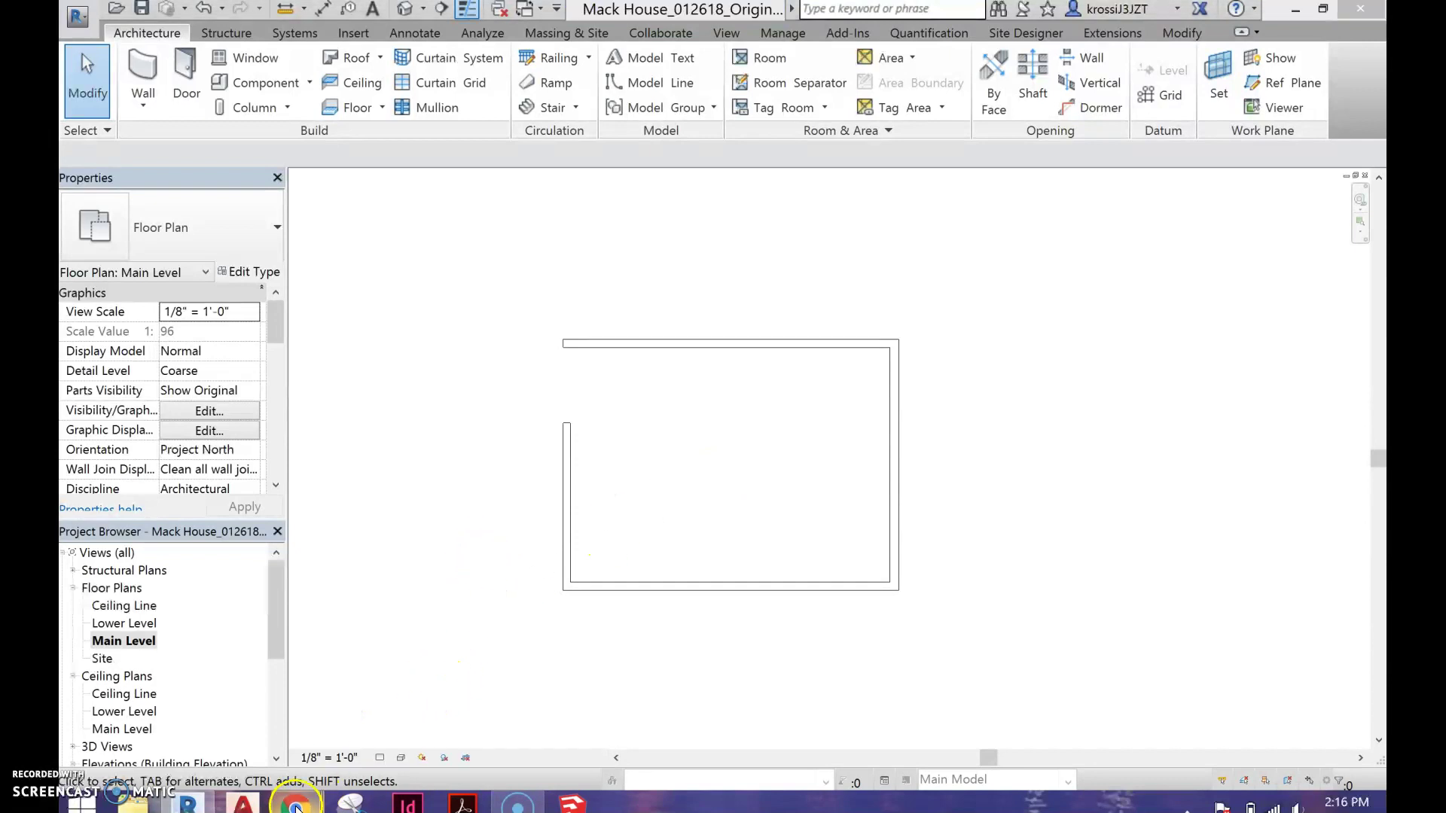
- Switch to the Chrome presentation and highlight Step 2 about checking dimensions using wall faces and locking them
mouse_move(295, 804)
click(605, 687)
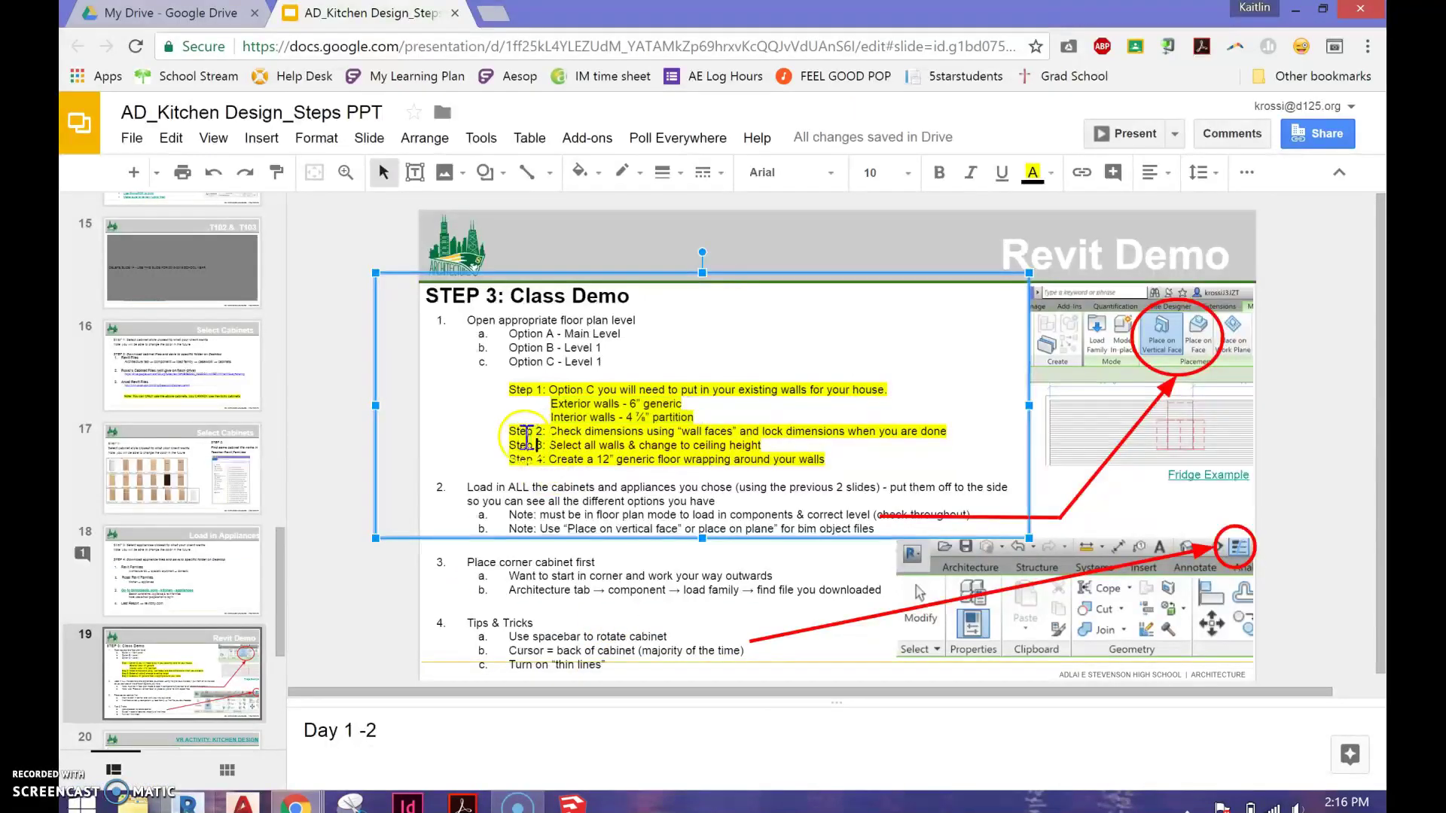
drag(507, 431, 970, 438)
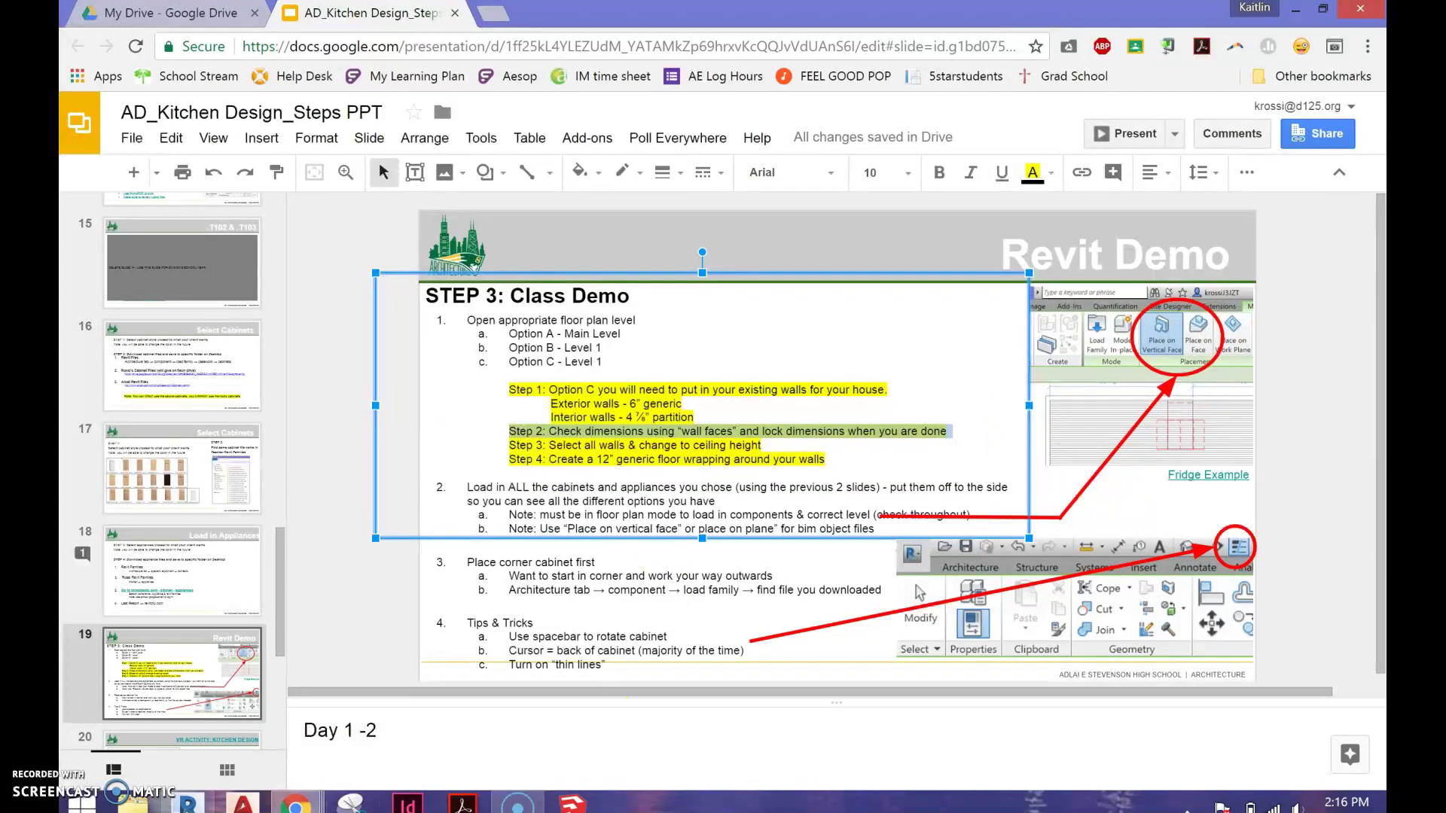
- Switch back to Revit and place an aligned dimension using wall faces from the upper wall's open end to the right wall's inside face
key(alt+Tab)
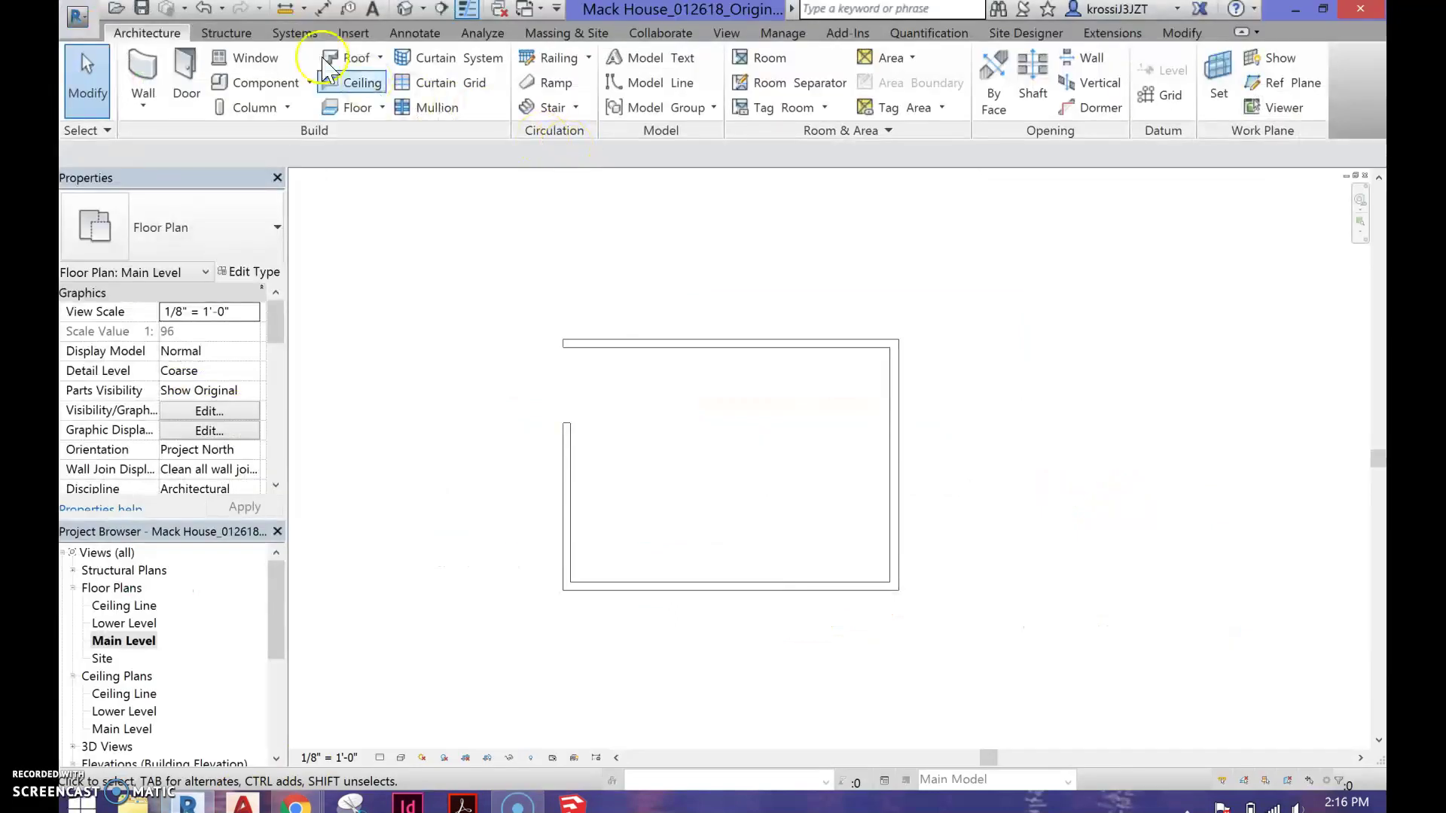
click(323, 10)
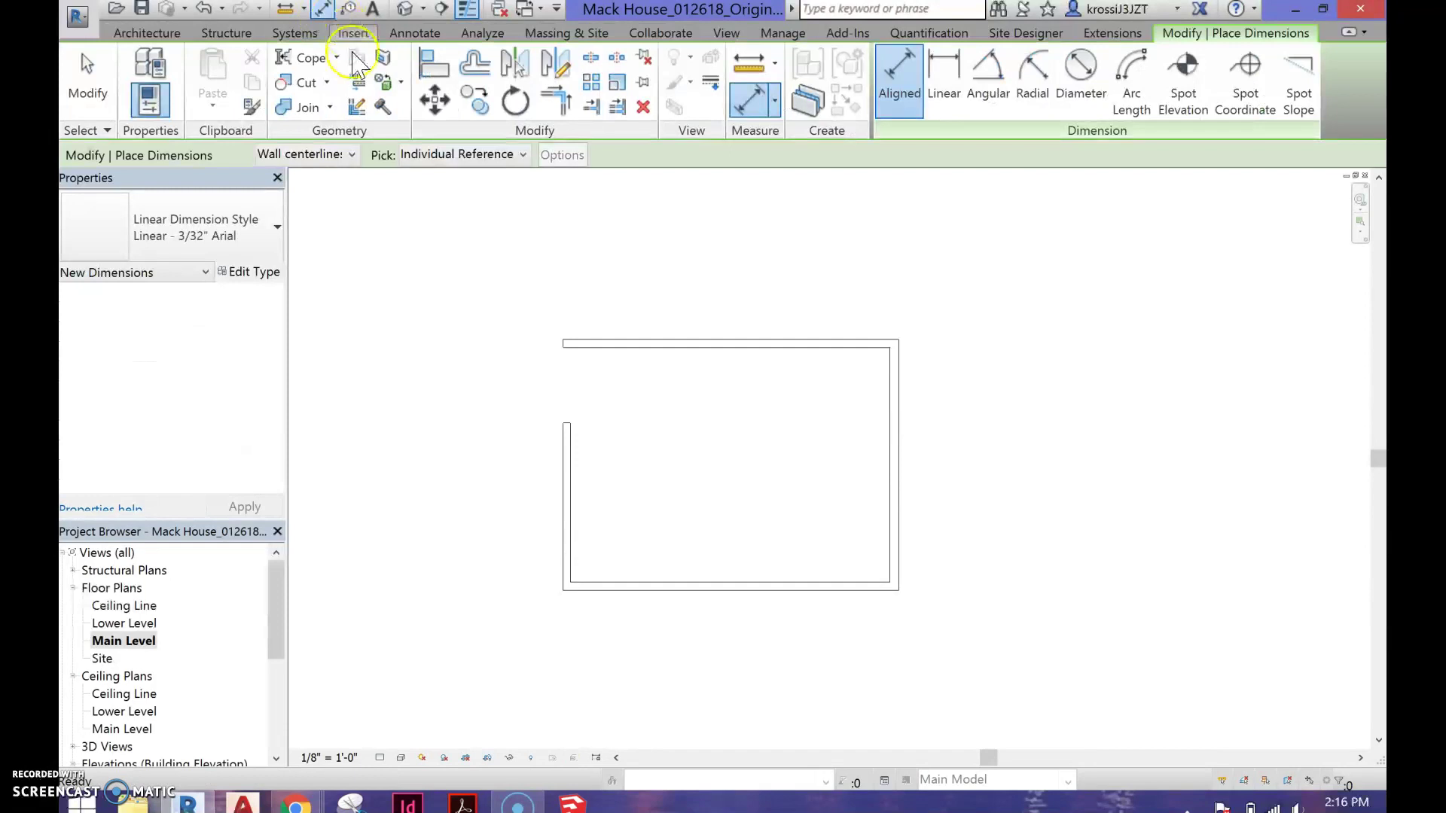
click(349, 156)
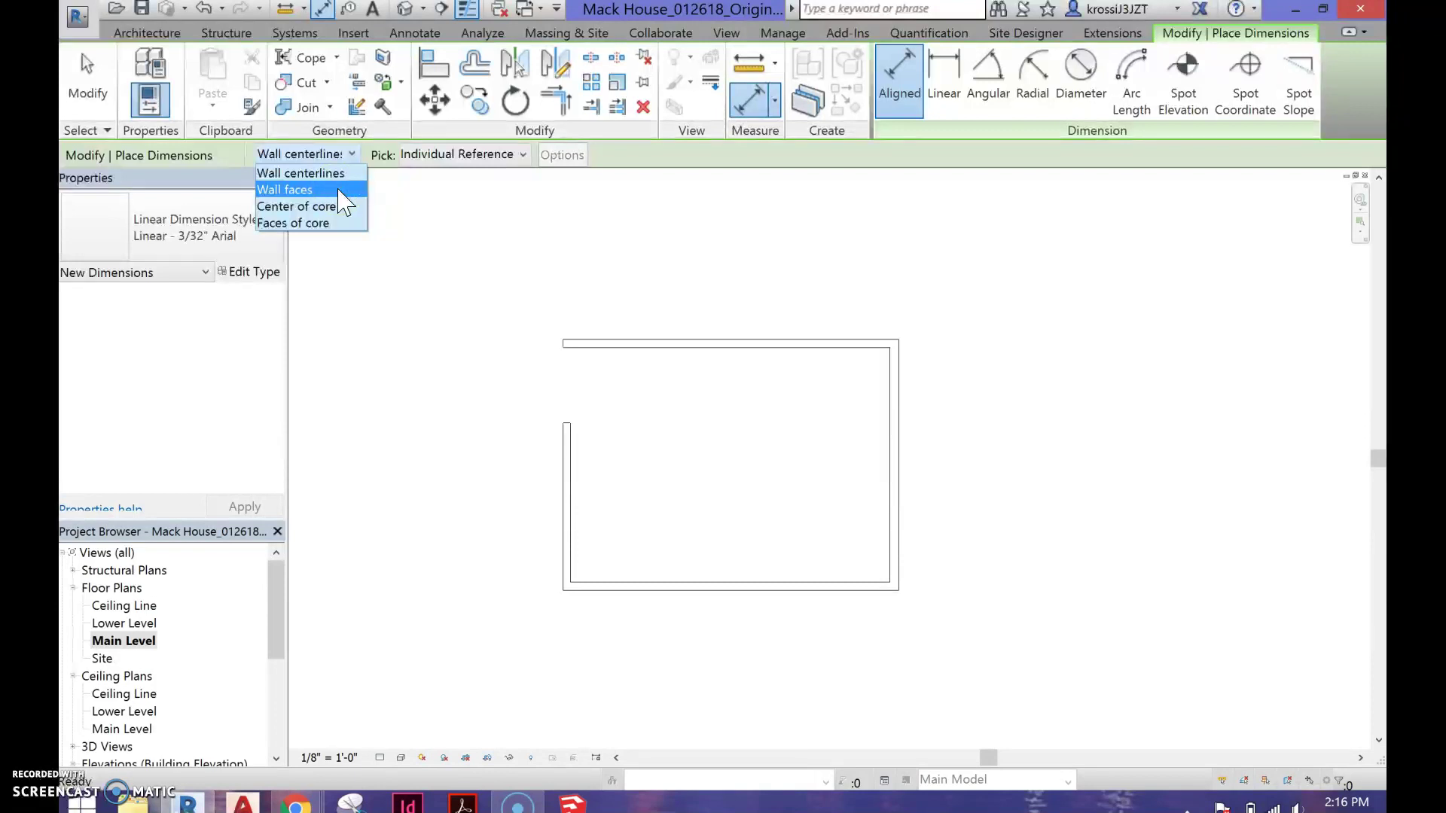
click(339, 190)
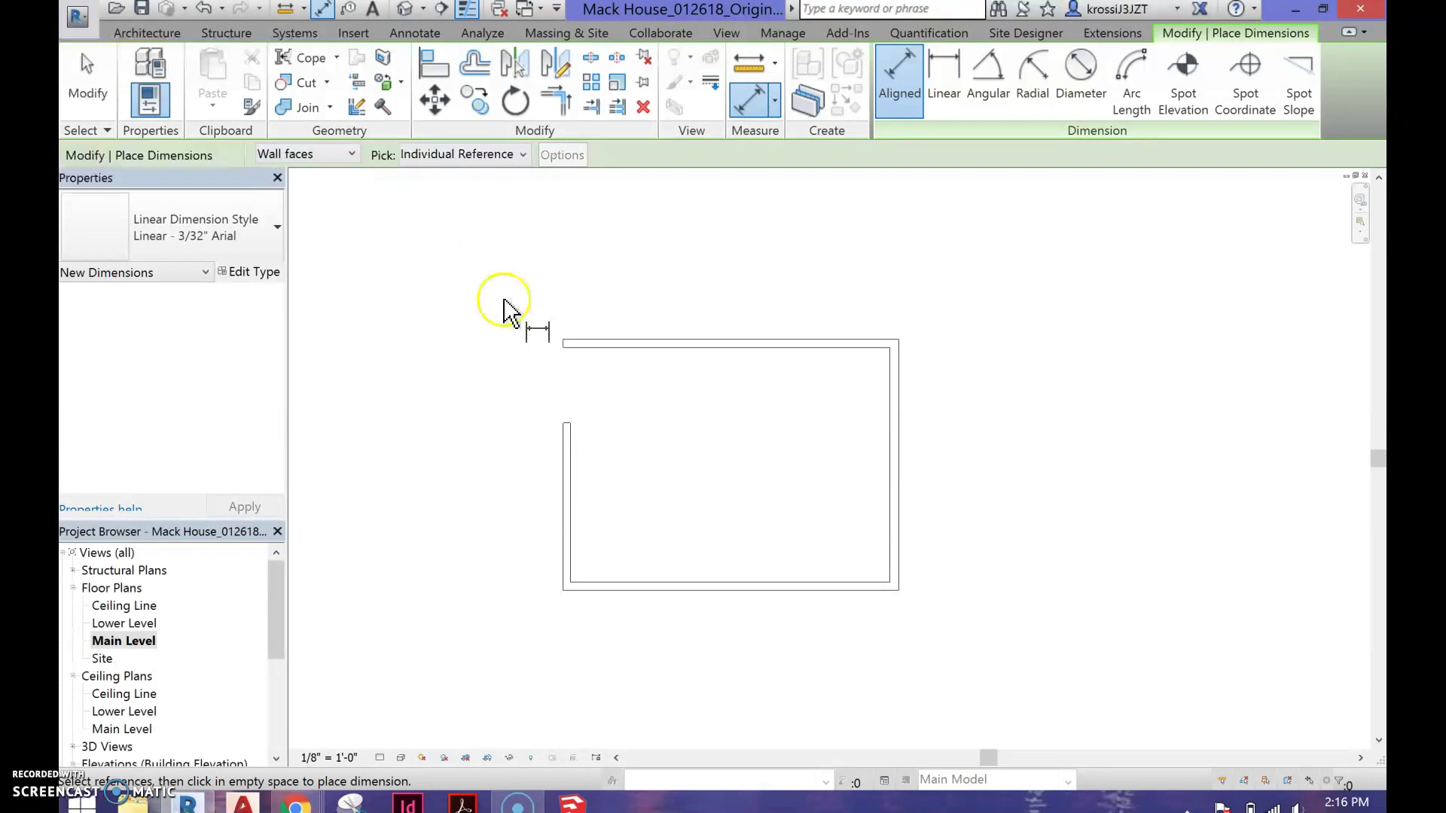
click(576, 348)
click(889, 391)
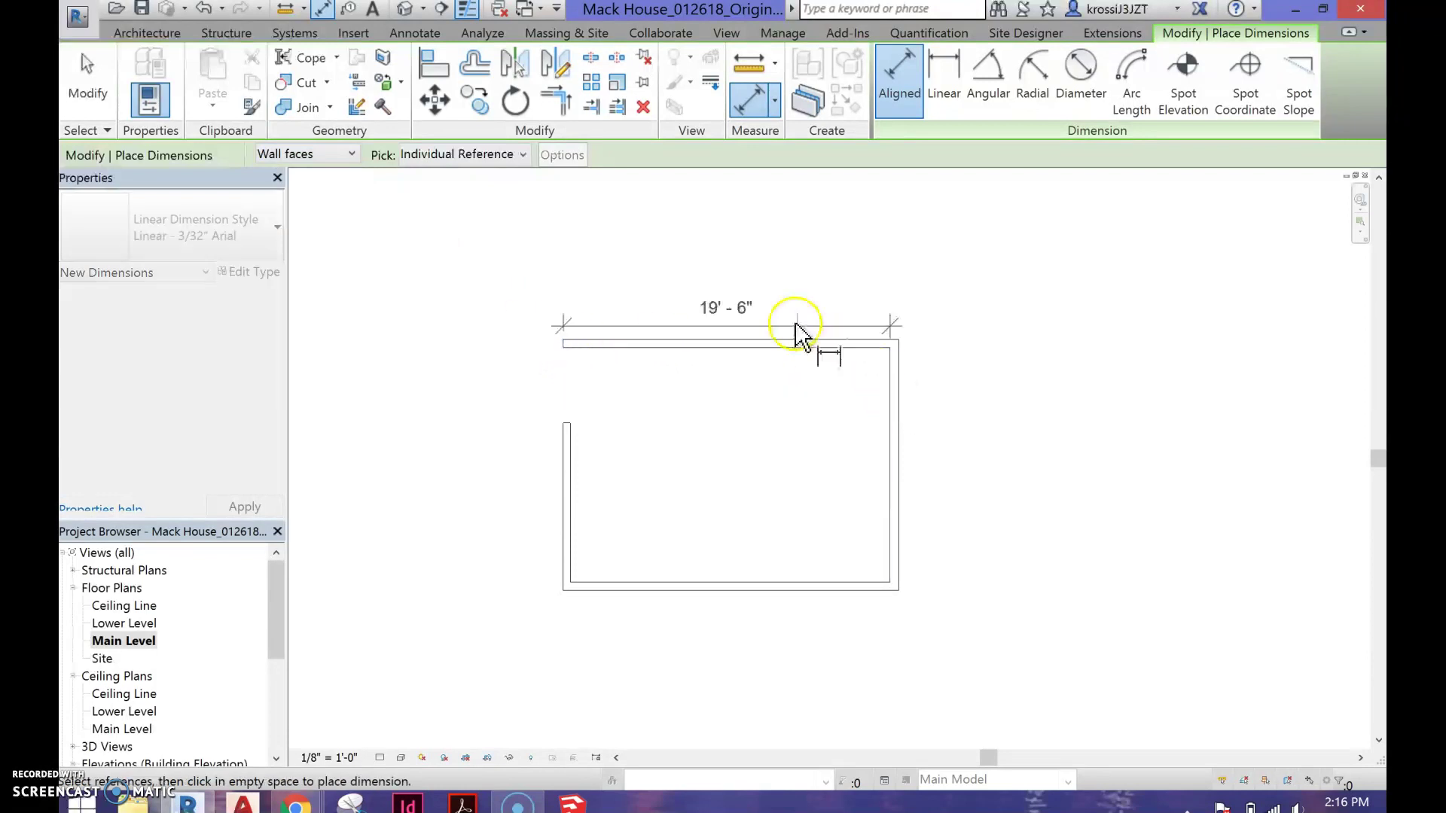
- Dimension the room's depth between the upper and lower walls' inside faces, and its width along the lower side between inside faces
click(860, 347)
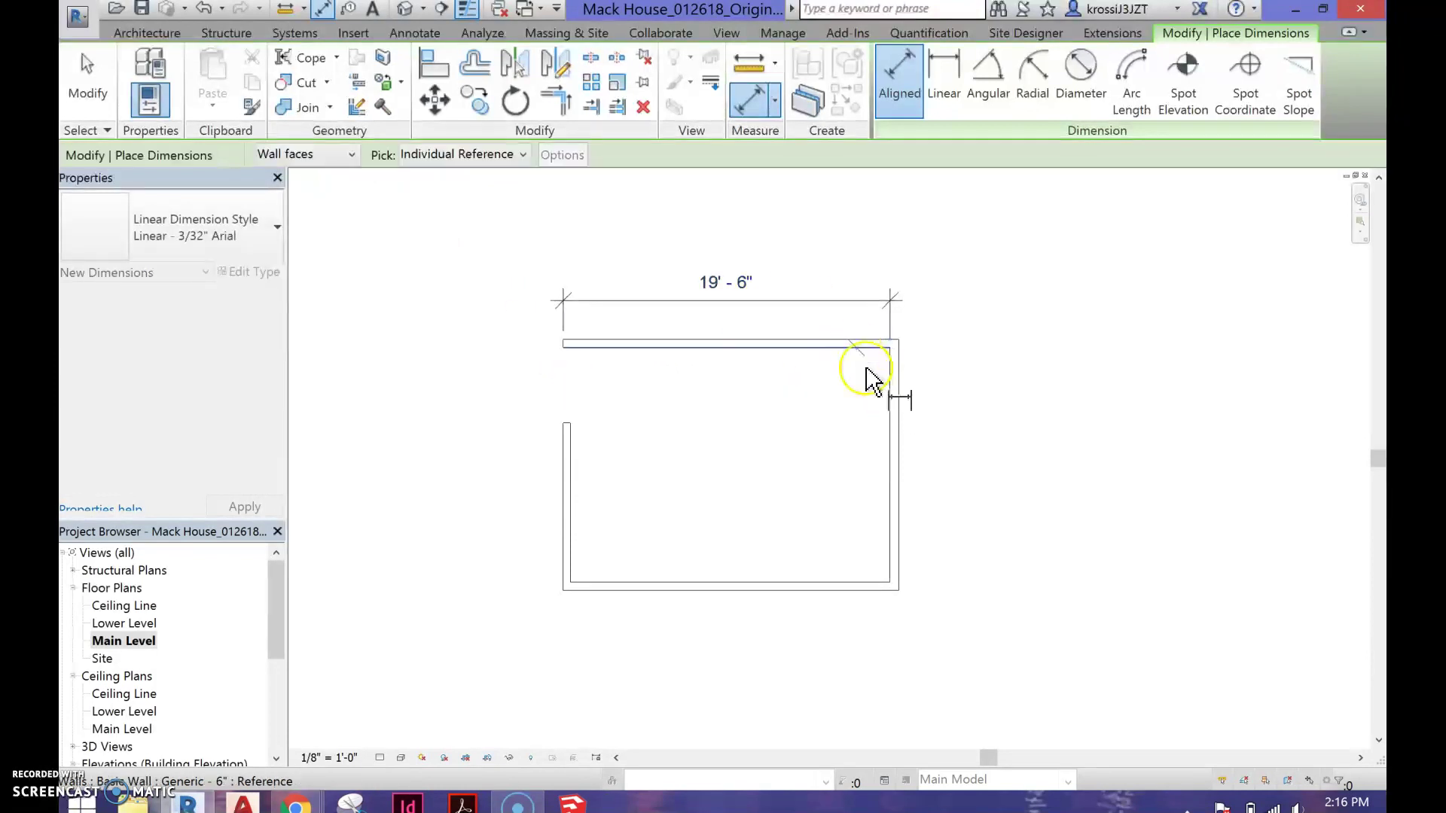
click(854, 581)
click(976, 556)
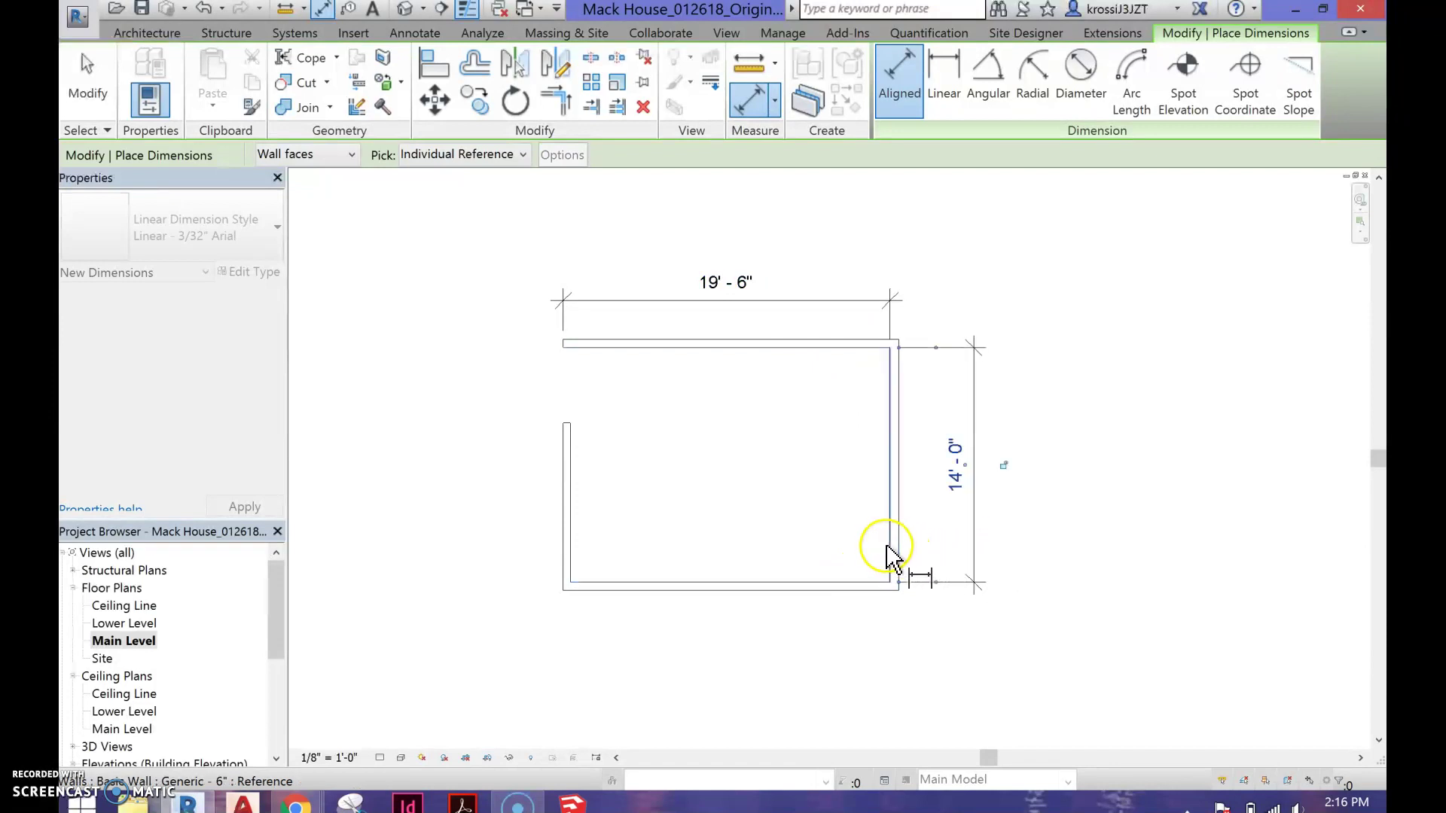
click(571, 559)
click(637, 647)
- Dimension the interior partition from the lower wall's inside face to its free upper end, and finish dimensioning
click(591, 582)
click(564, 426)
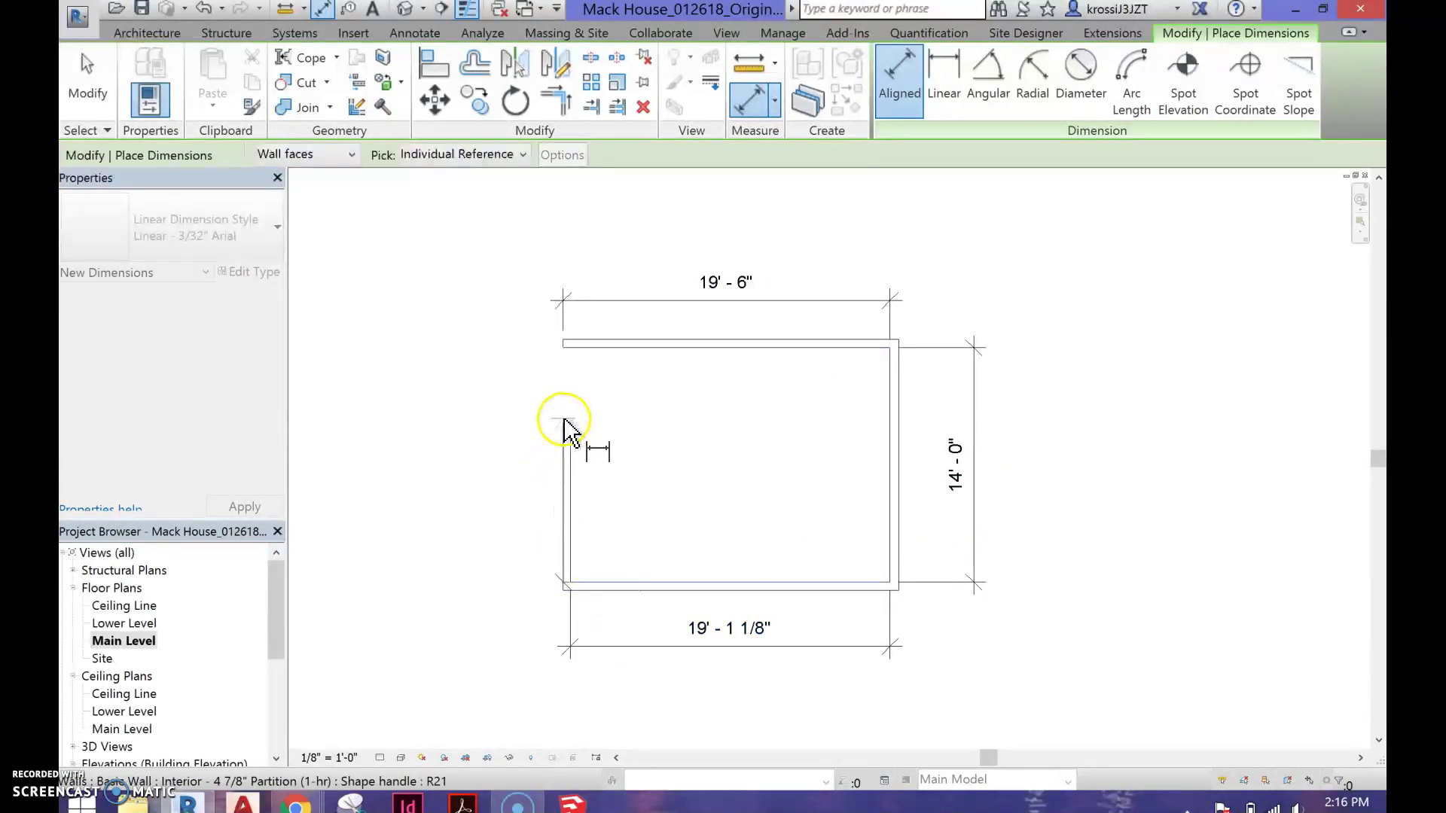
click(510, 455)
key(Escape)
key(Escape)
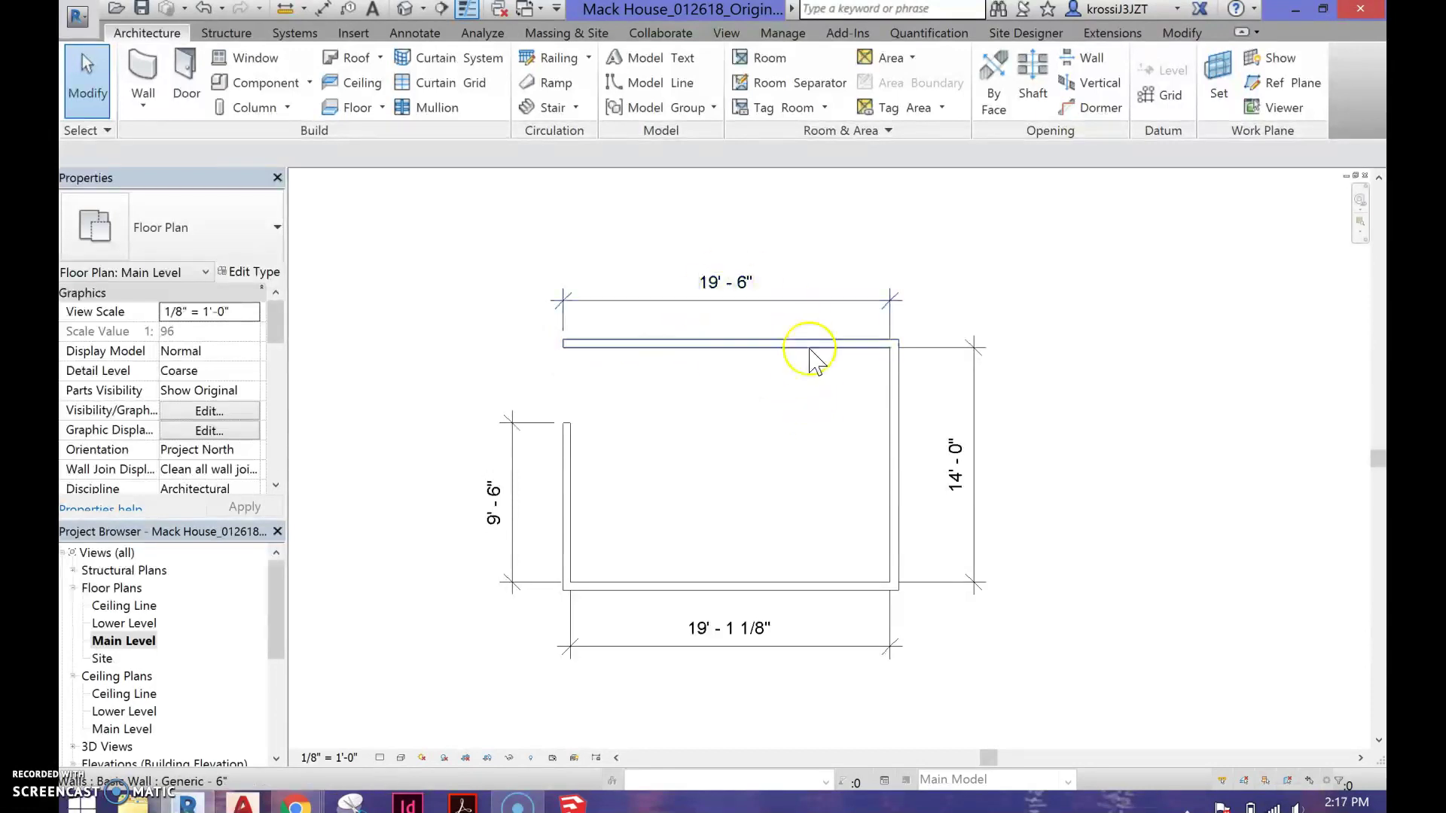
- Move the right wall by setting the upper dimension to 20', and lock that dimension
click(880, 435)
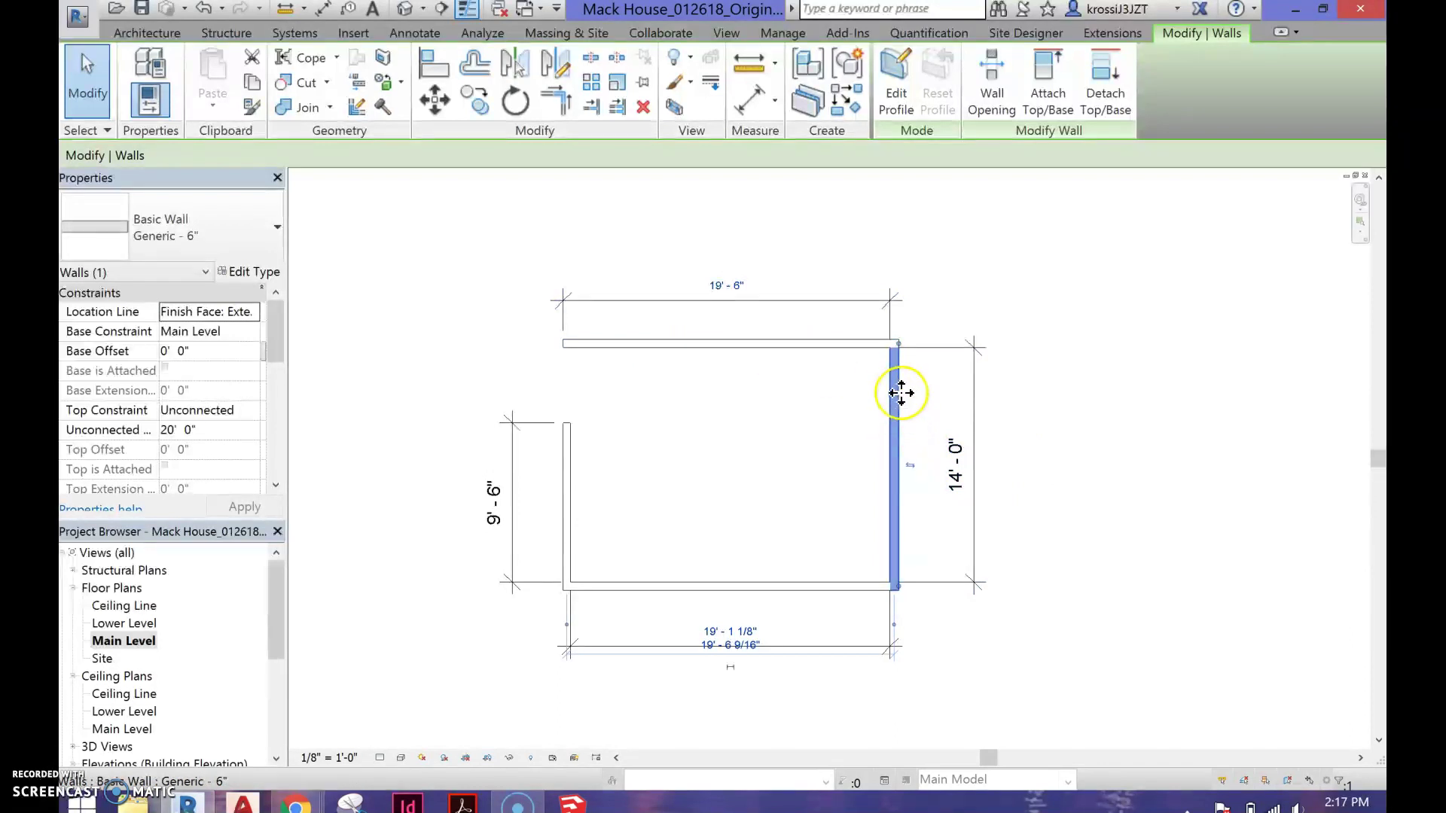
click(734, 285)
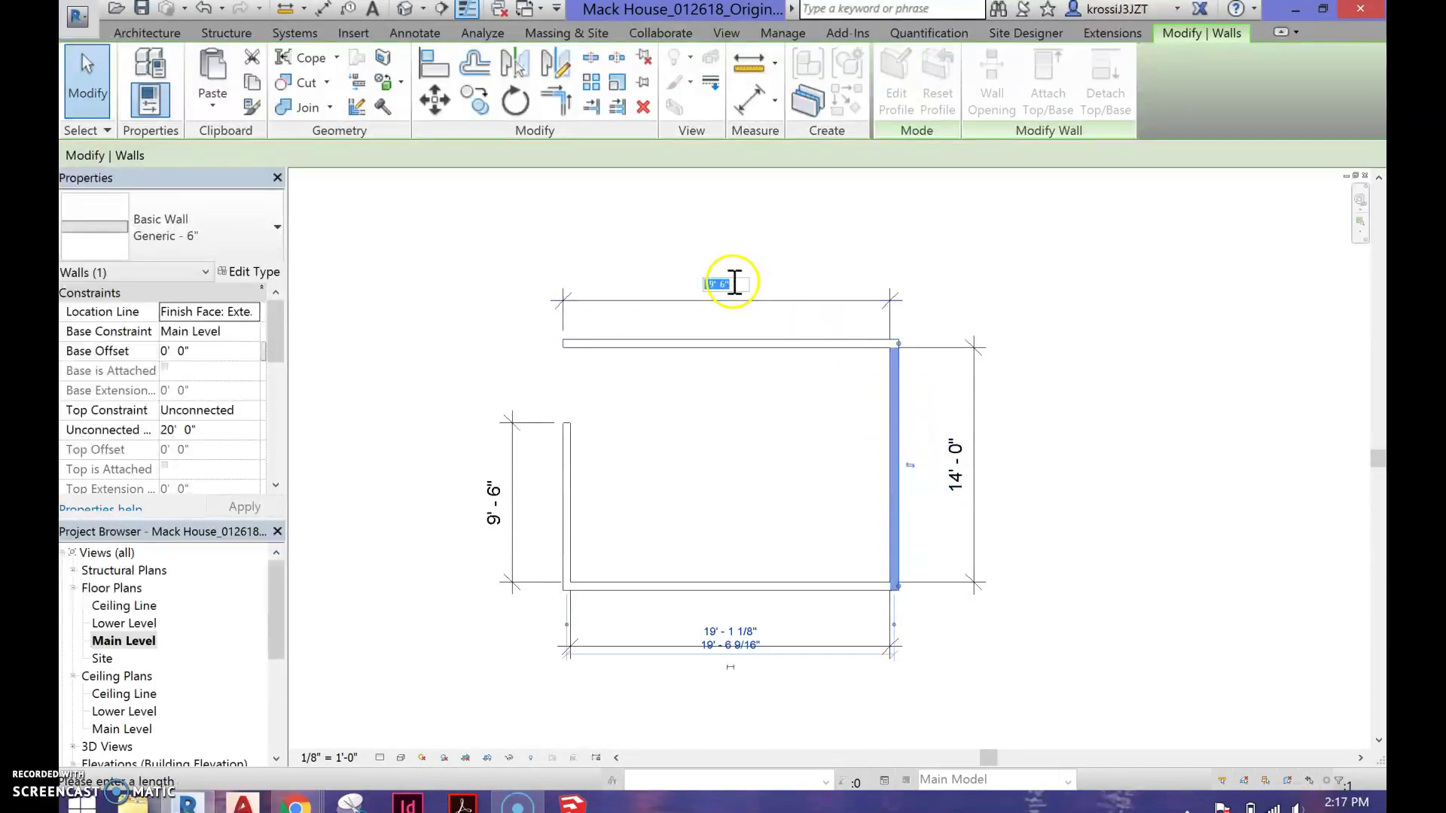
key(Return)
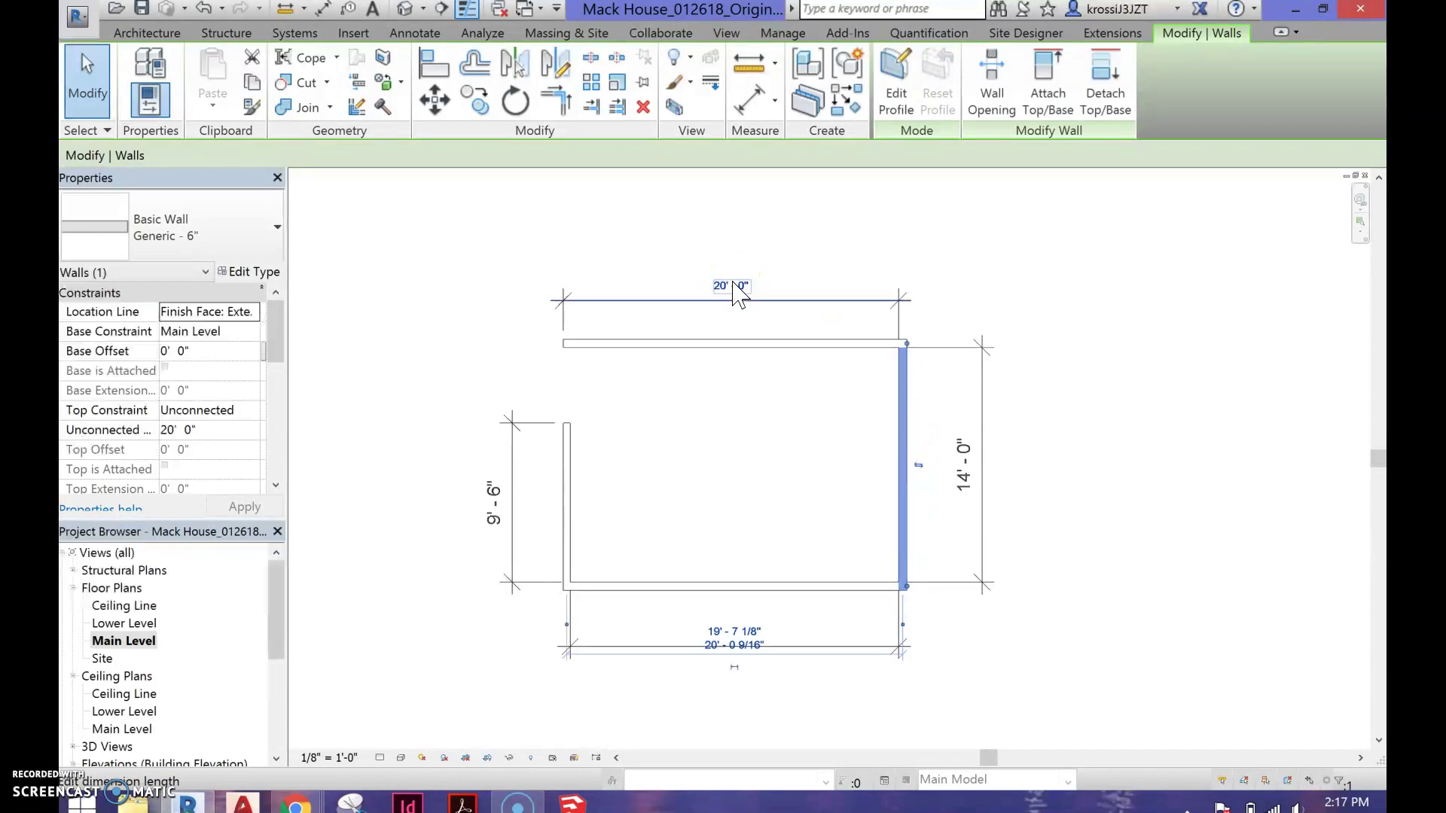
click(889, 225)
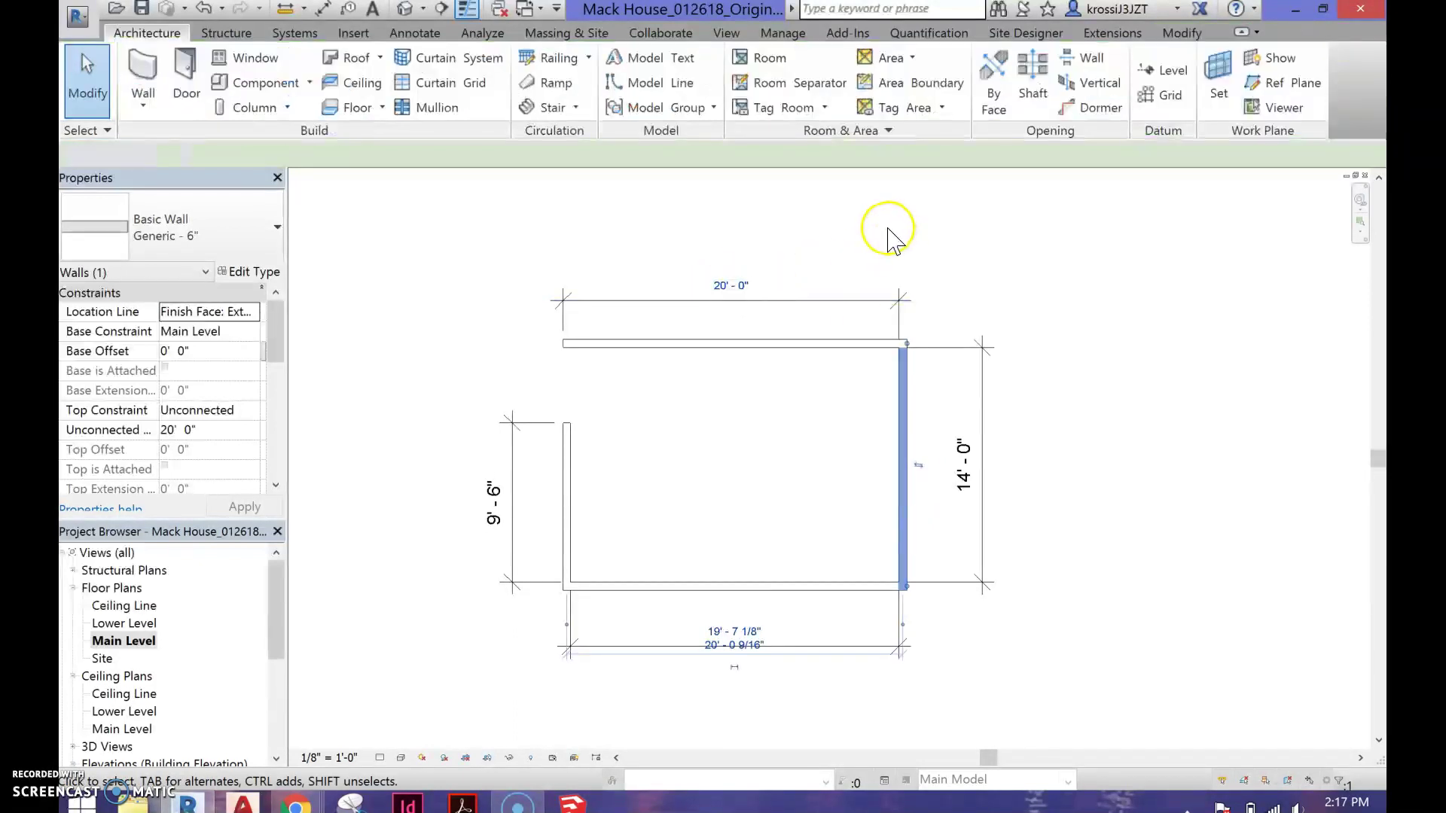
click(851, 309)
click(732, 333)
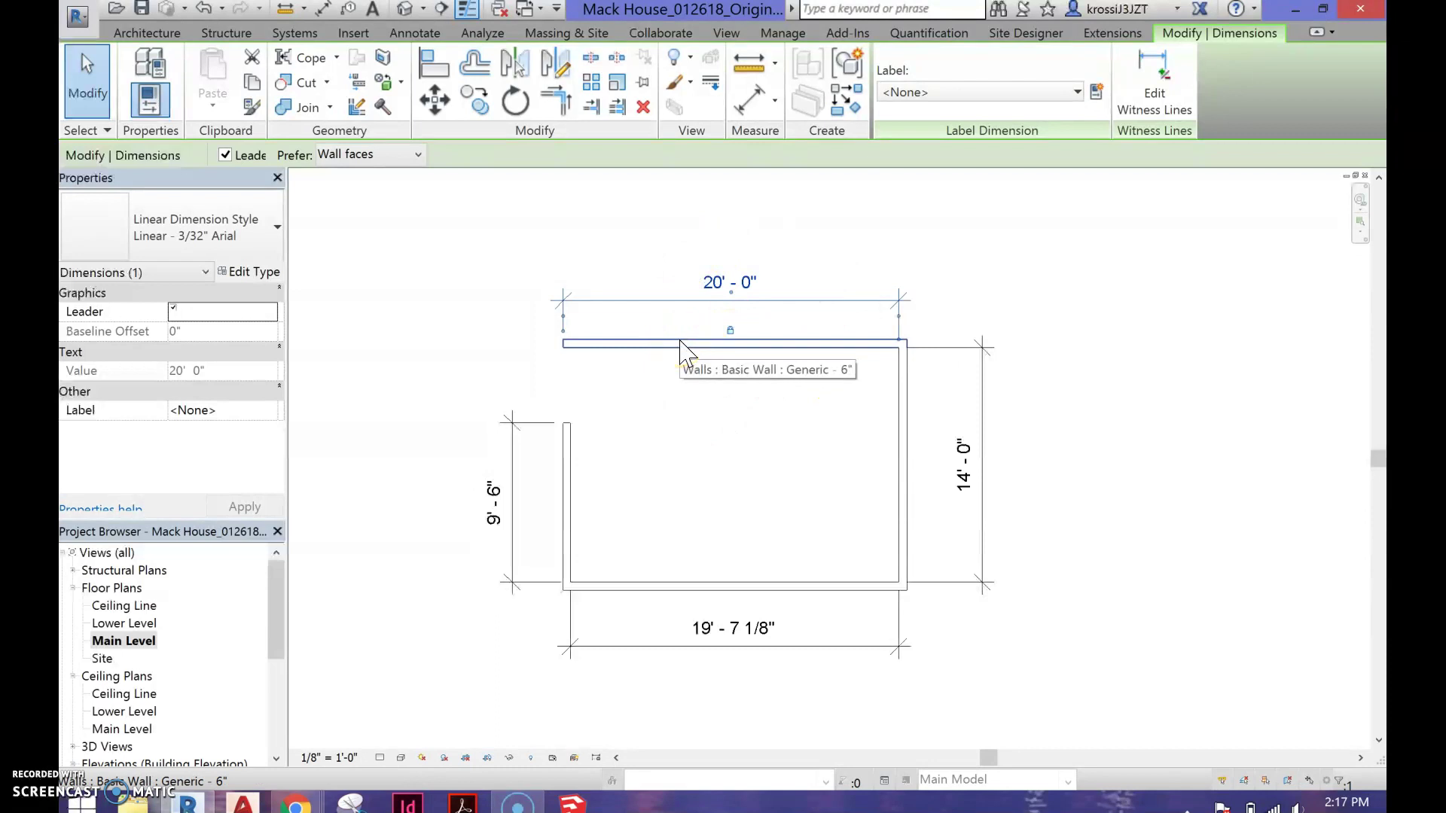
click(763, 364)
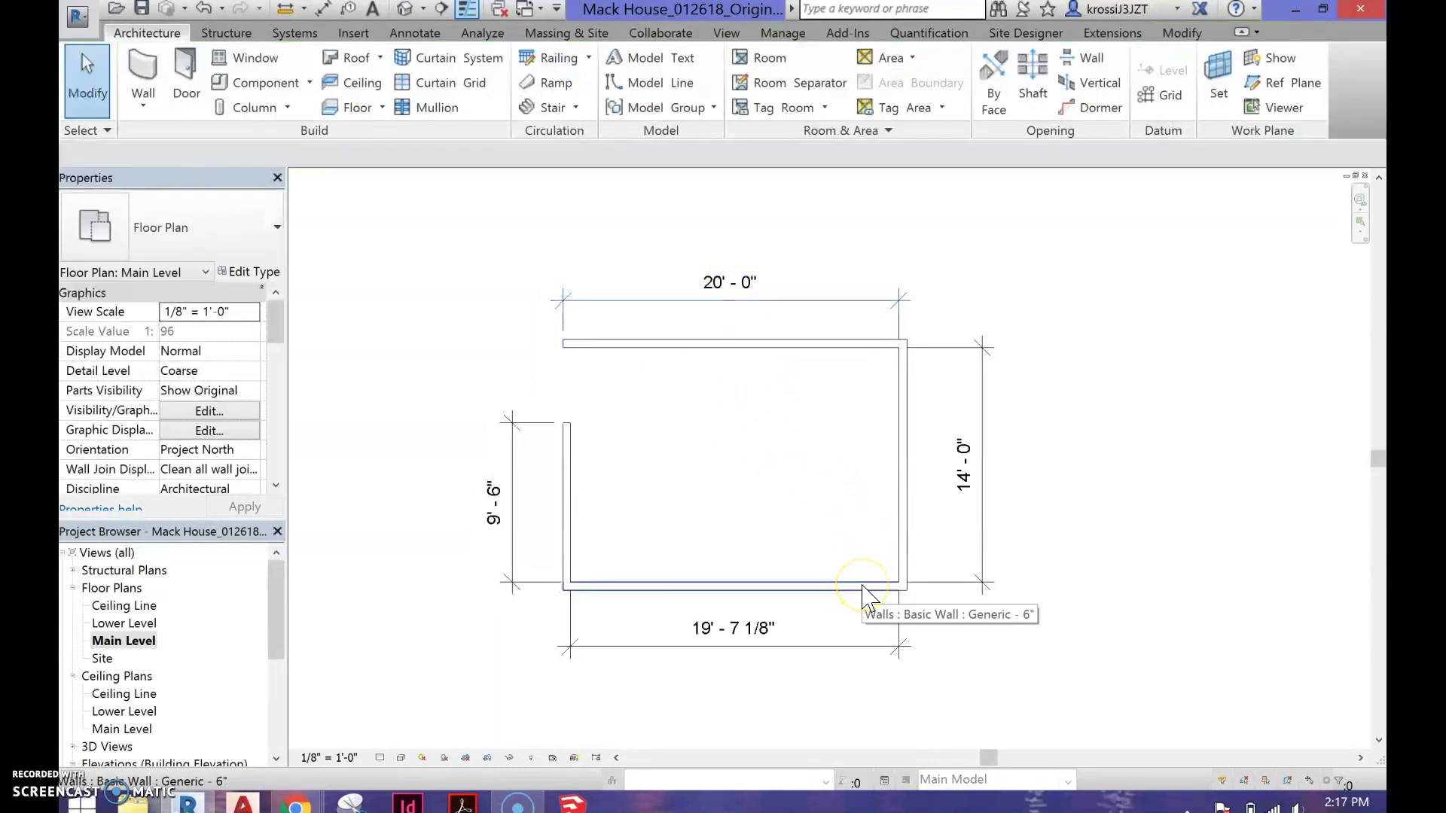
- Try to move the lower wall by setting the room's depth dimension to 15'
click(864, 586)
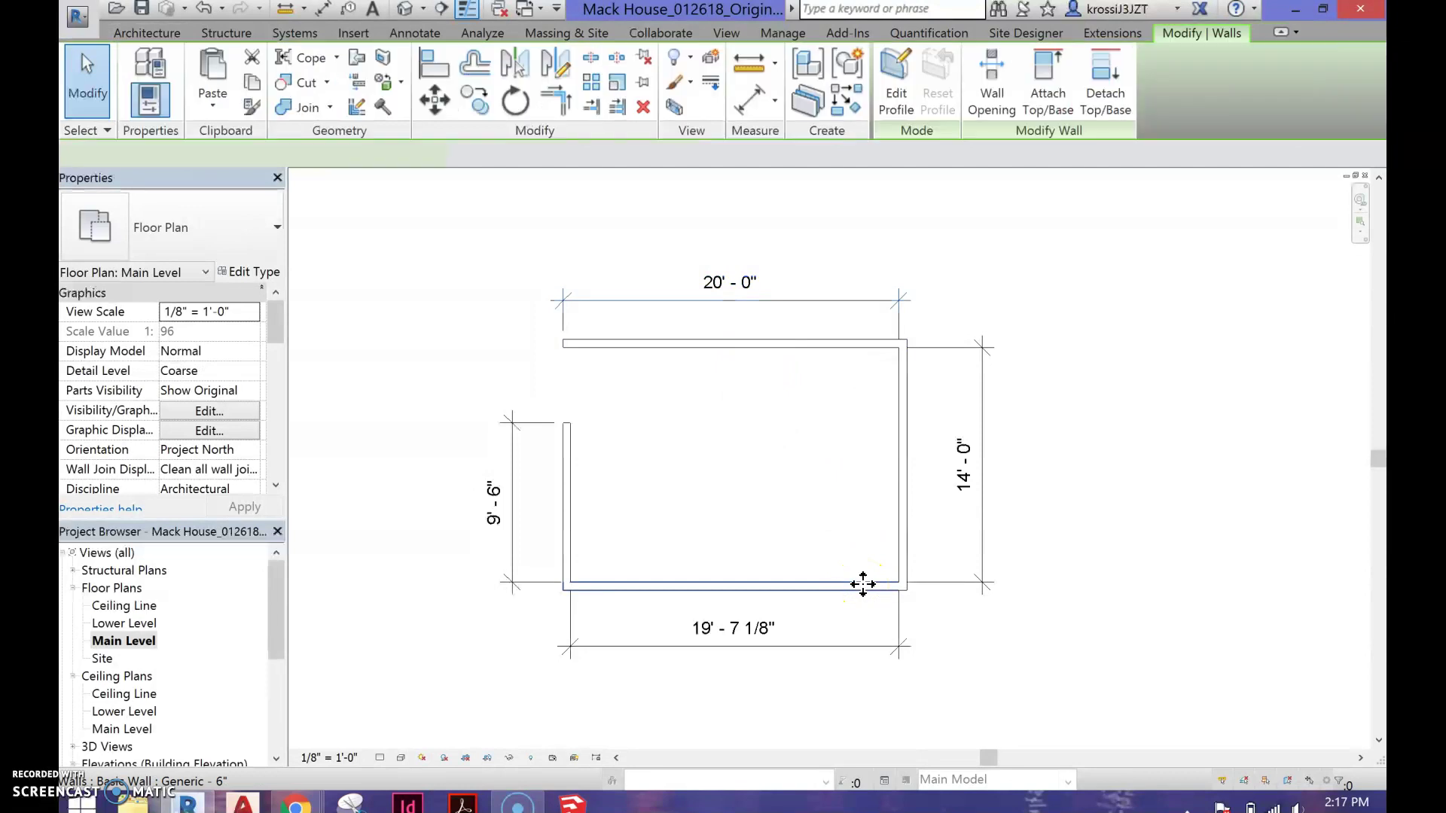
click(968, 465)
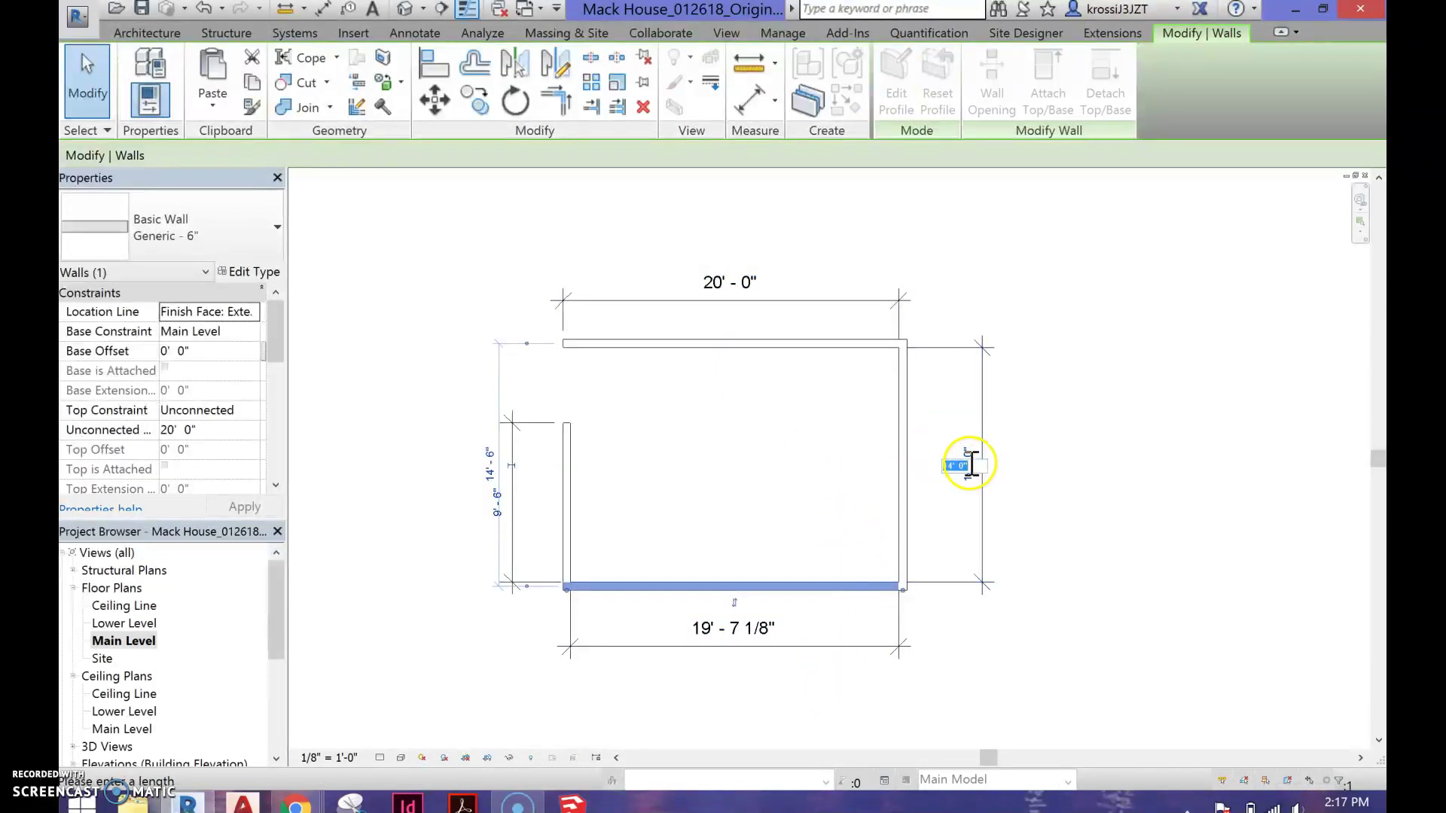
text(15)
key(Return)
click(1330, 768)
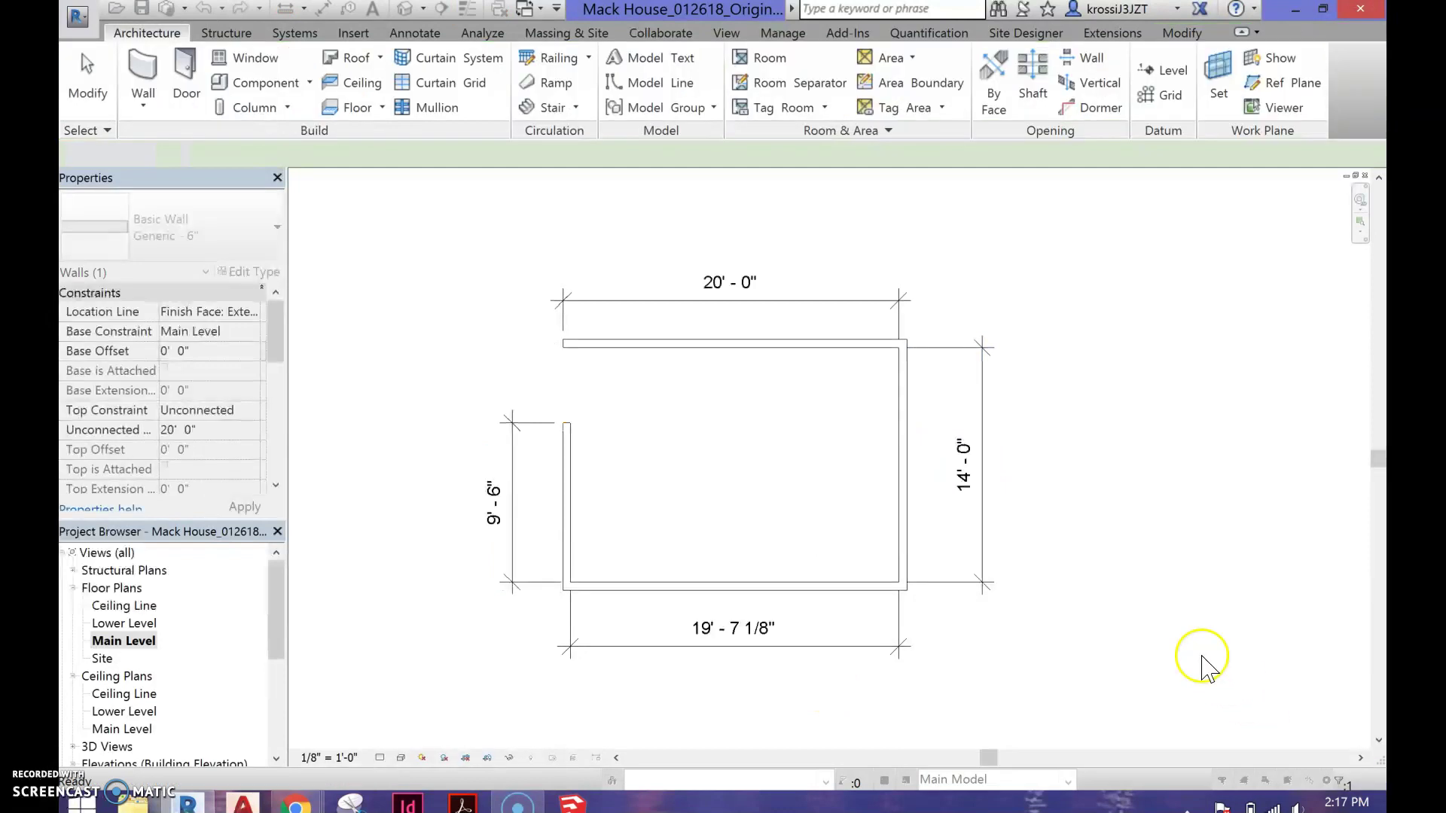
- Move the lower wall by setting the room's depth dimension to 15', and lock that dimension
click(868, 586)
click(969, 471)
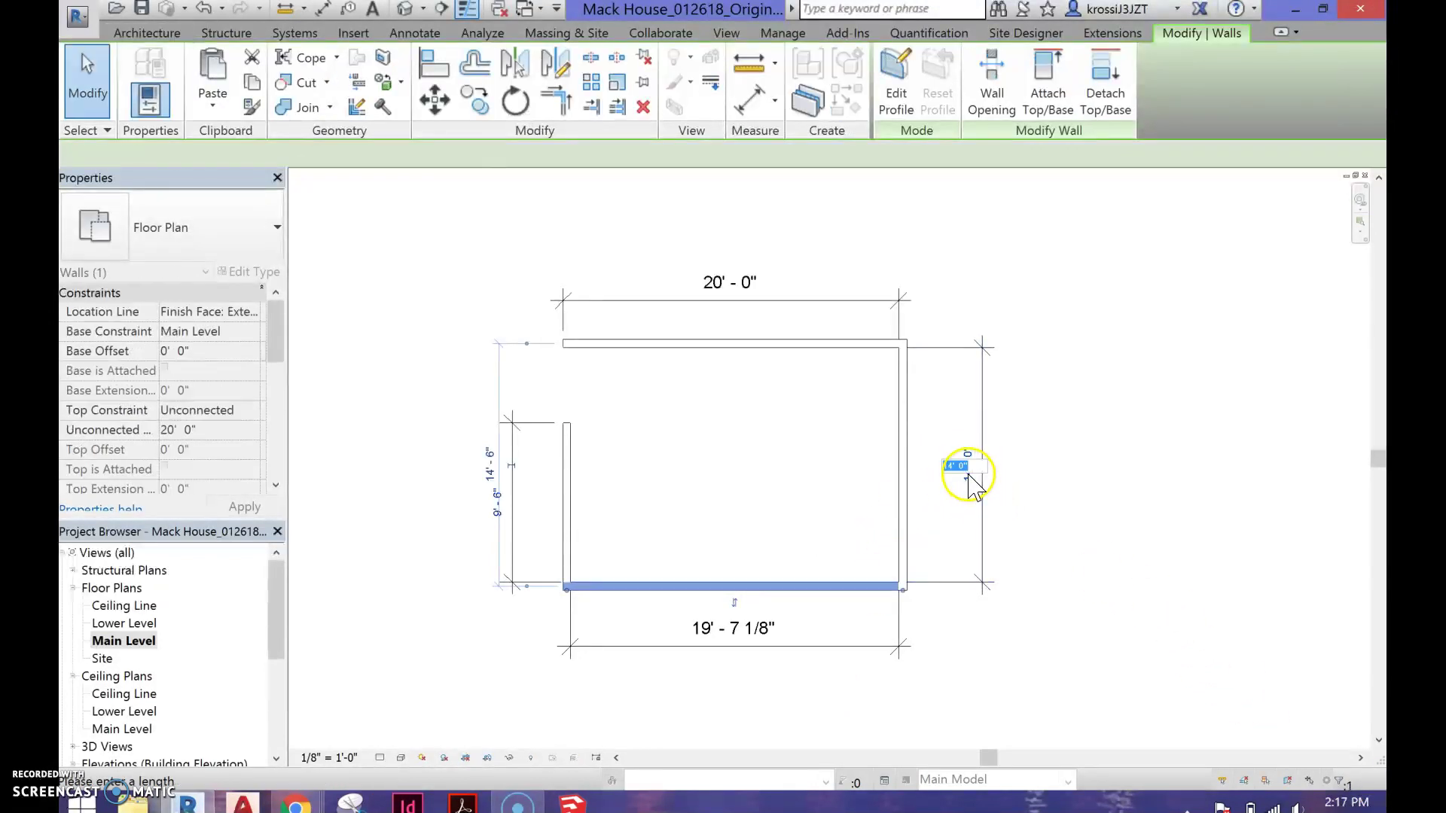
text(15)
key(Return)
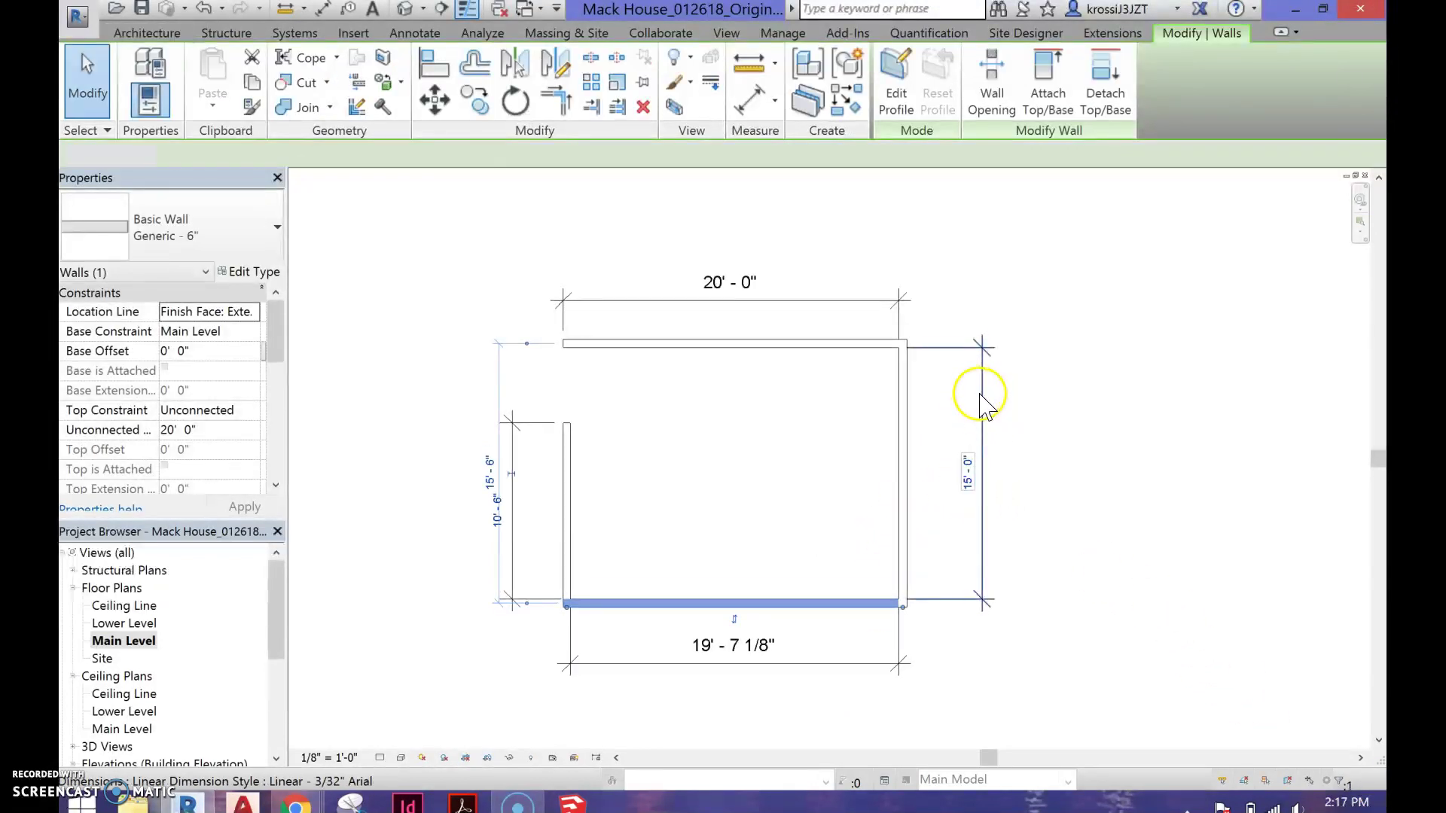
click(982, 429)
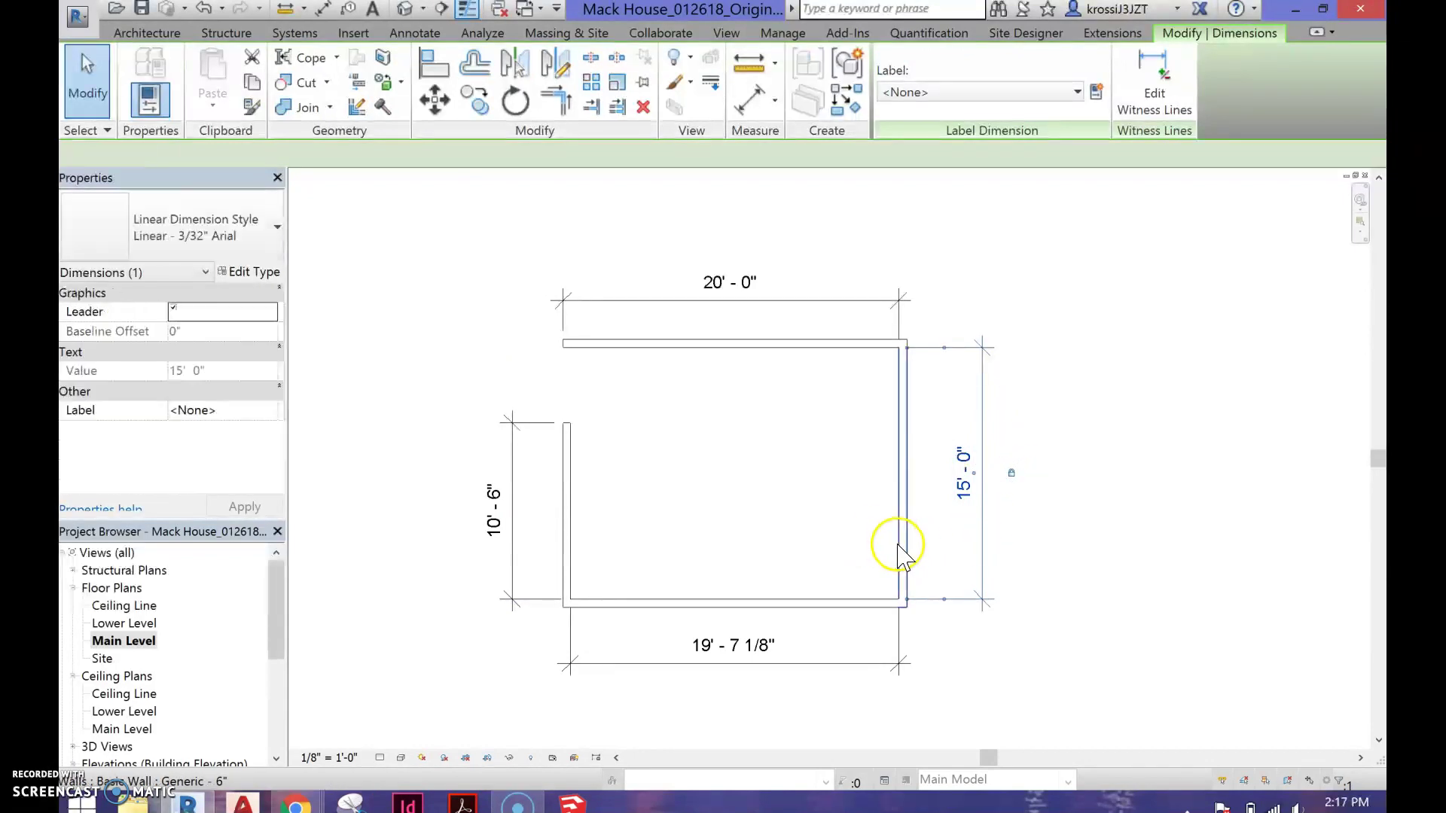
- Move the interior partition by setting the lower inside width dimension to 20'
click(579, 565)
text(20)
key(Return)
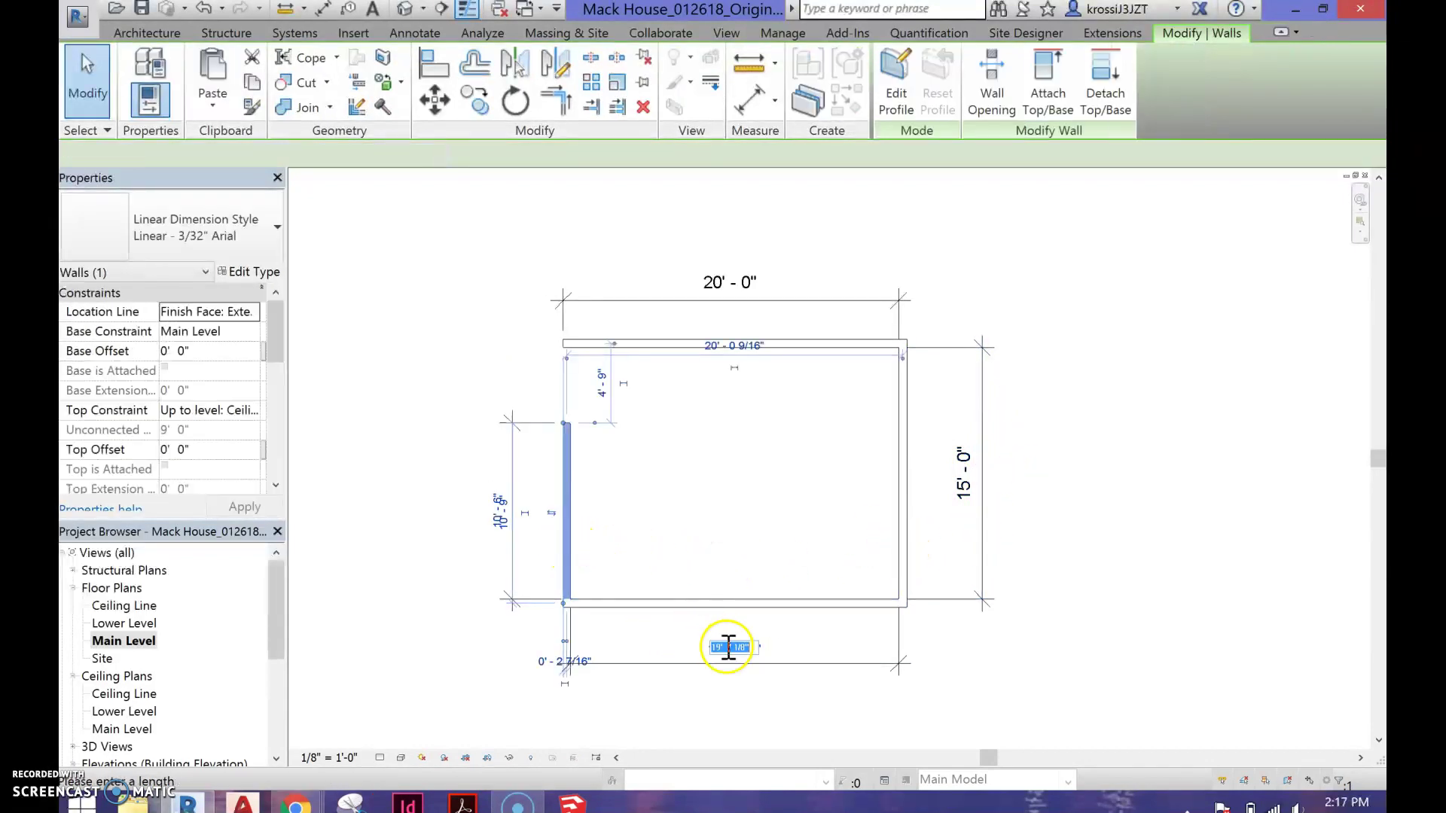
click(704, 647)
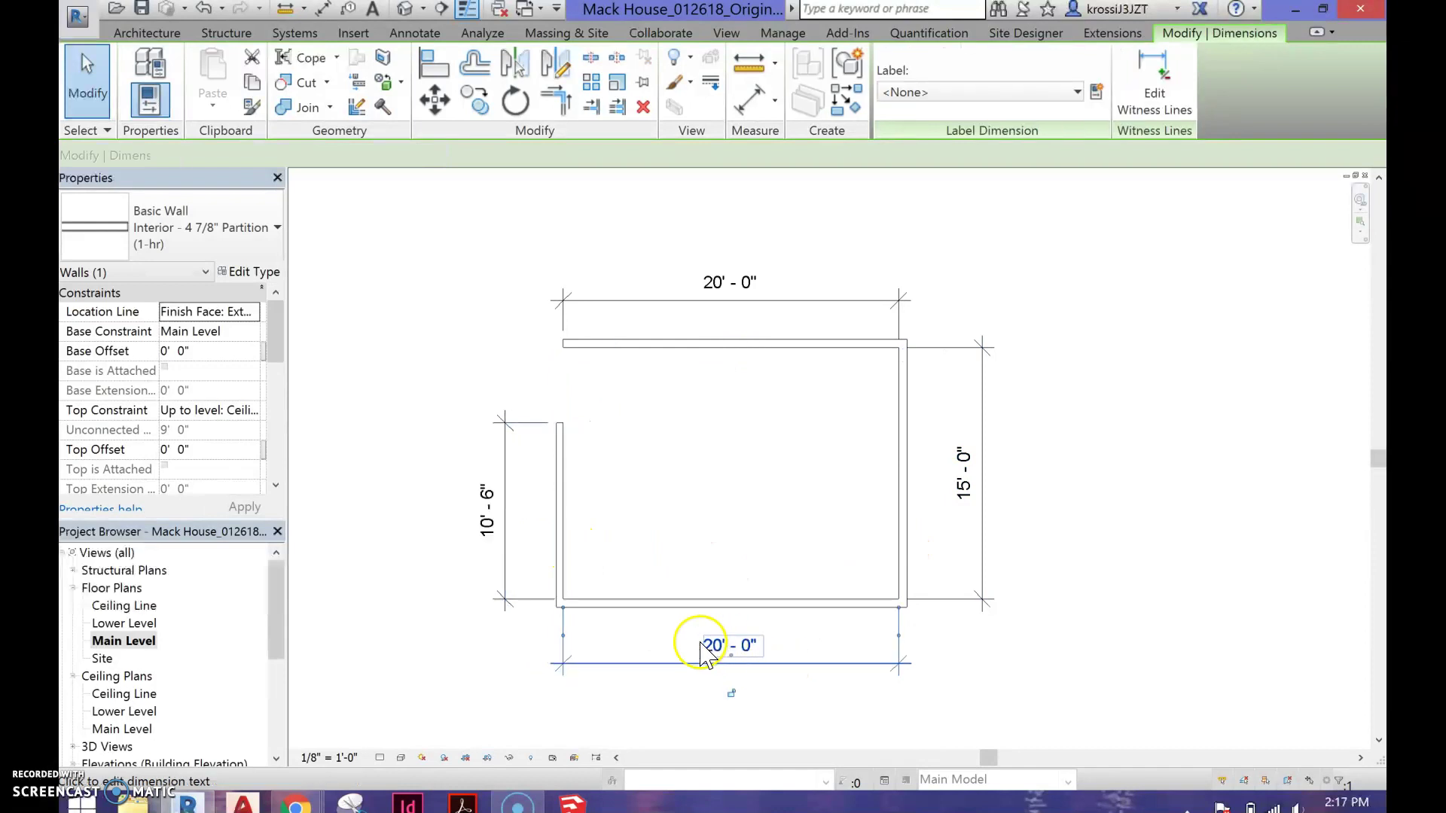
click(508, 506)
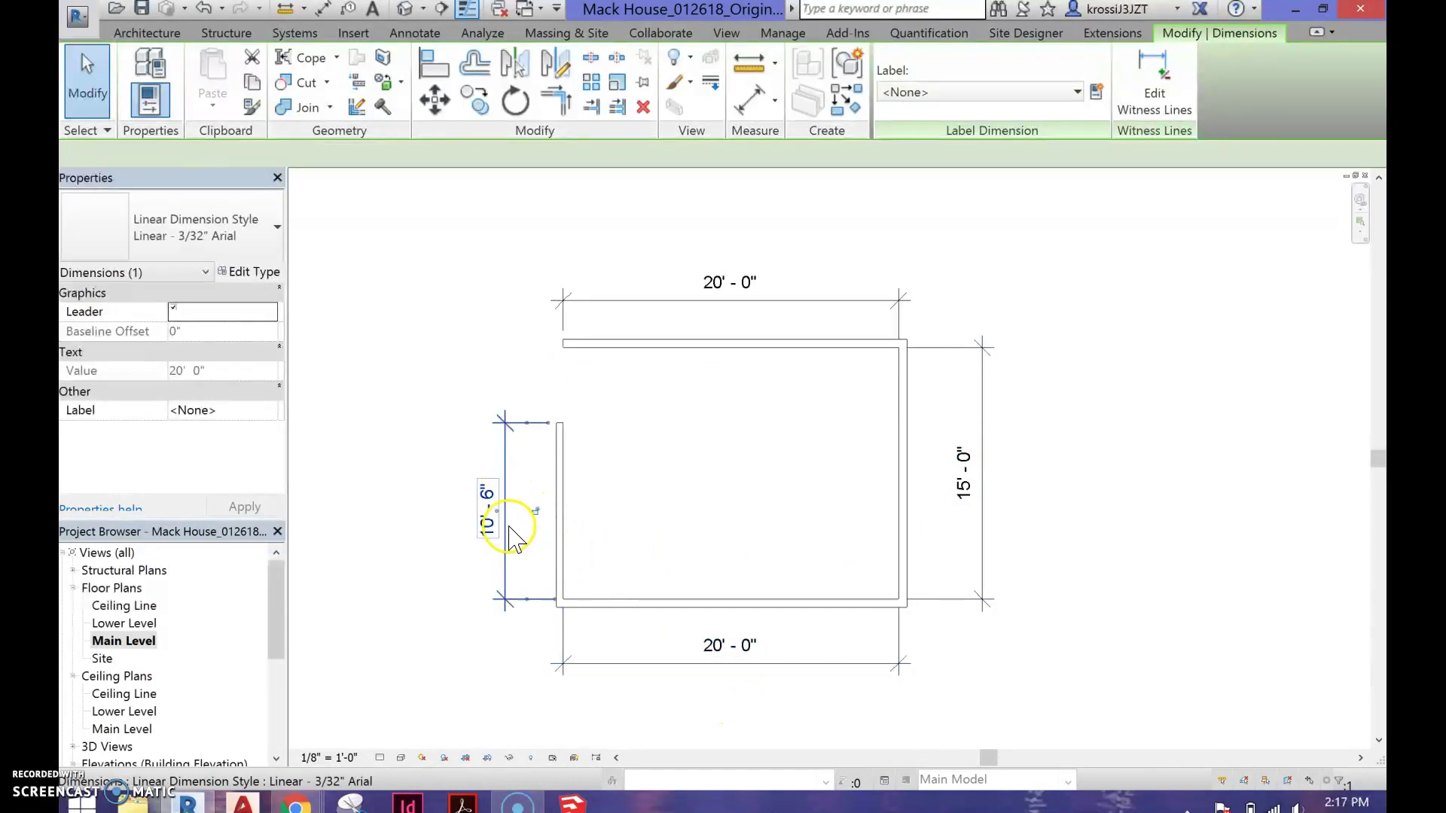
click(750, 478)
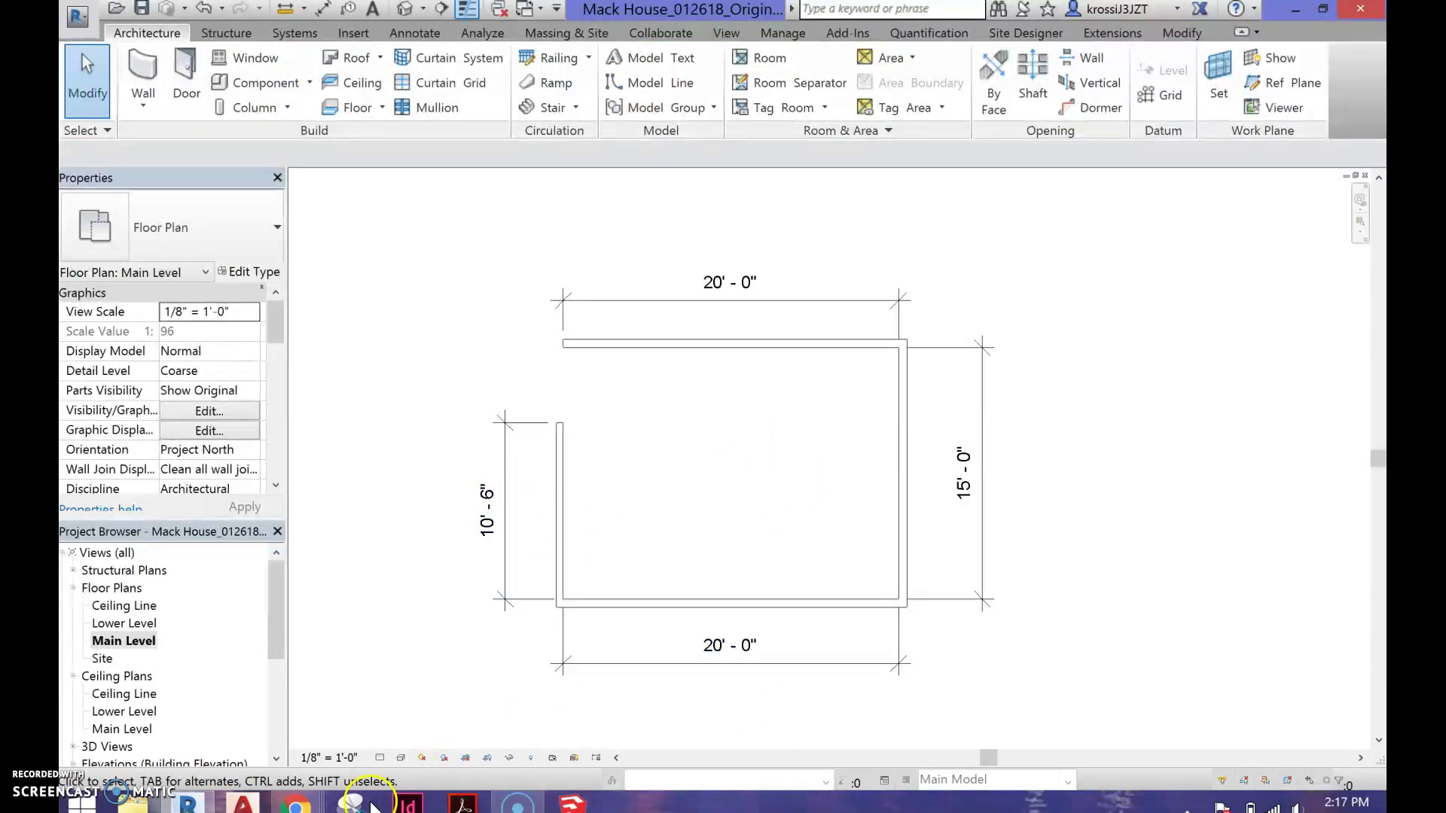
- Switch to the Chrome presentation and highlight Step 3 about selecting all walls and changing them to ceiling height
mouse_move(296, 803)
click(625, 696)
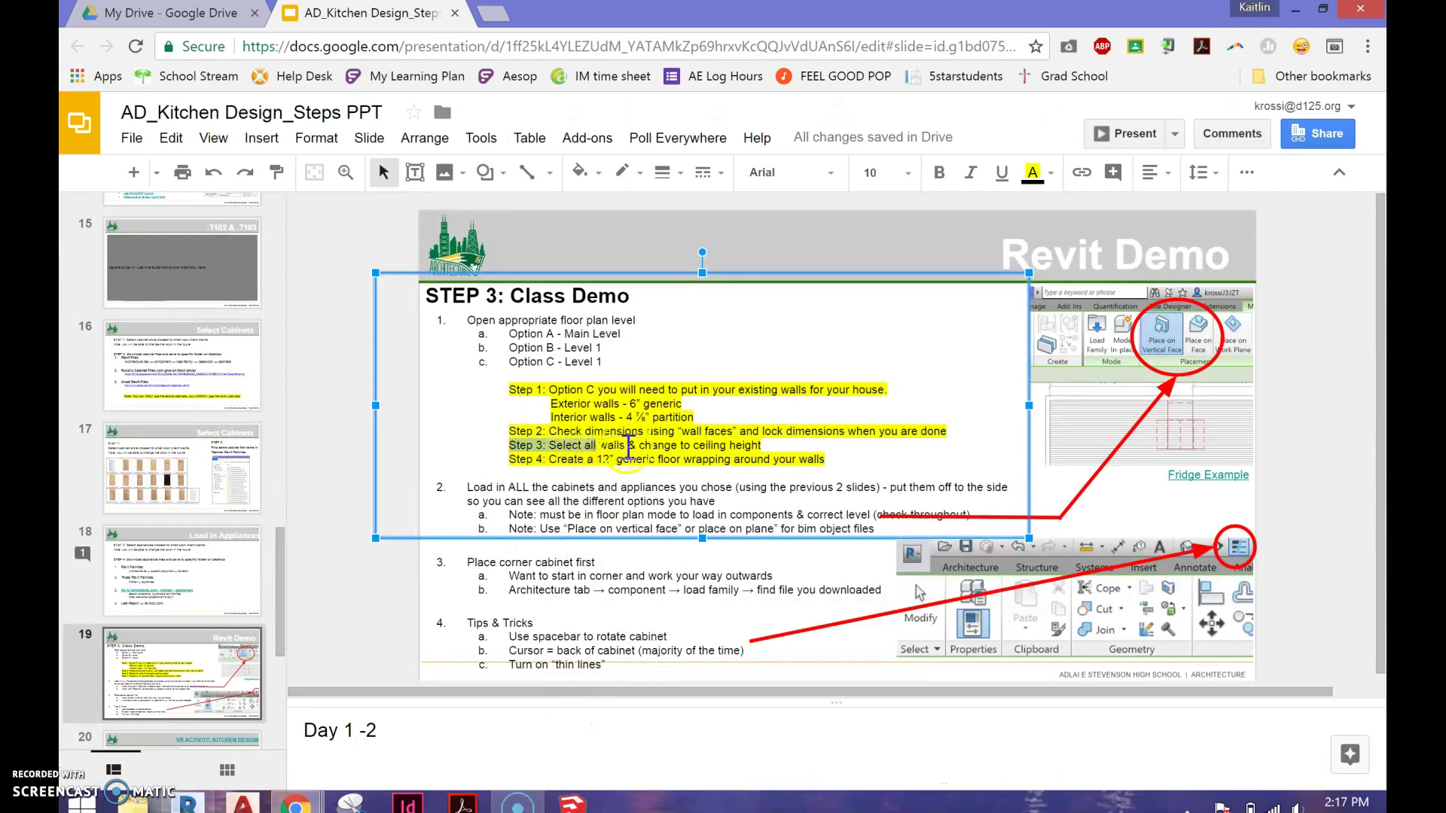
drag(629, 445, 763, 445)
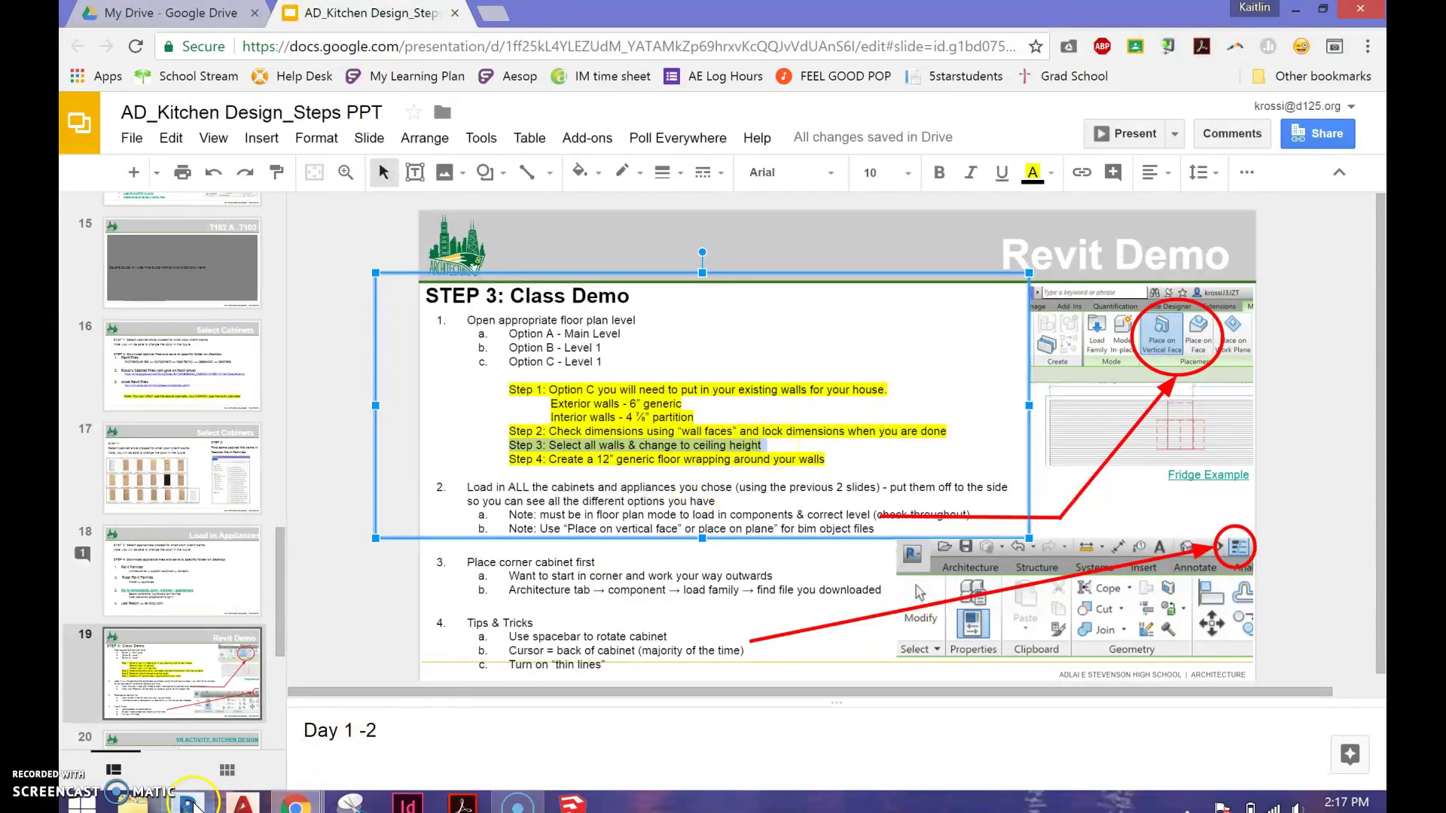
- Switch back to Revit and give all four walls an Unconnected top constraint with a 9' height
click(192, 803)
drag(536, 329, 926, 620)
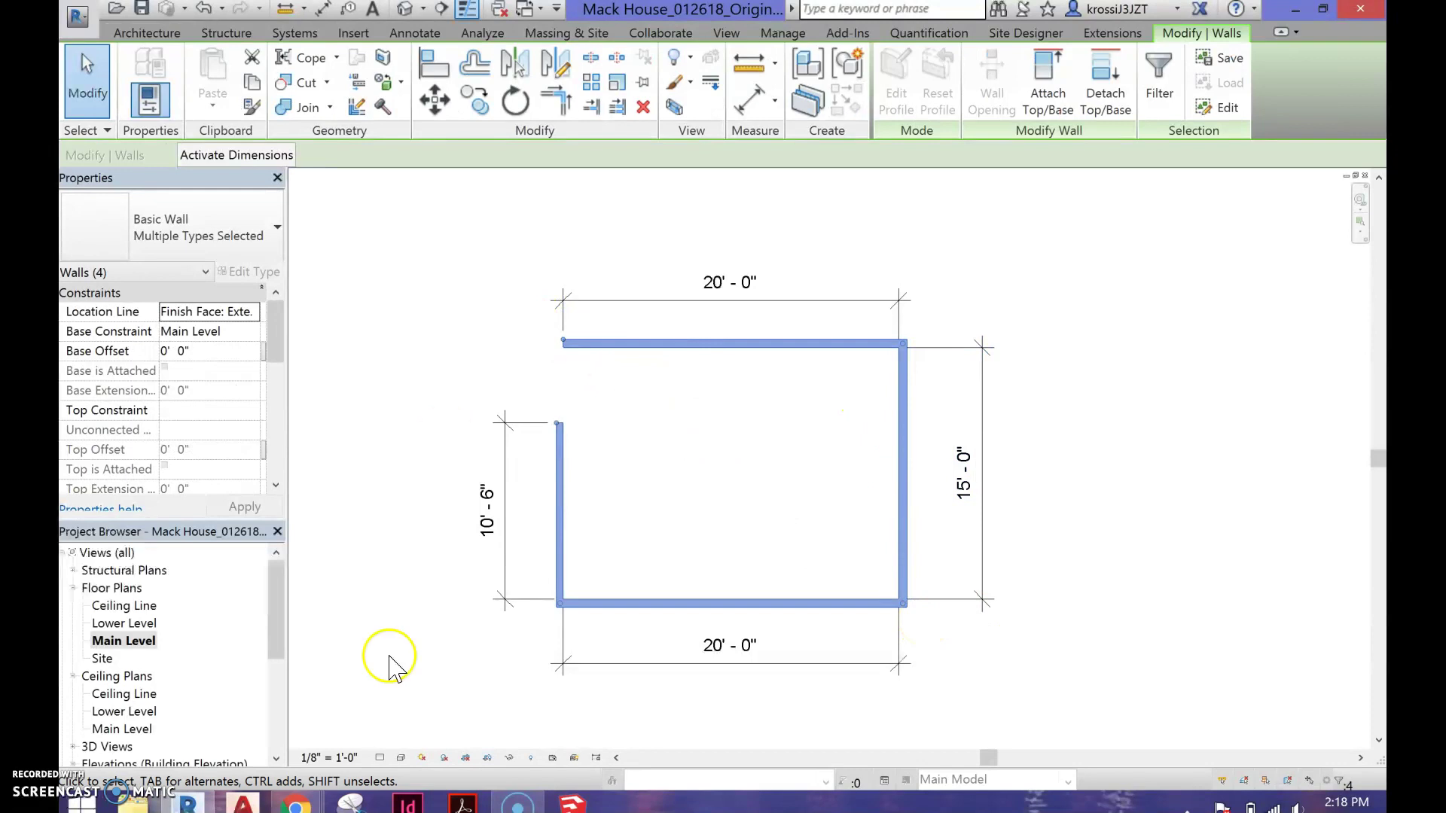
click(247, 412)
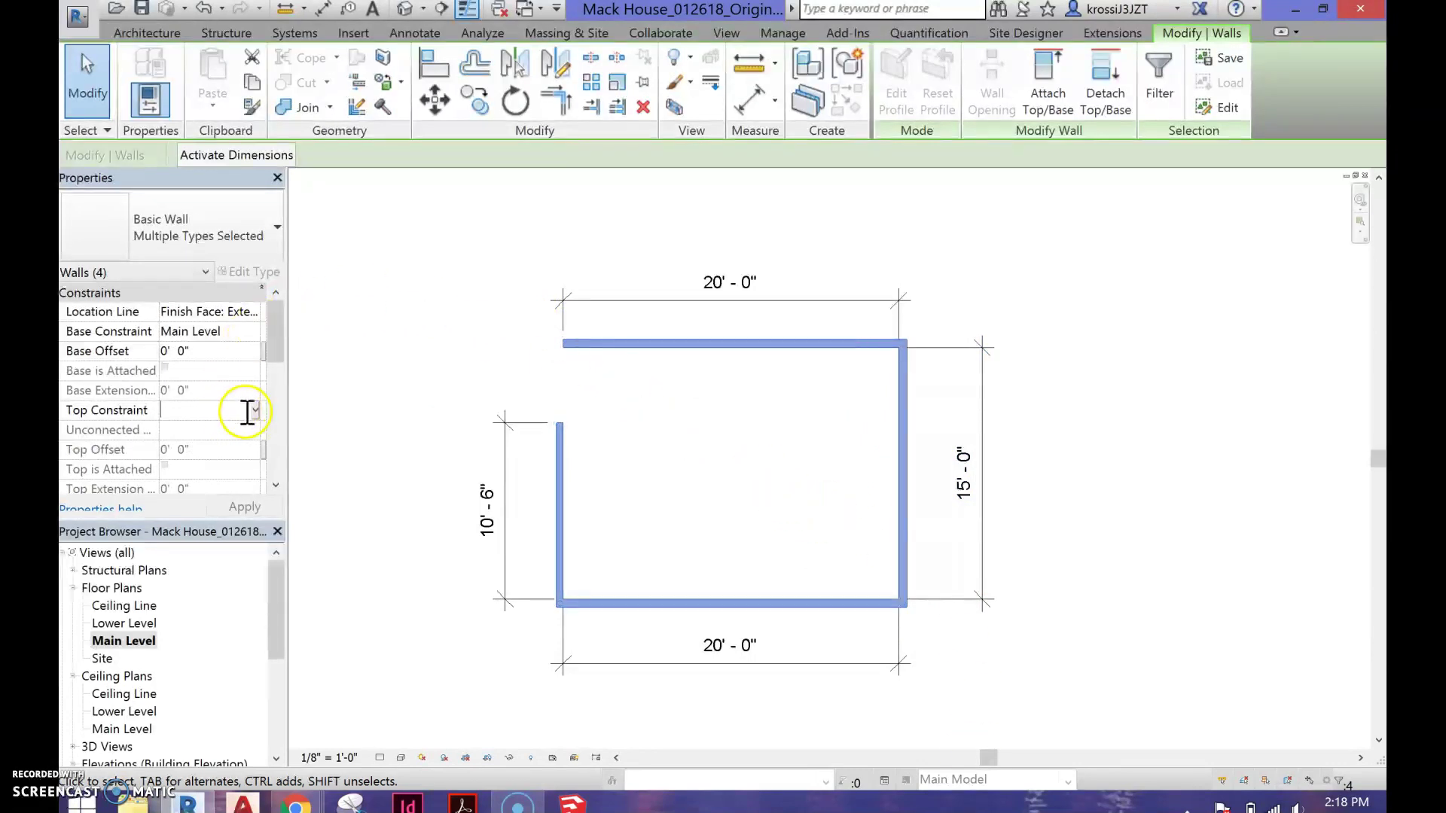
click(255, 411)
click(179, 423)
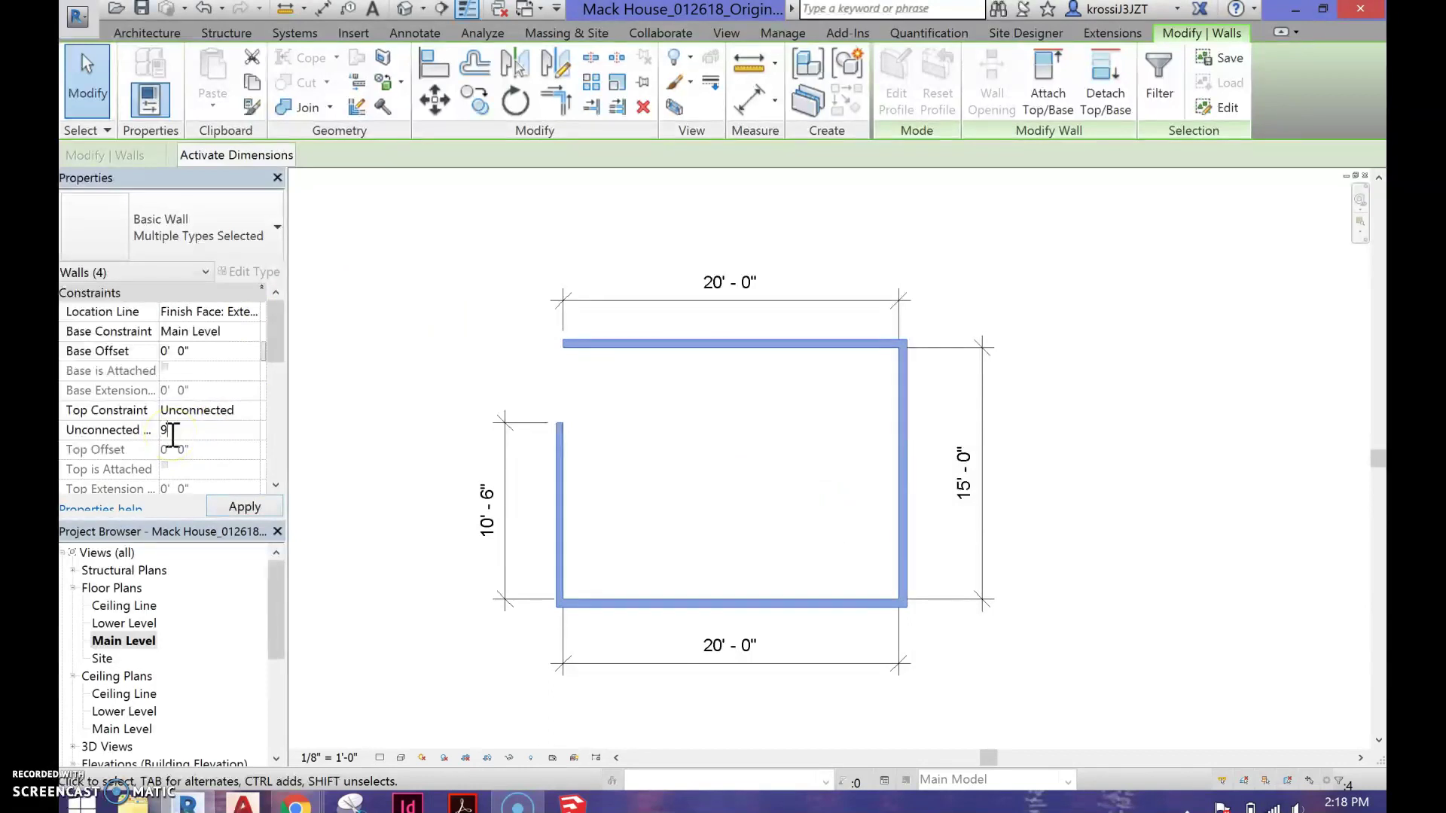
click(70, 441)
click(233, 499)
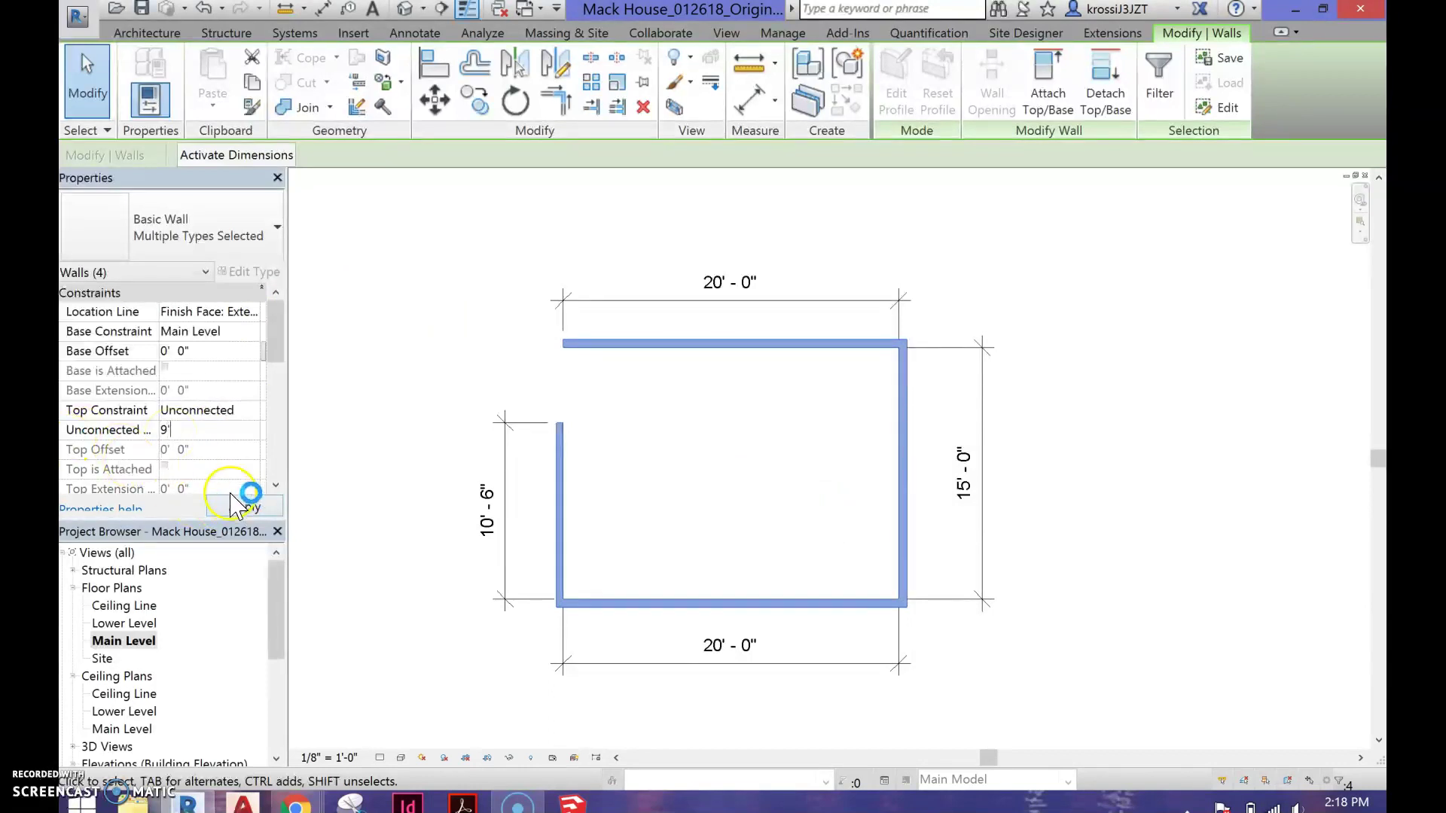
click(413, 367)
- Switch to the Chrome presentation and highlight Step 4 about creating a 12" generic floor wrapping around the walls
click(295, 805)
click(603, 700)
drag(491, 458, 872, 463)
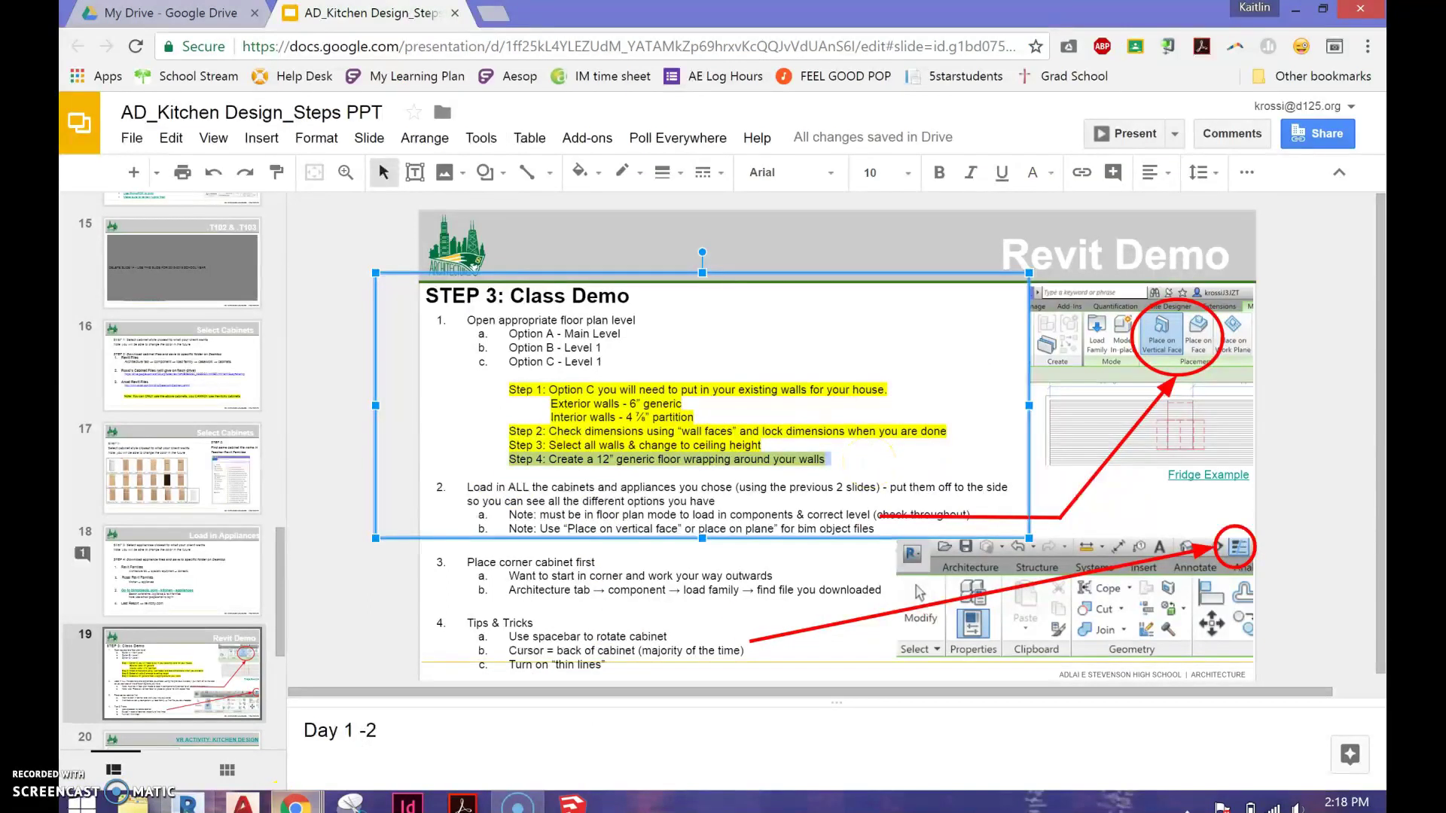
- Switch back to Revit and start a Generic - 12" floor on the Main Level, picking all four walls as boundary lines
click(189, 804)
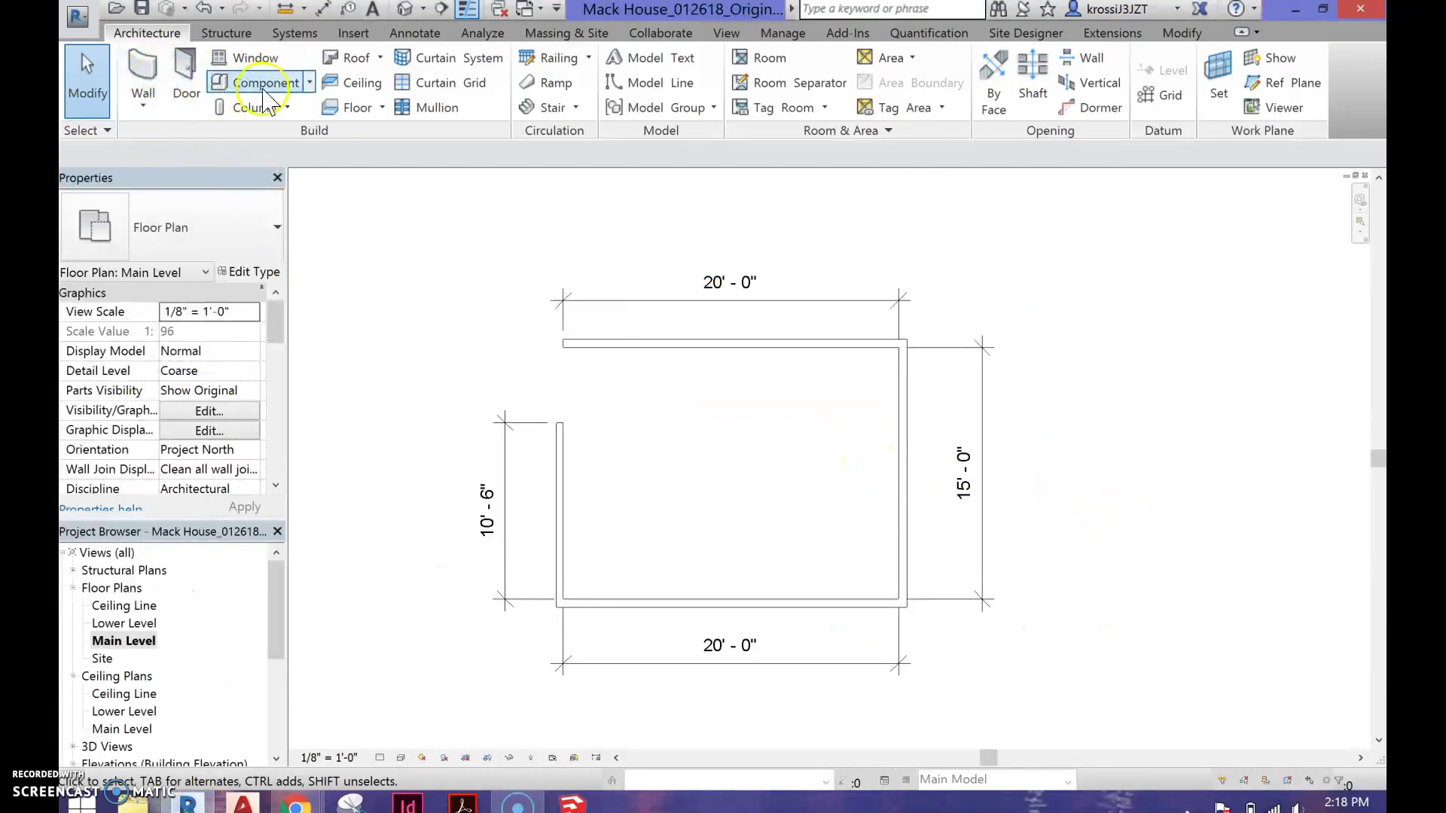
click(355, 108)
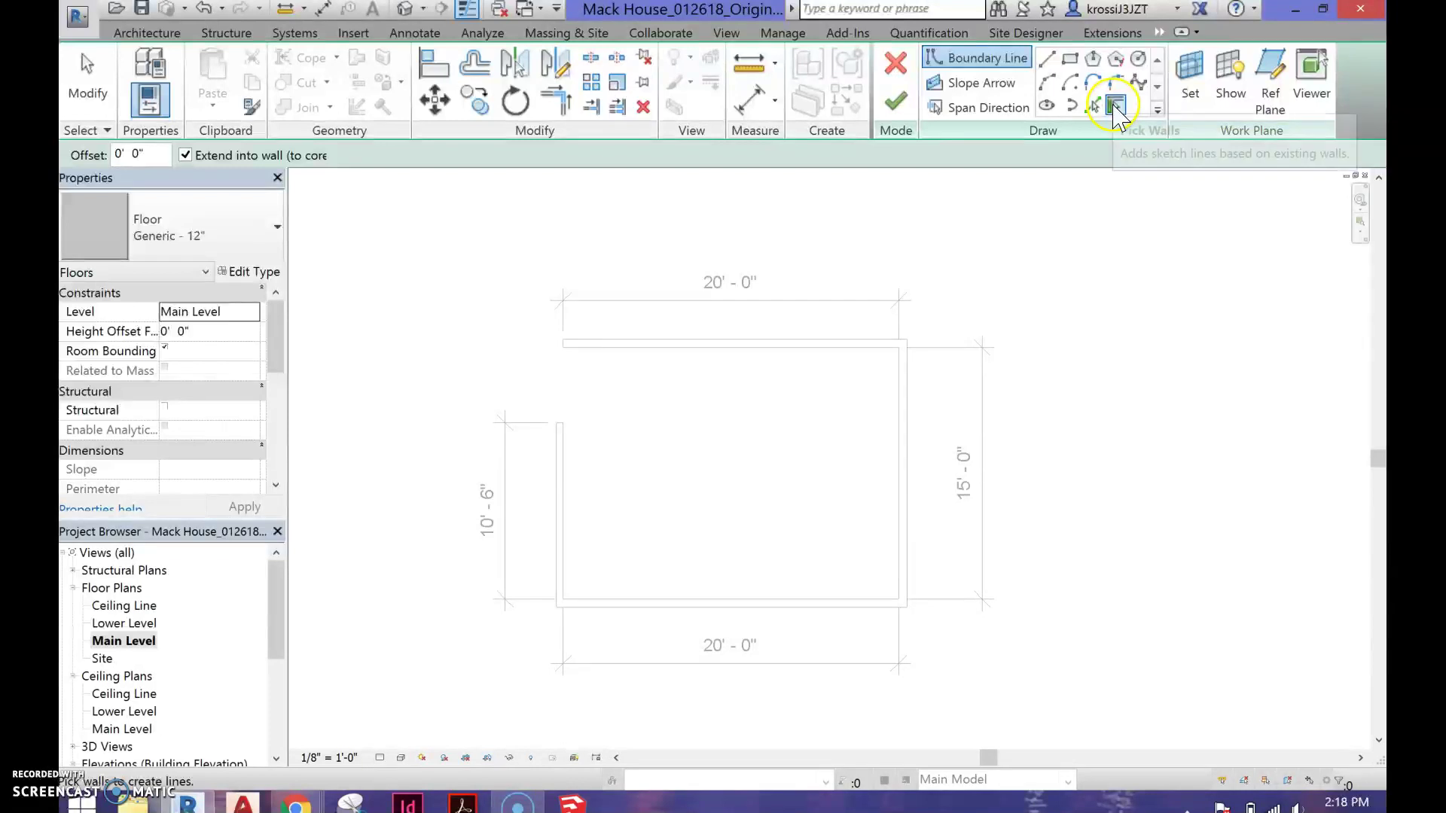
click(858, 345)
click(909, 411)
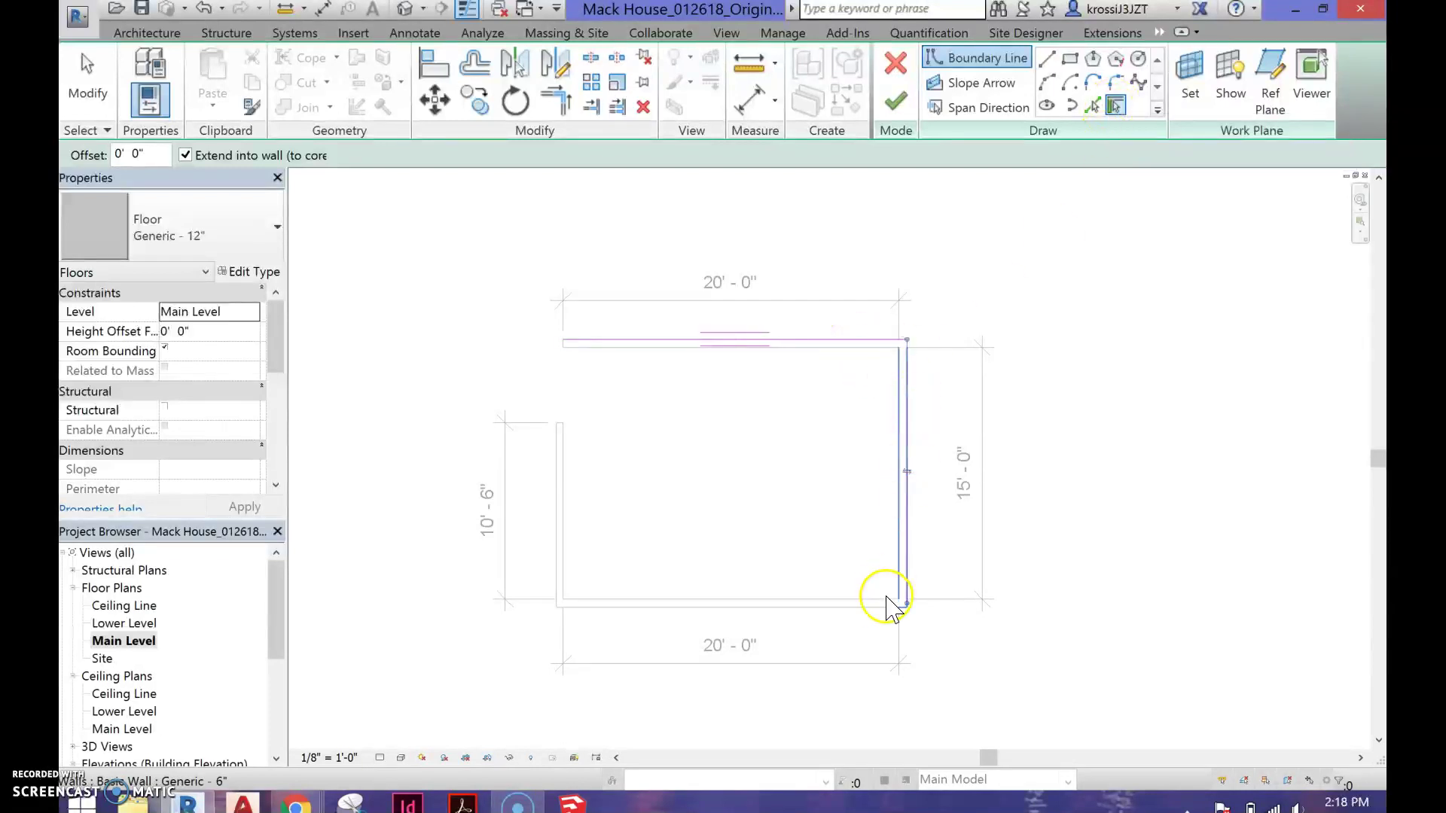
click(868, 607)
click(558, 580)
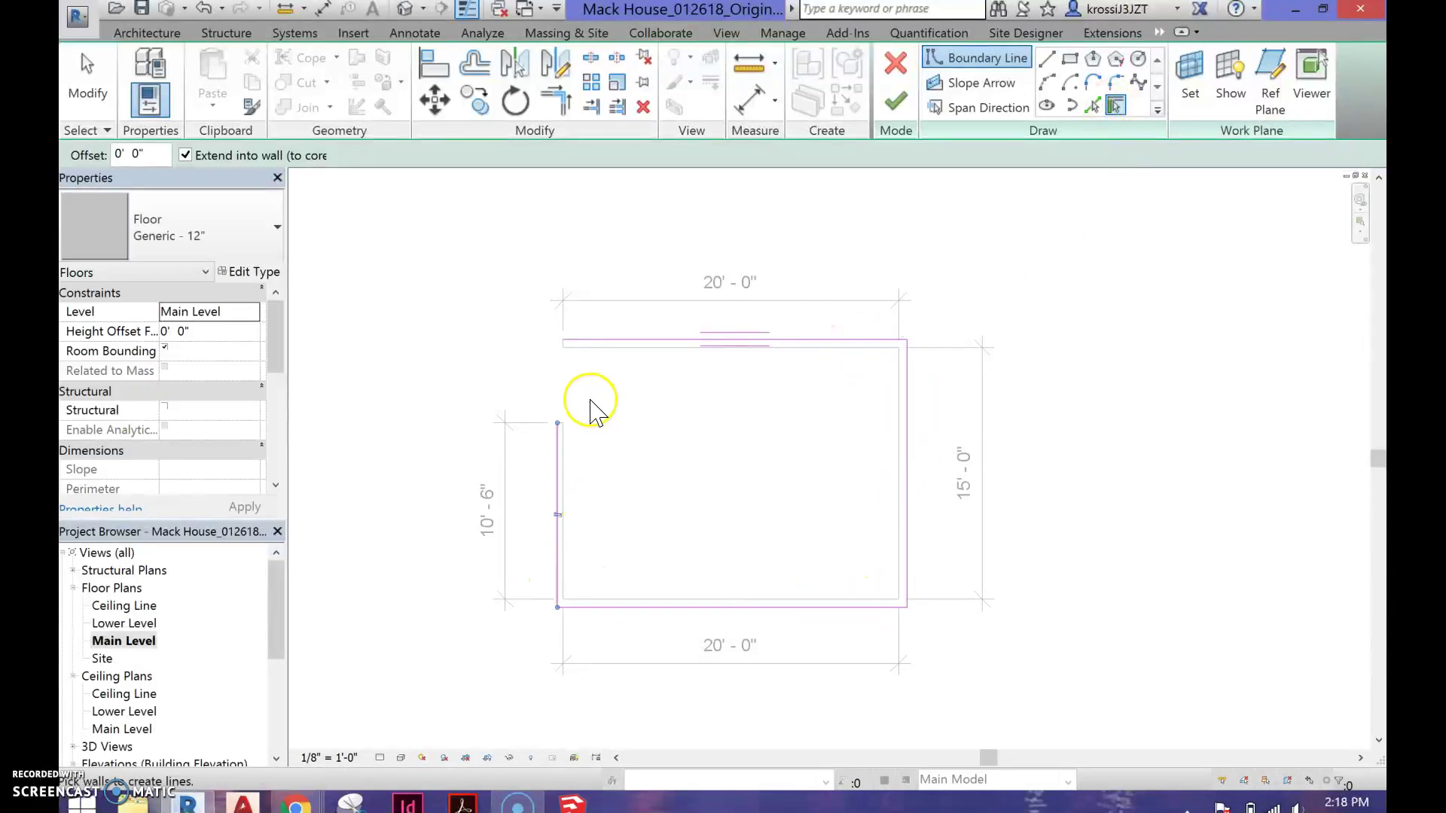
- Extend the left floor boundary line up to the upper boundary, join them into a closed corner, and finish the floor
key(Escape)
click(559, 431)
drag(558, 423, 556, 338)
click(574, 339)
key(Escape)
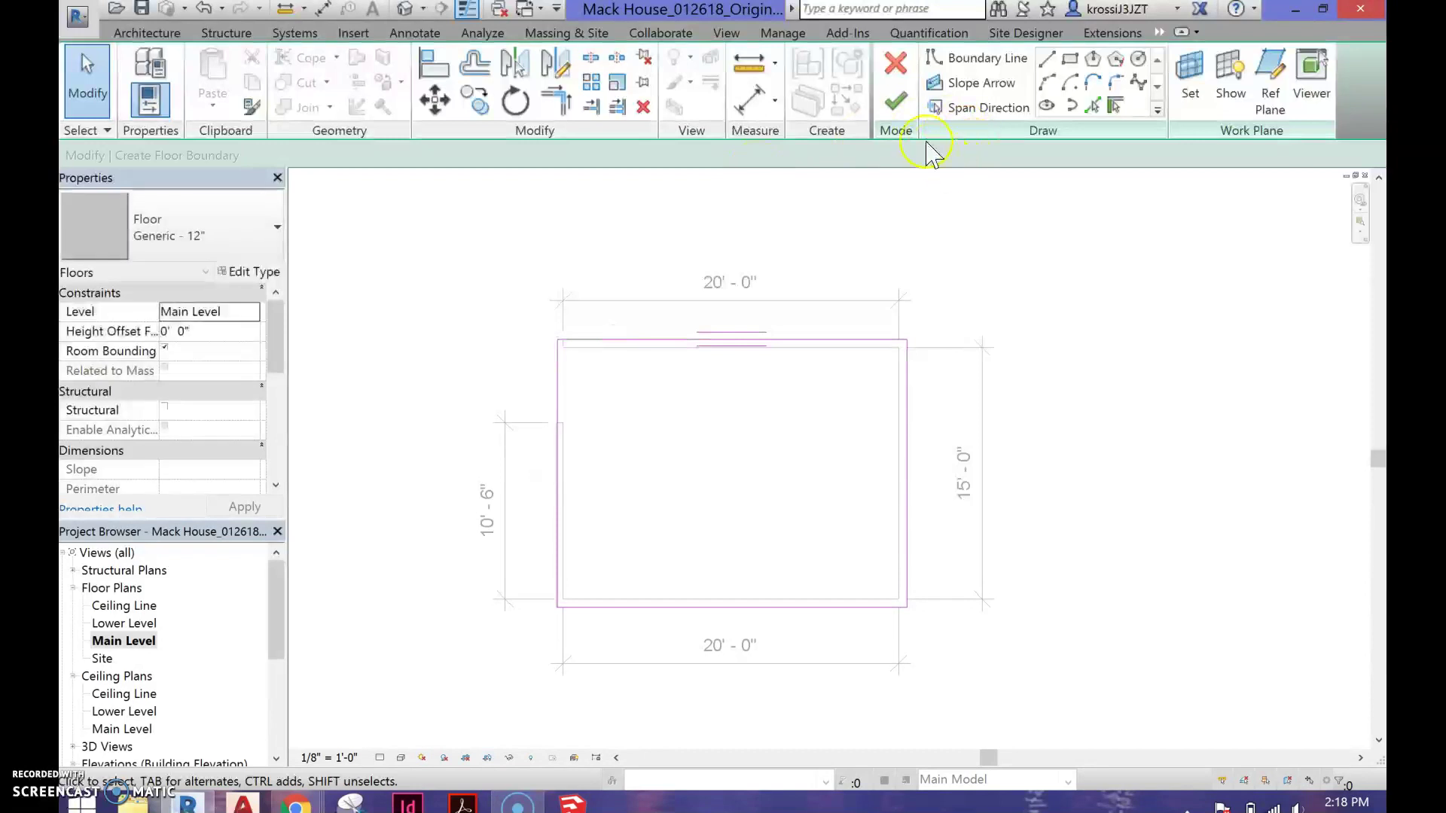
click(896, 106)
click(1050, 402)
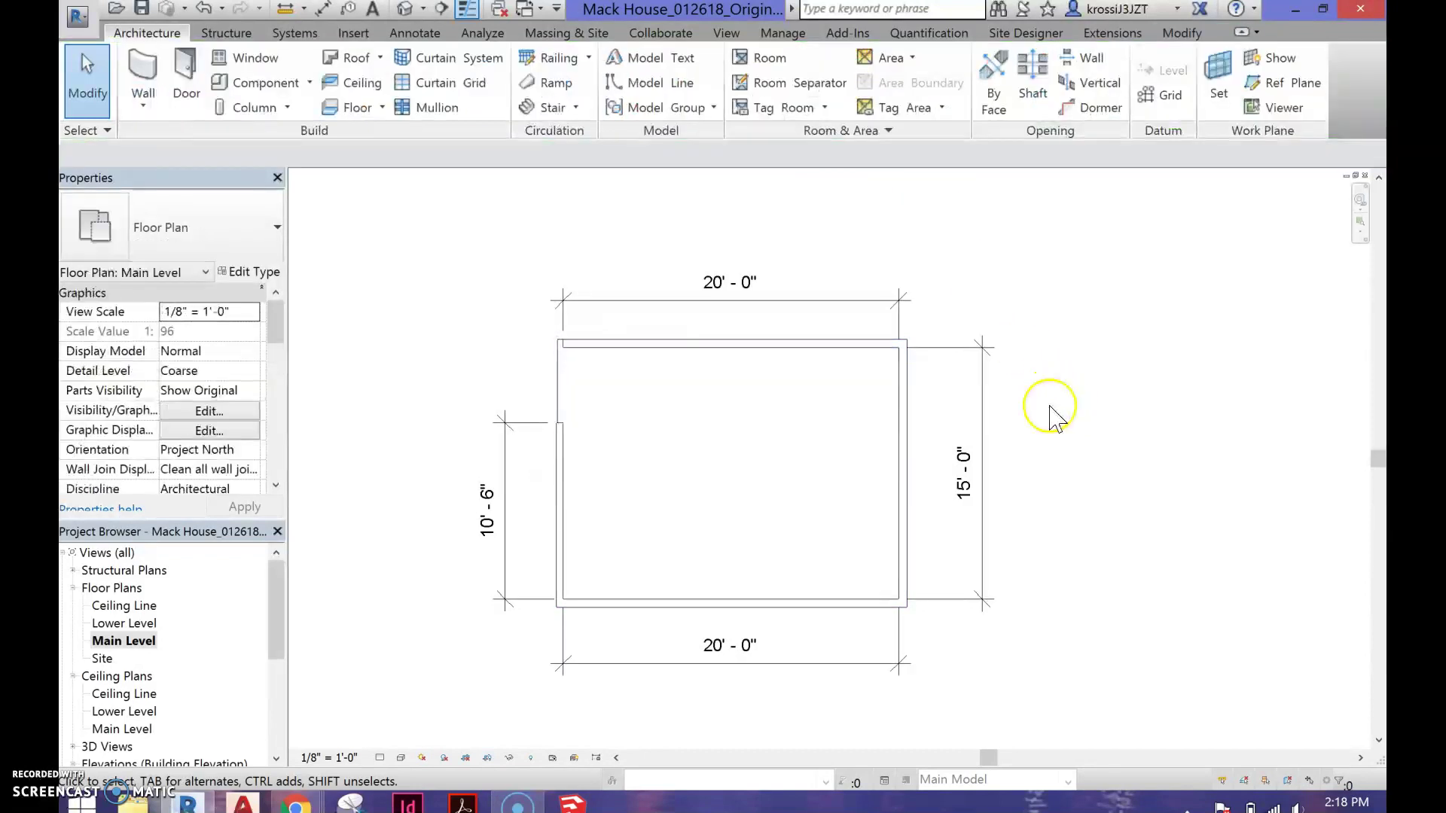